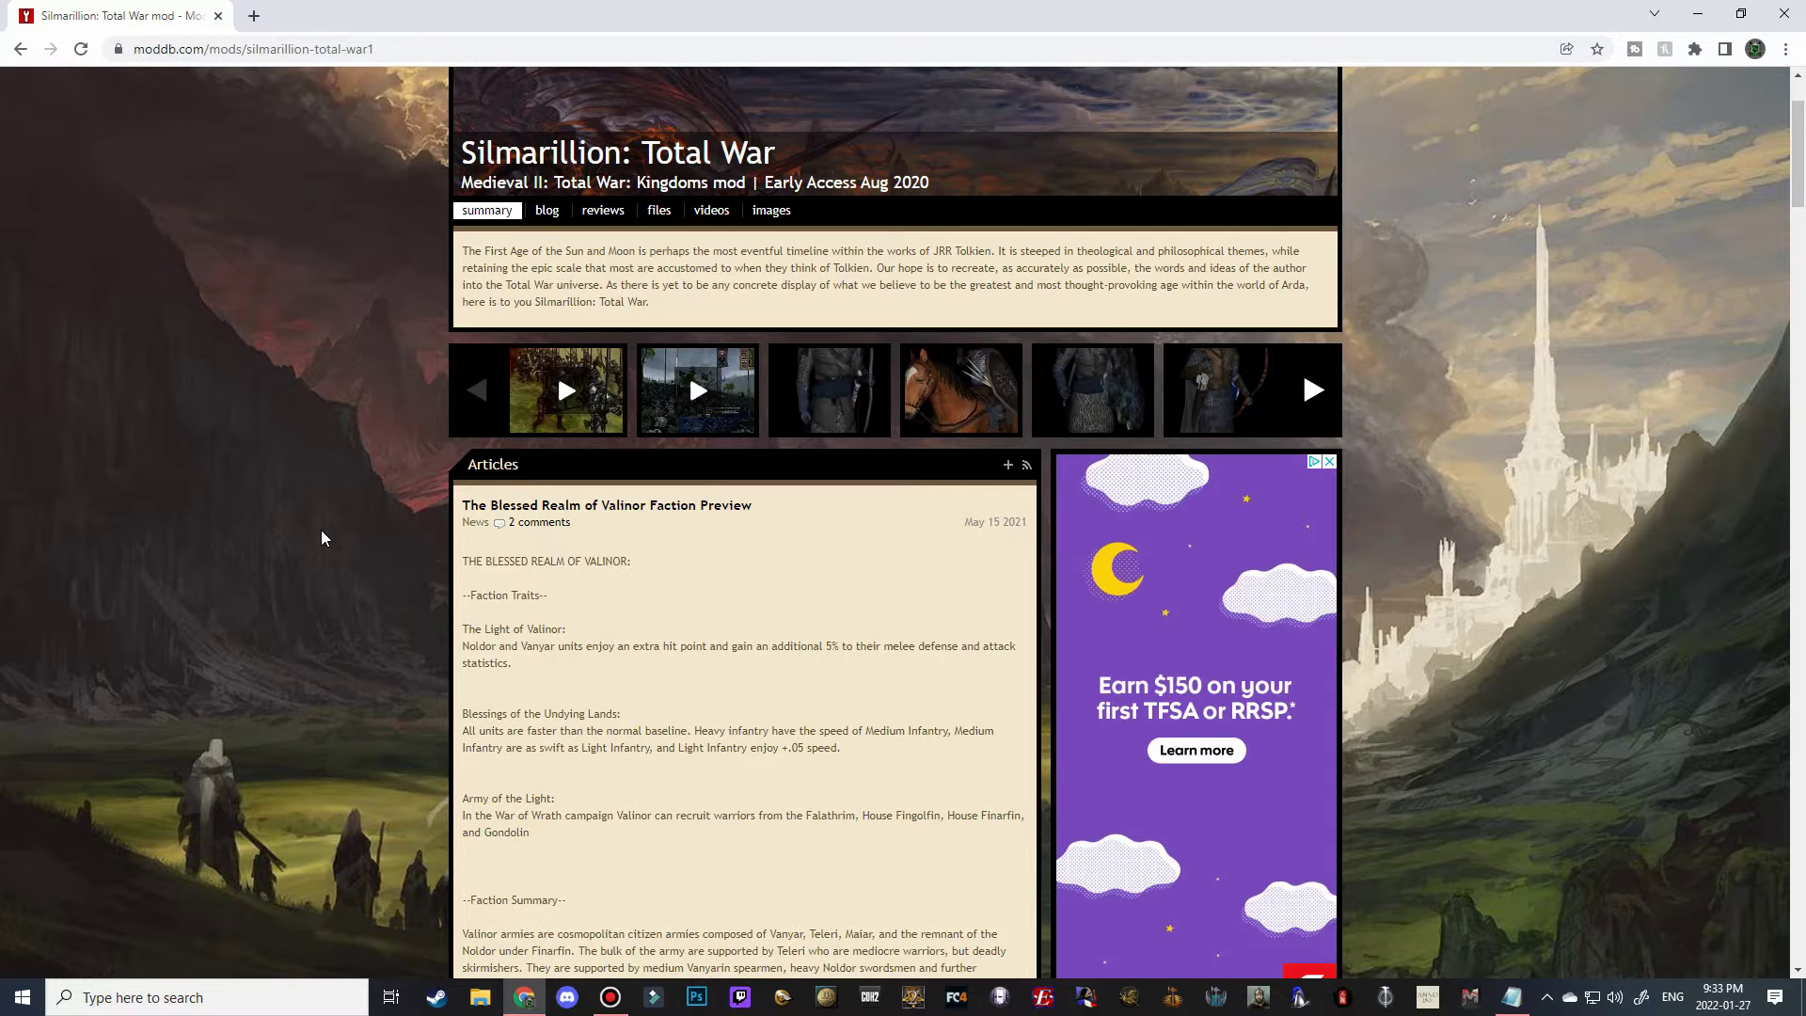
Go from the mod page to the moddb.com home page.
scroll(319, 538, up, 2)
drag(375, 49, 212, 53)
key(BackSpace)
key(Return)
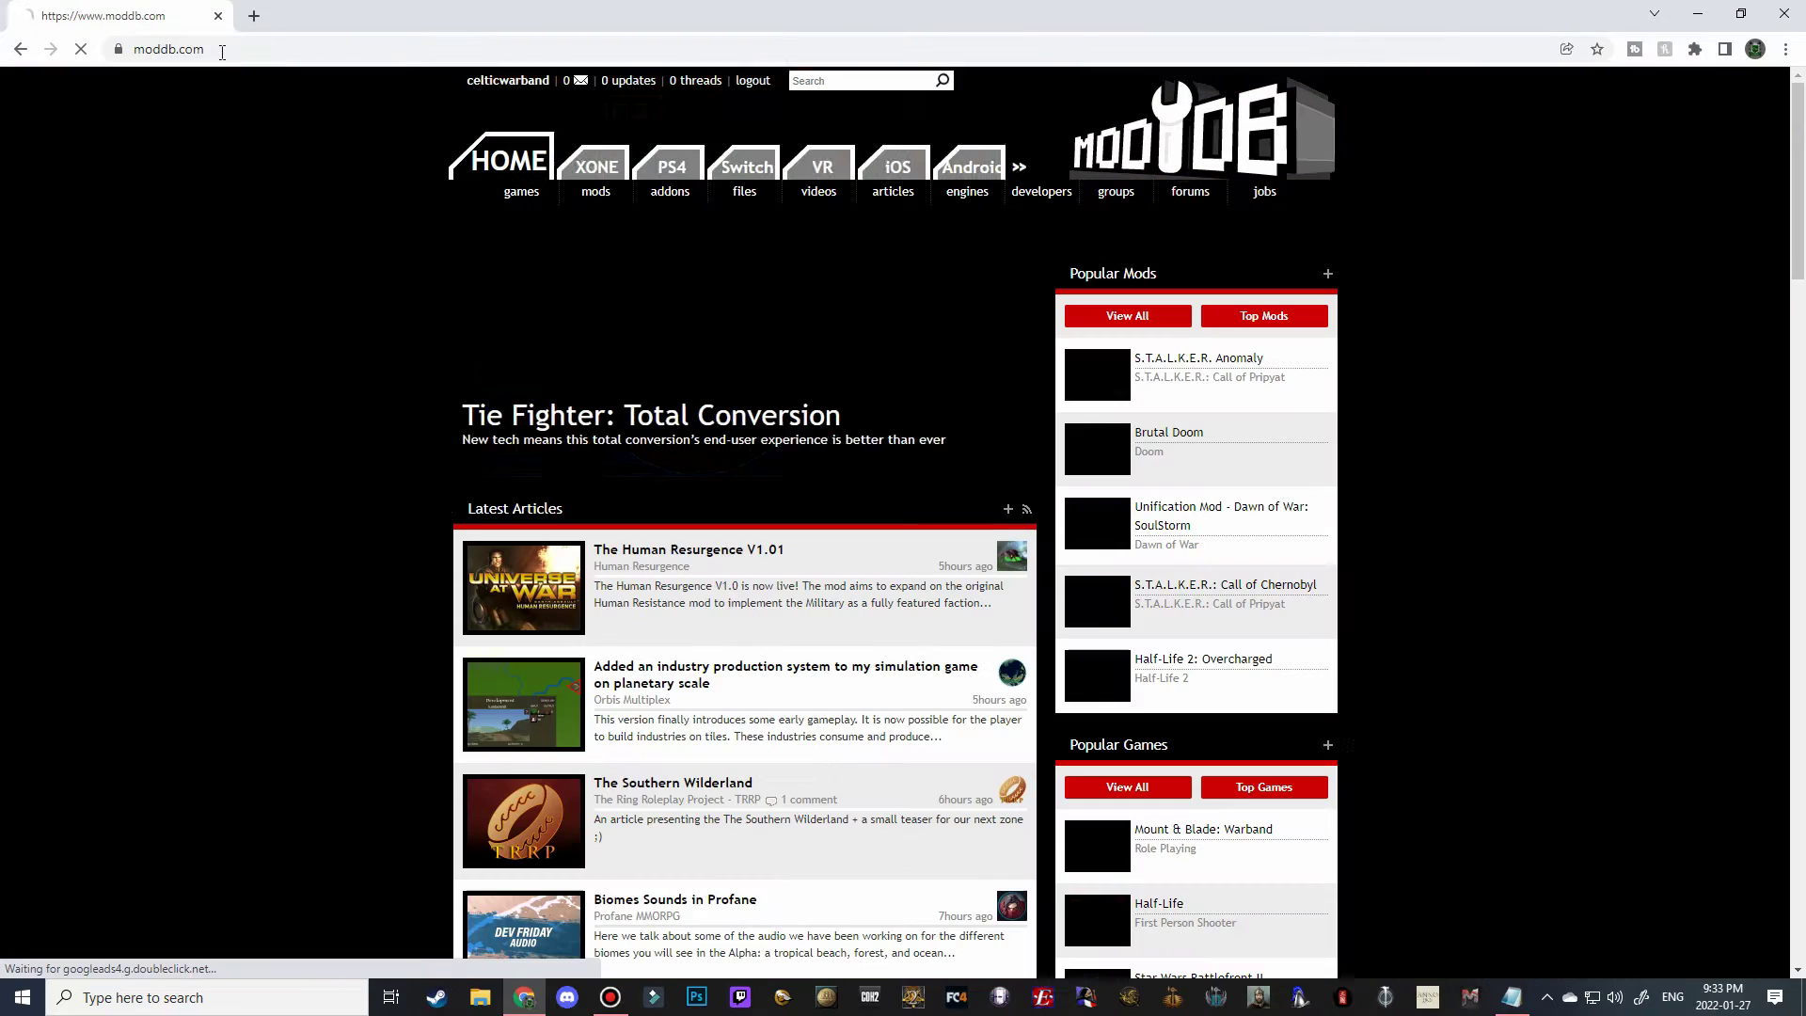
Search ModDB for "silmarillion" and open the Silmarillion: Total War mod page.
click(820, 81)
text(s)
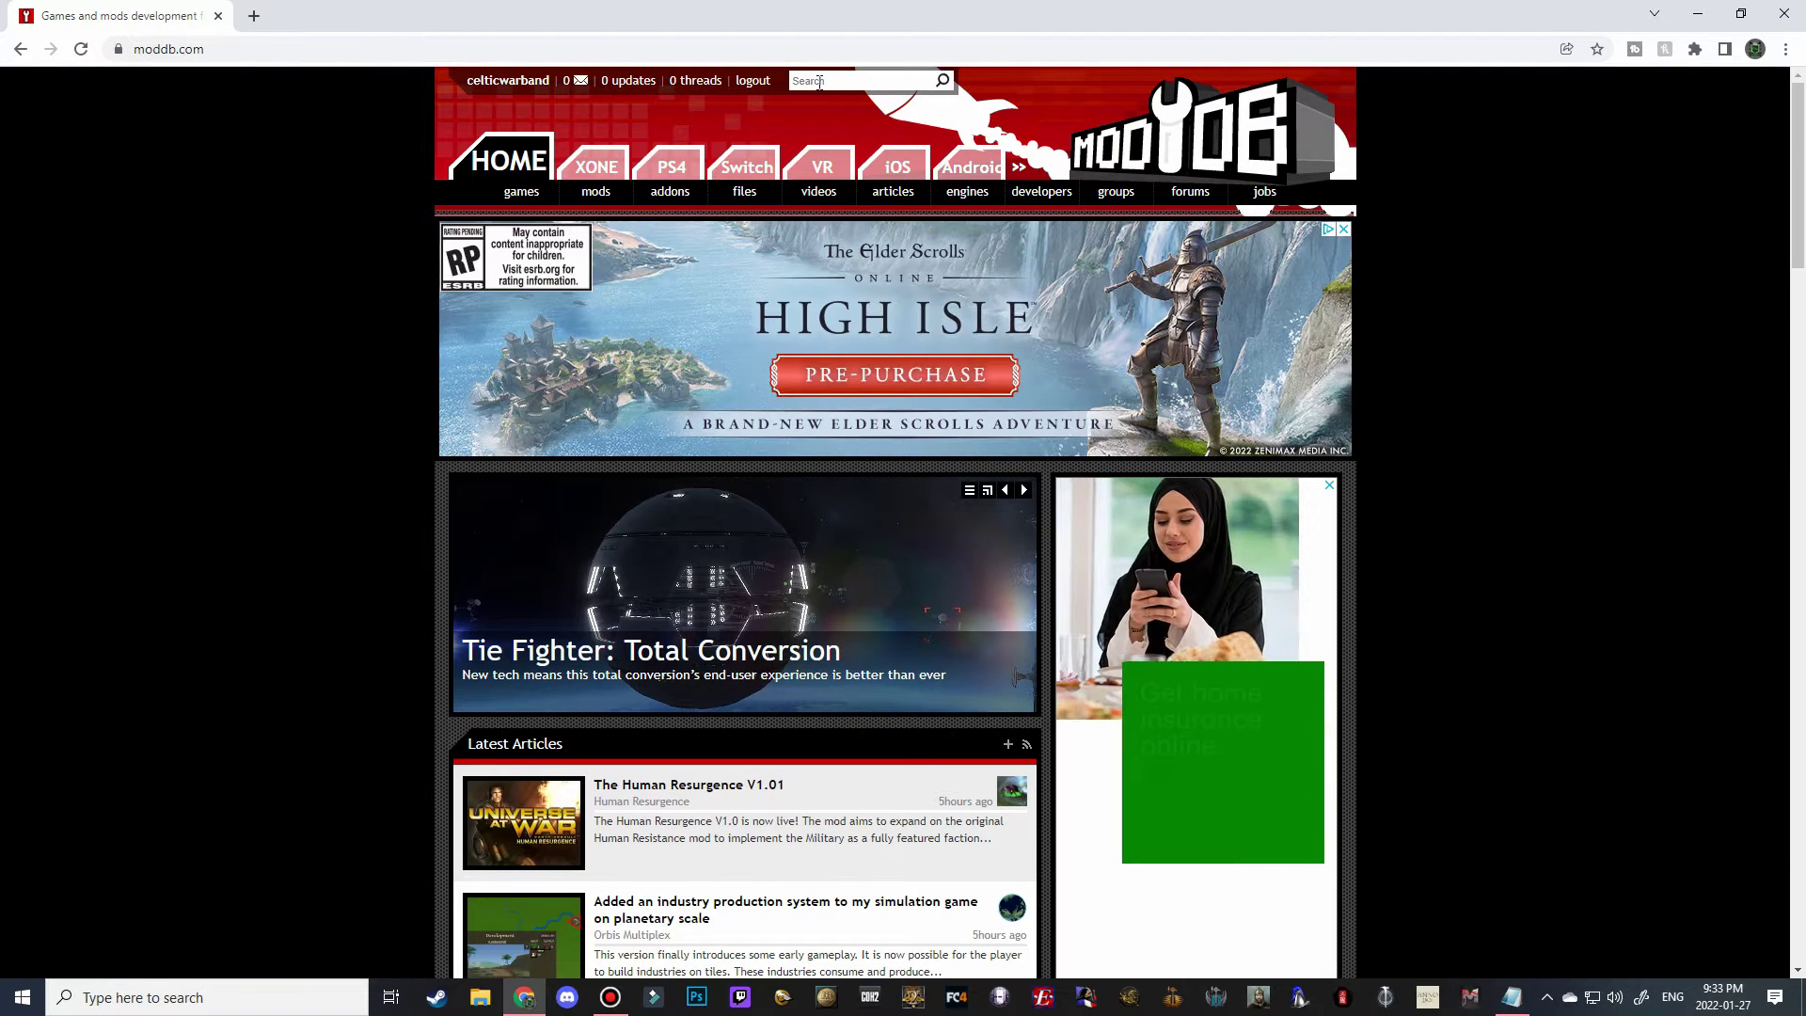
text(ilm)
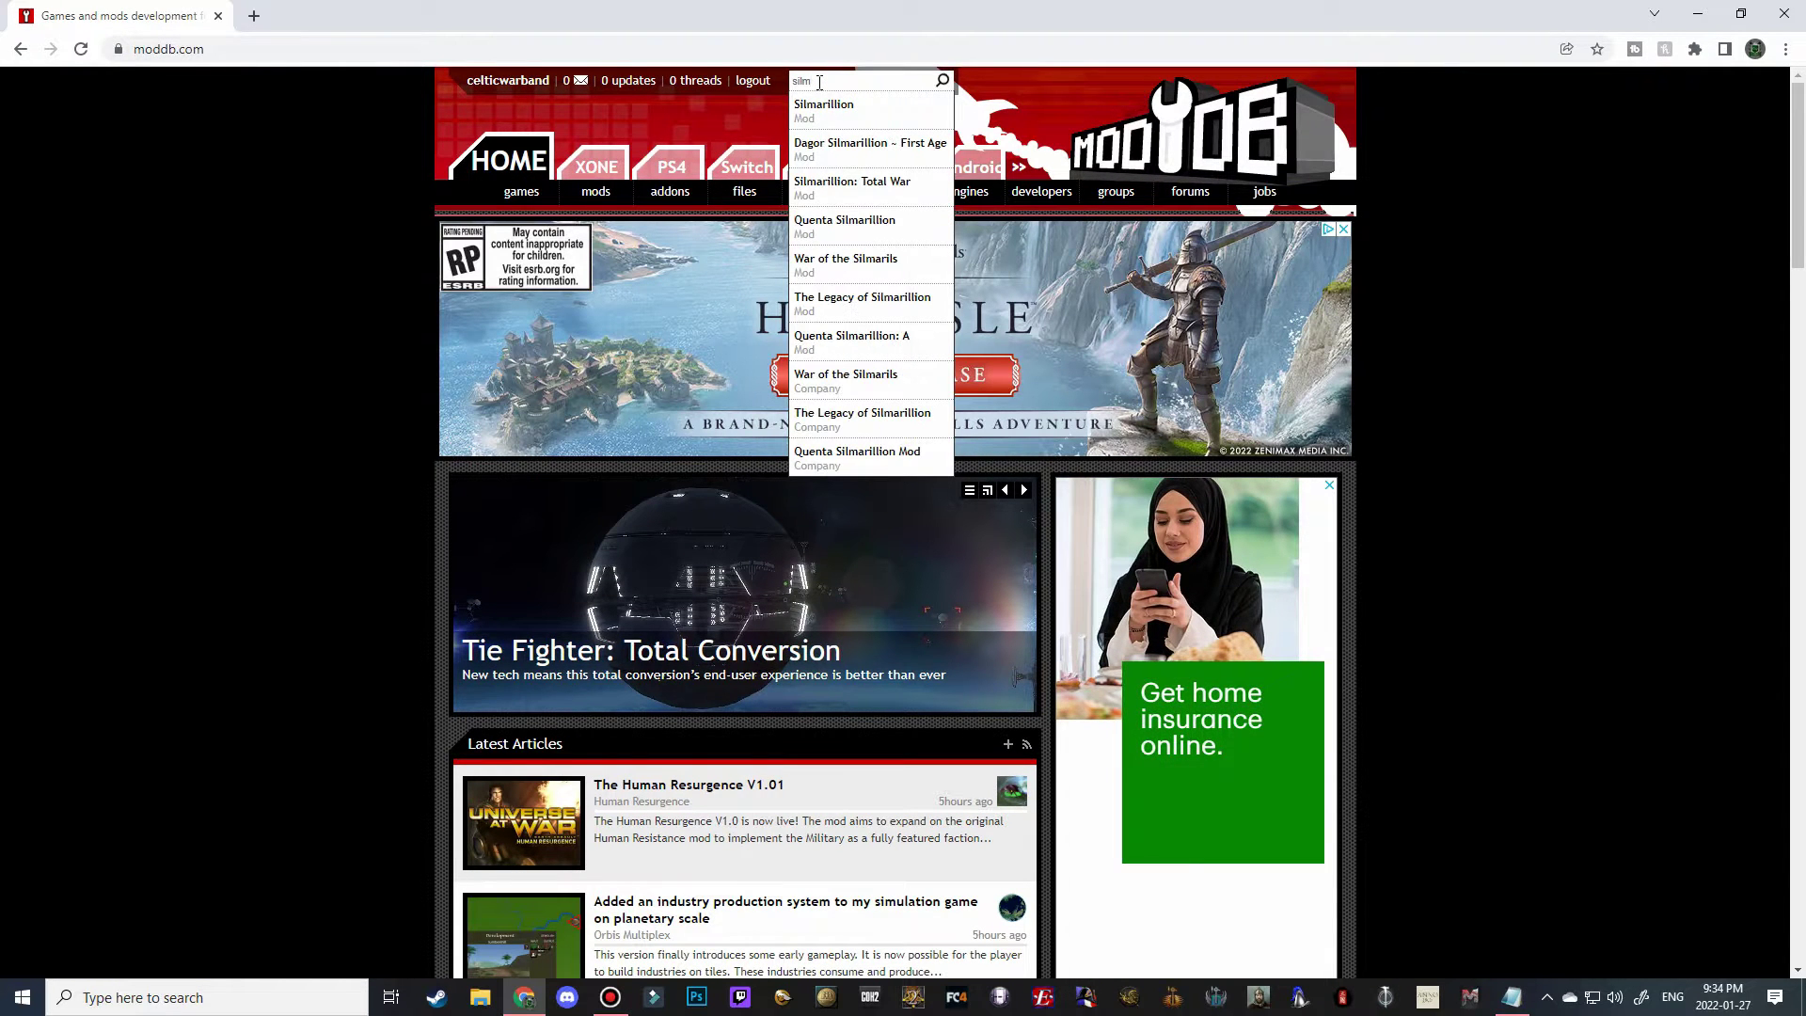
text(arillion)
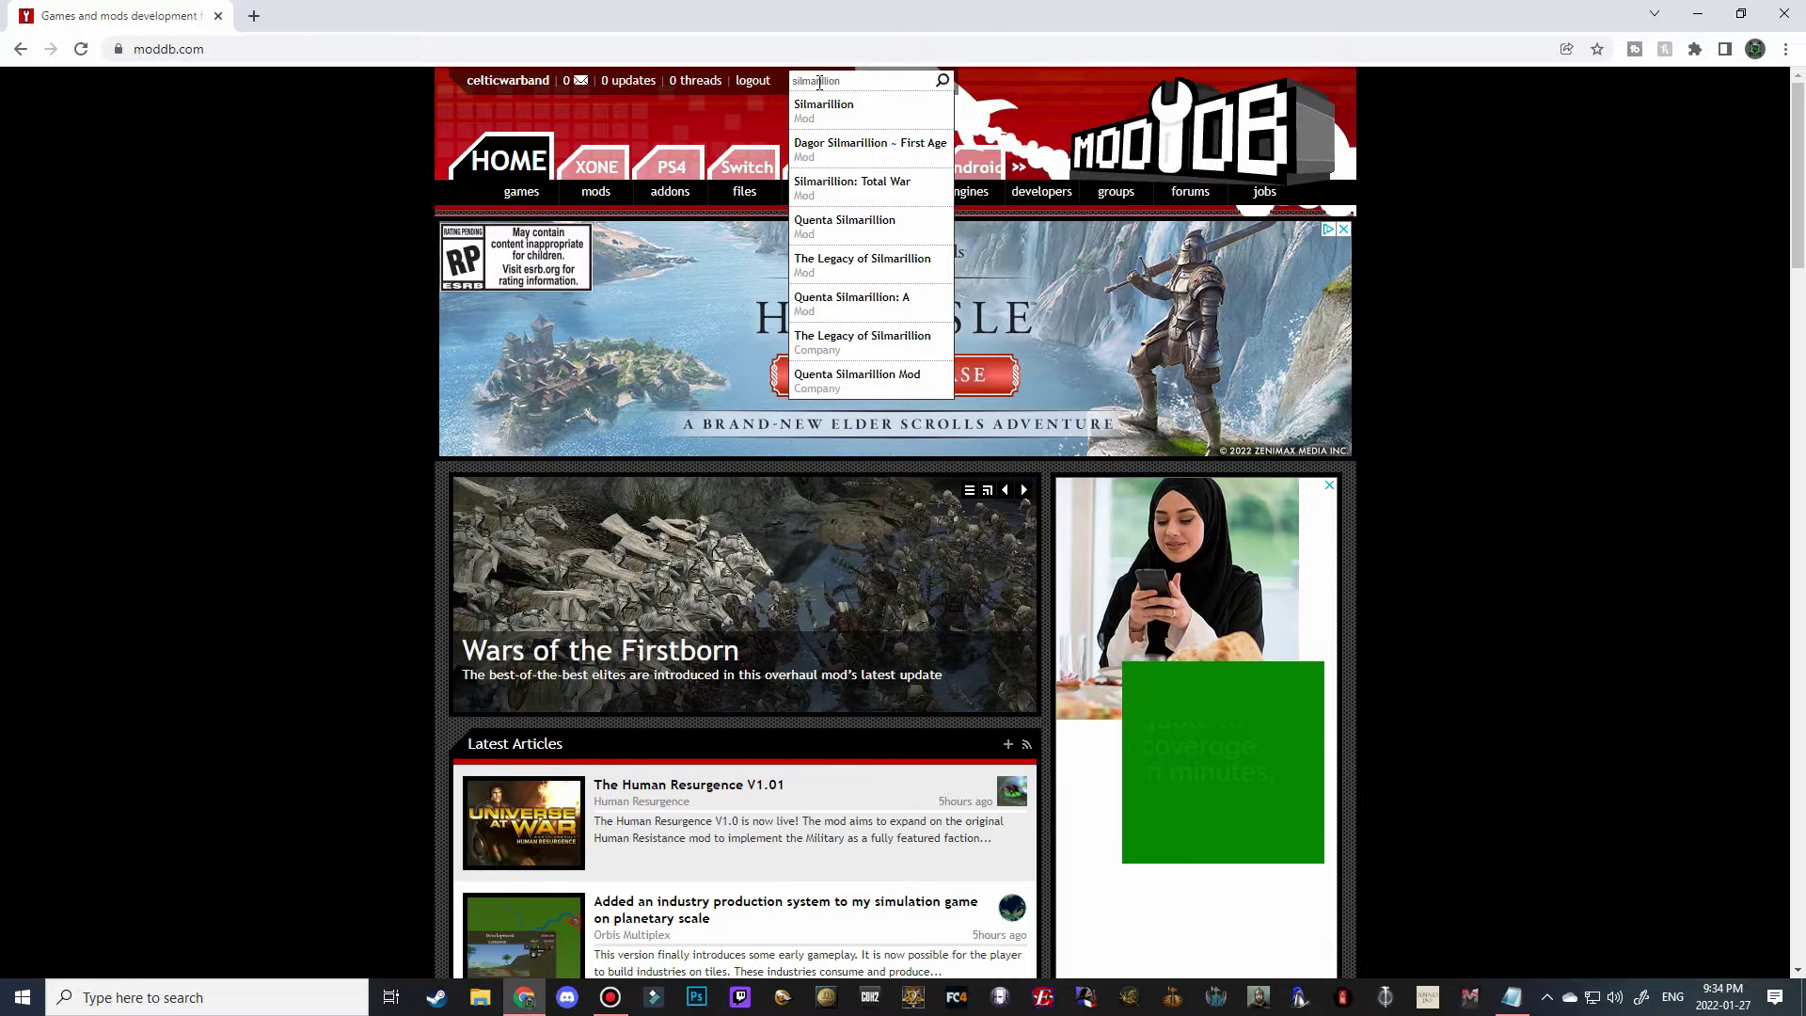
click(852, 188)
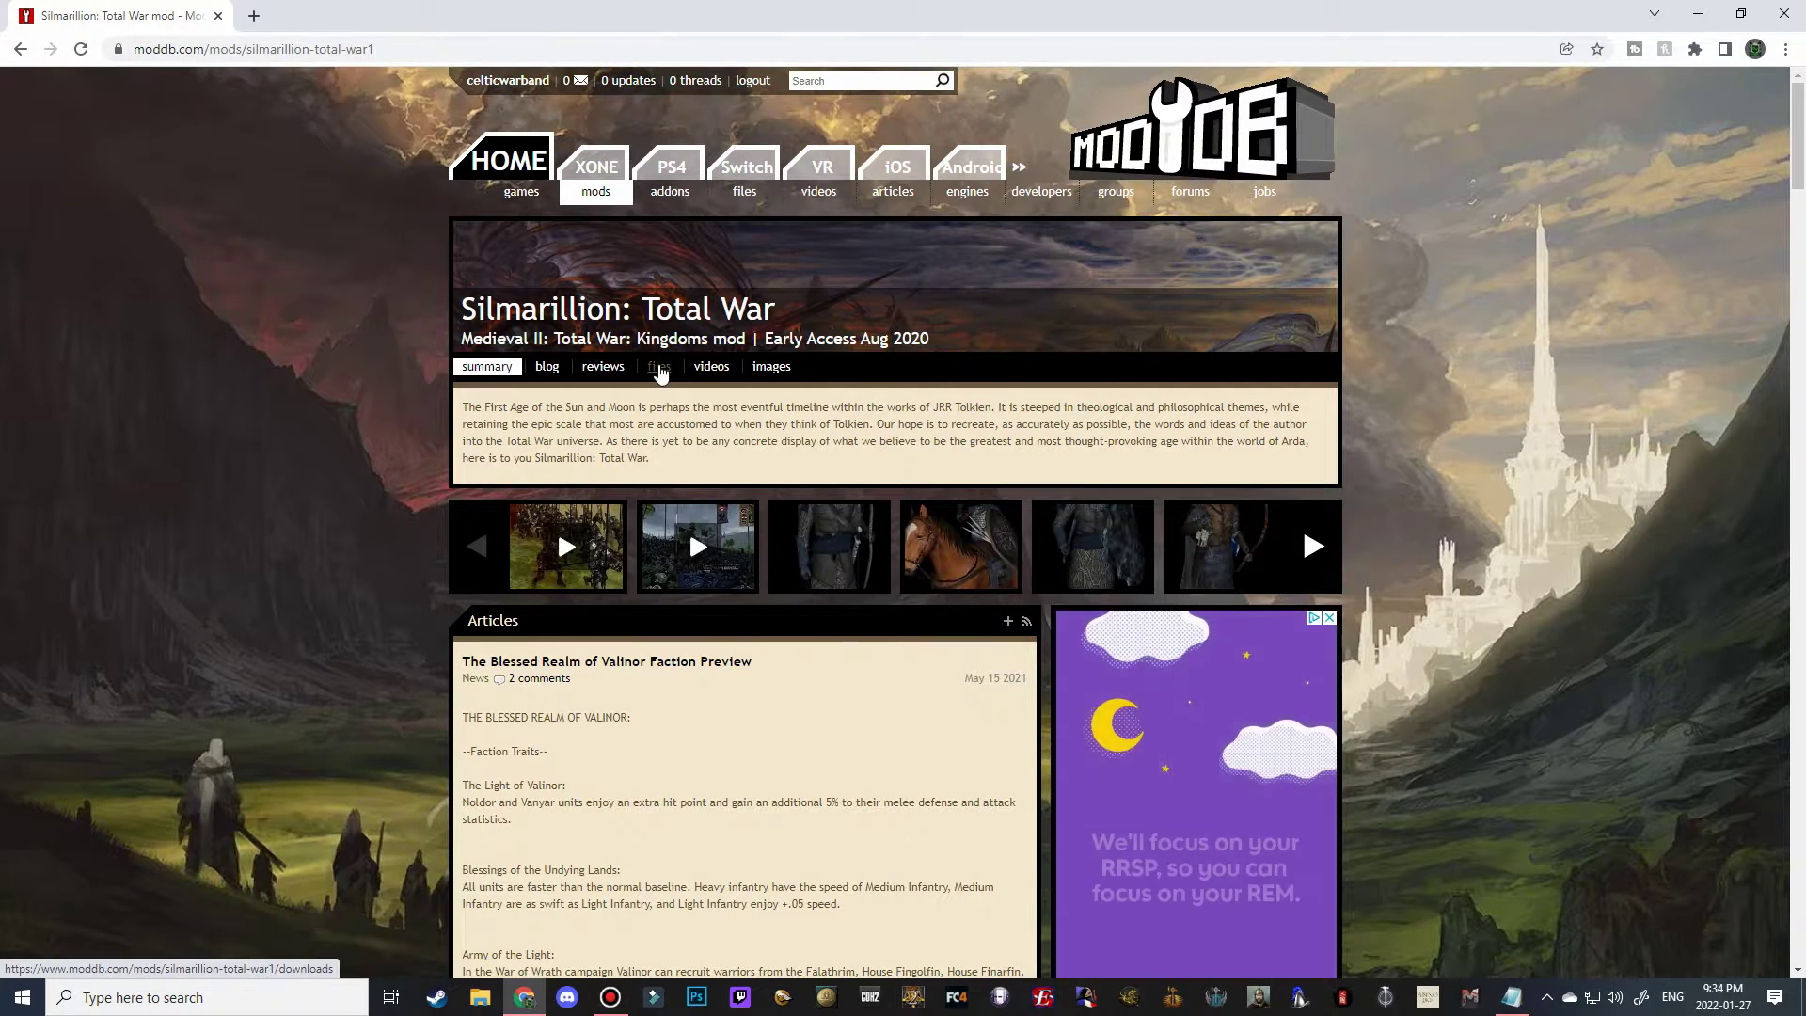
Download the Silmarillion: Total War Nirnaeth Arnoediad Stand Alone Update from the mod's files and close the browser page.
click(661, 369)
scroll(302, 495, down, 3)
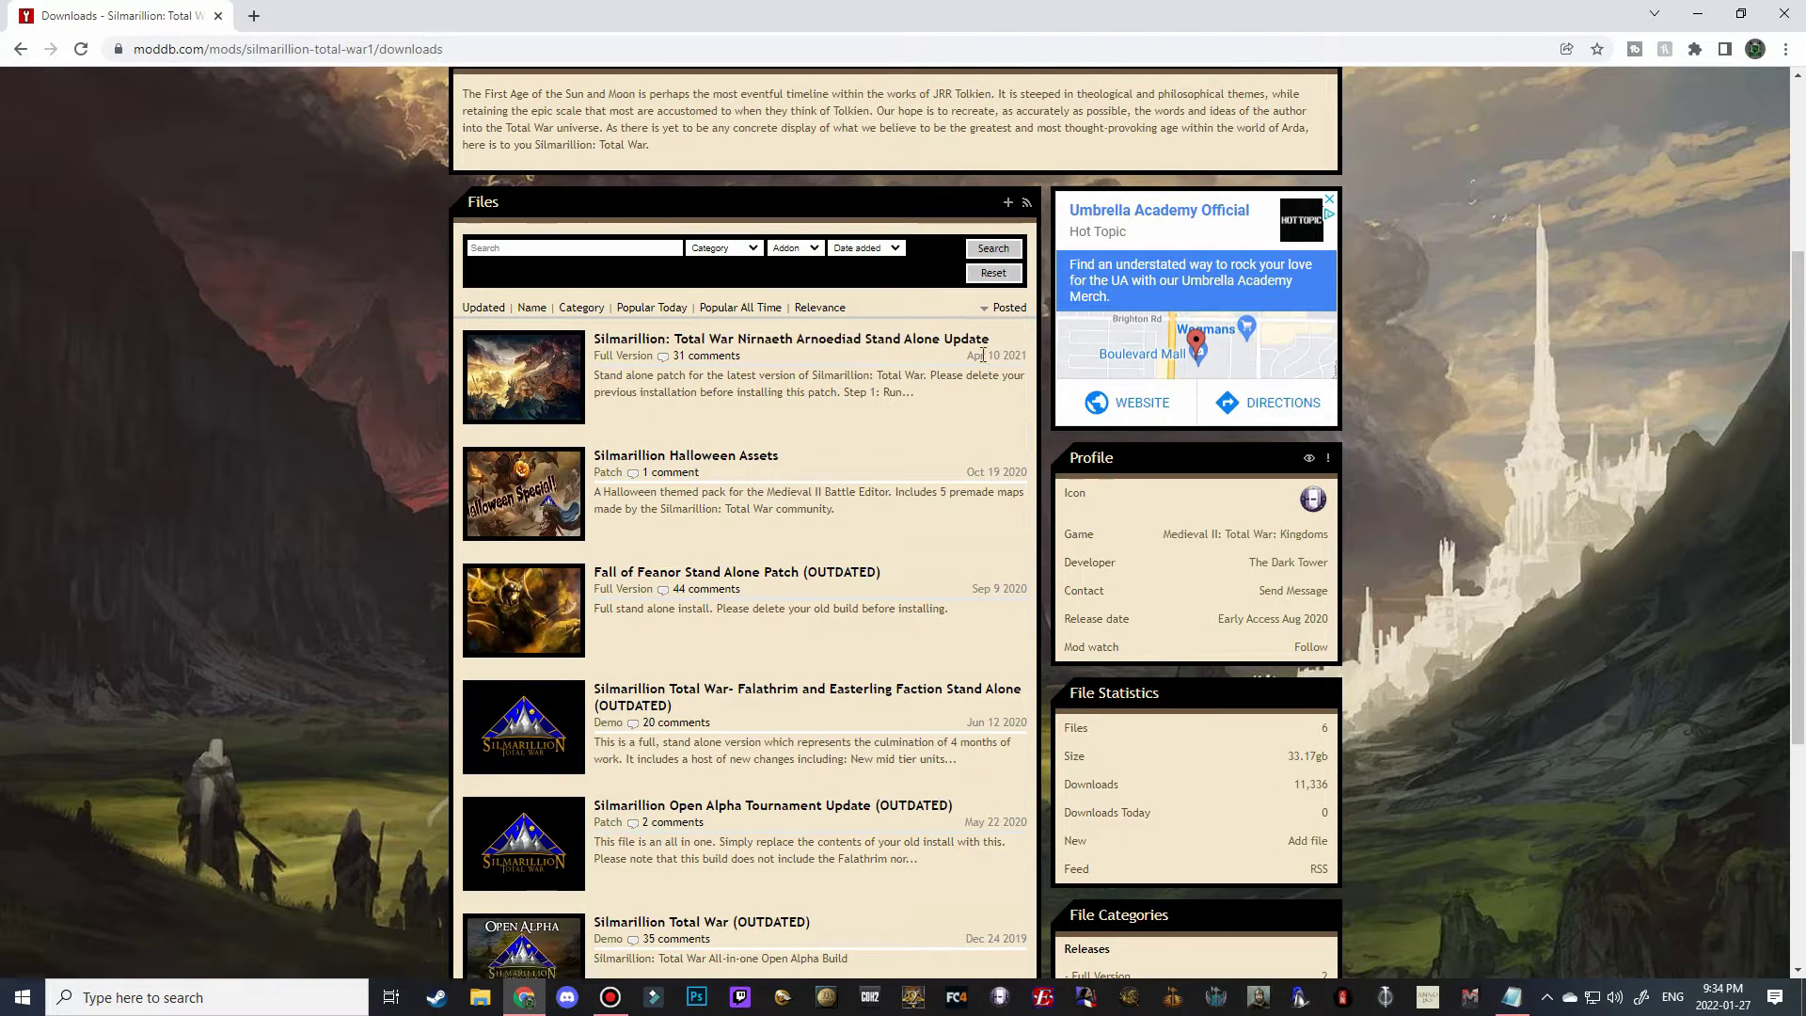
click(763, 346)
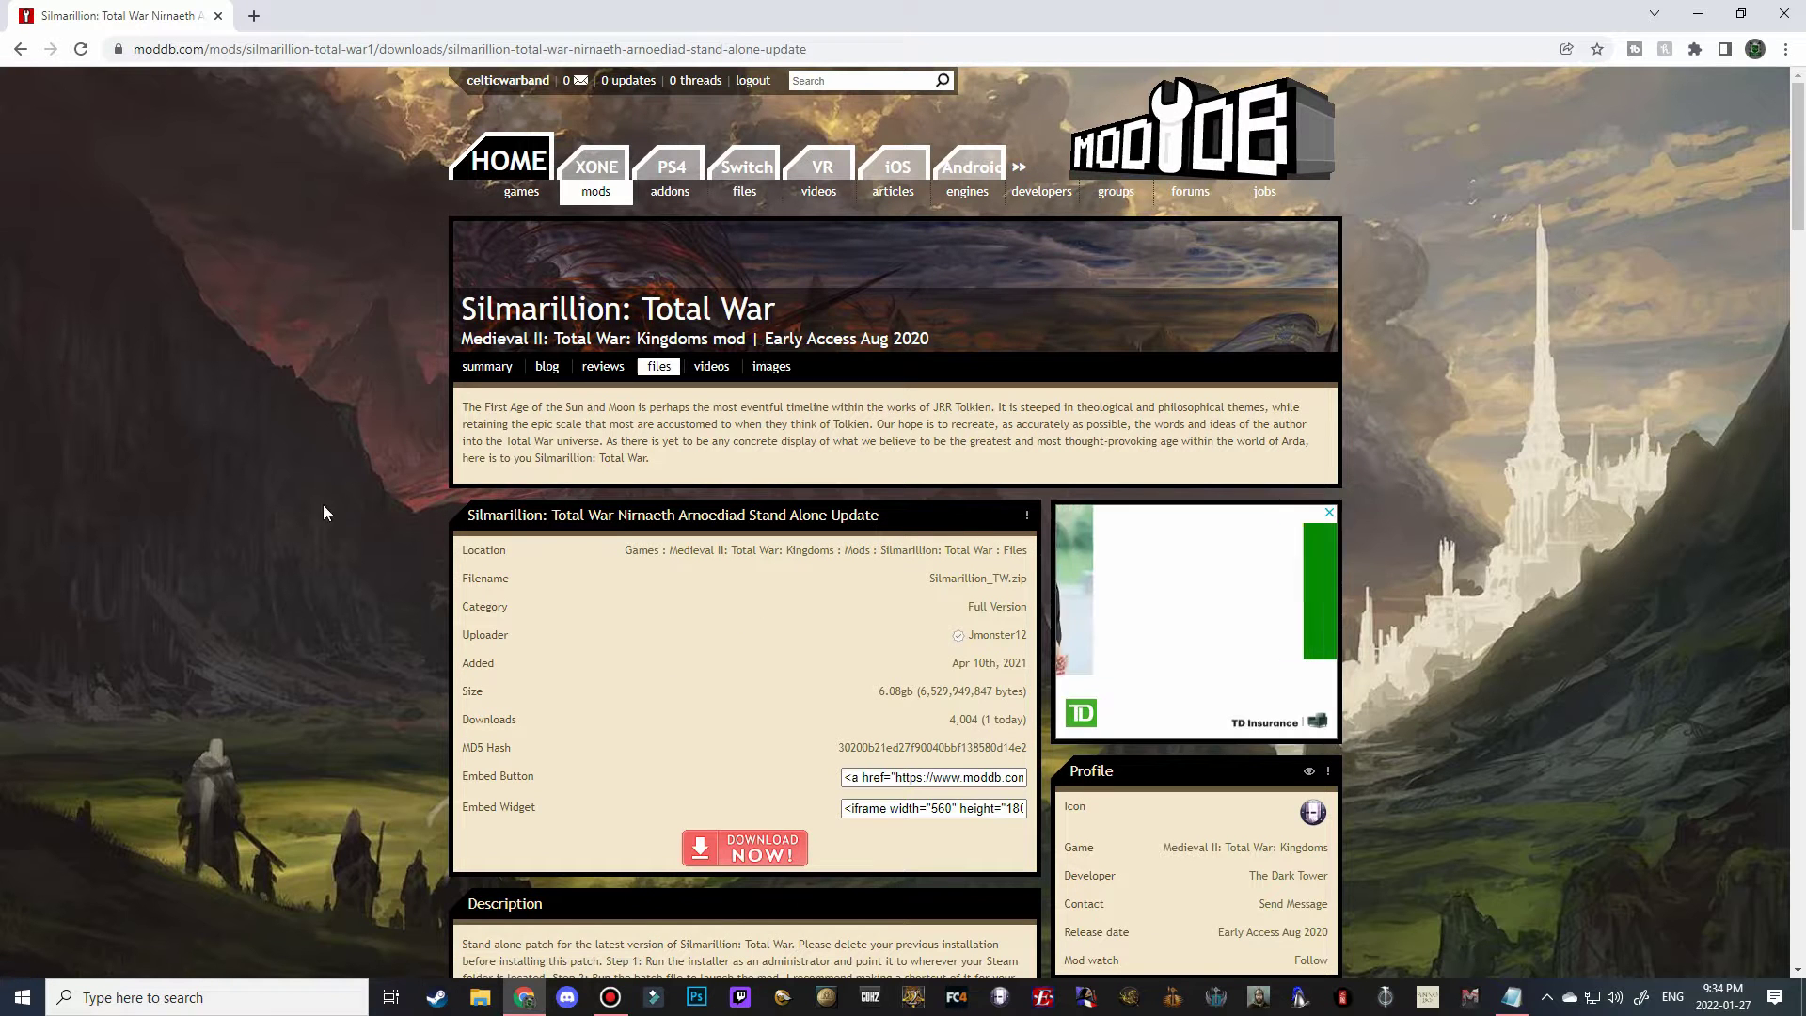
scroll(363, 502, down, 2)
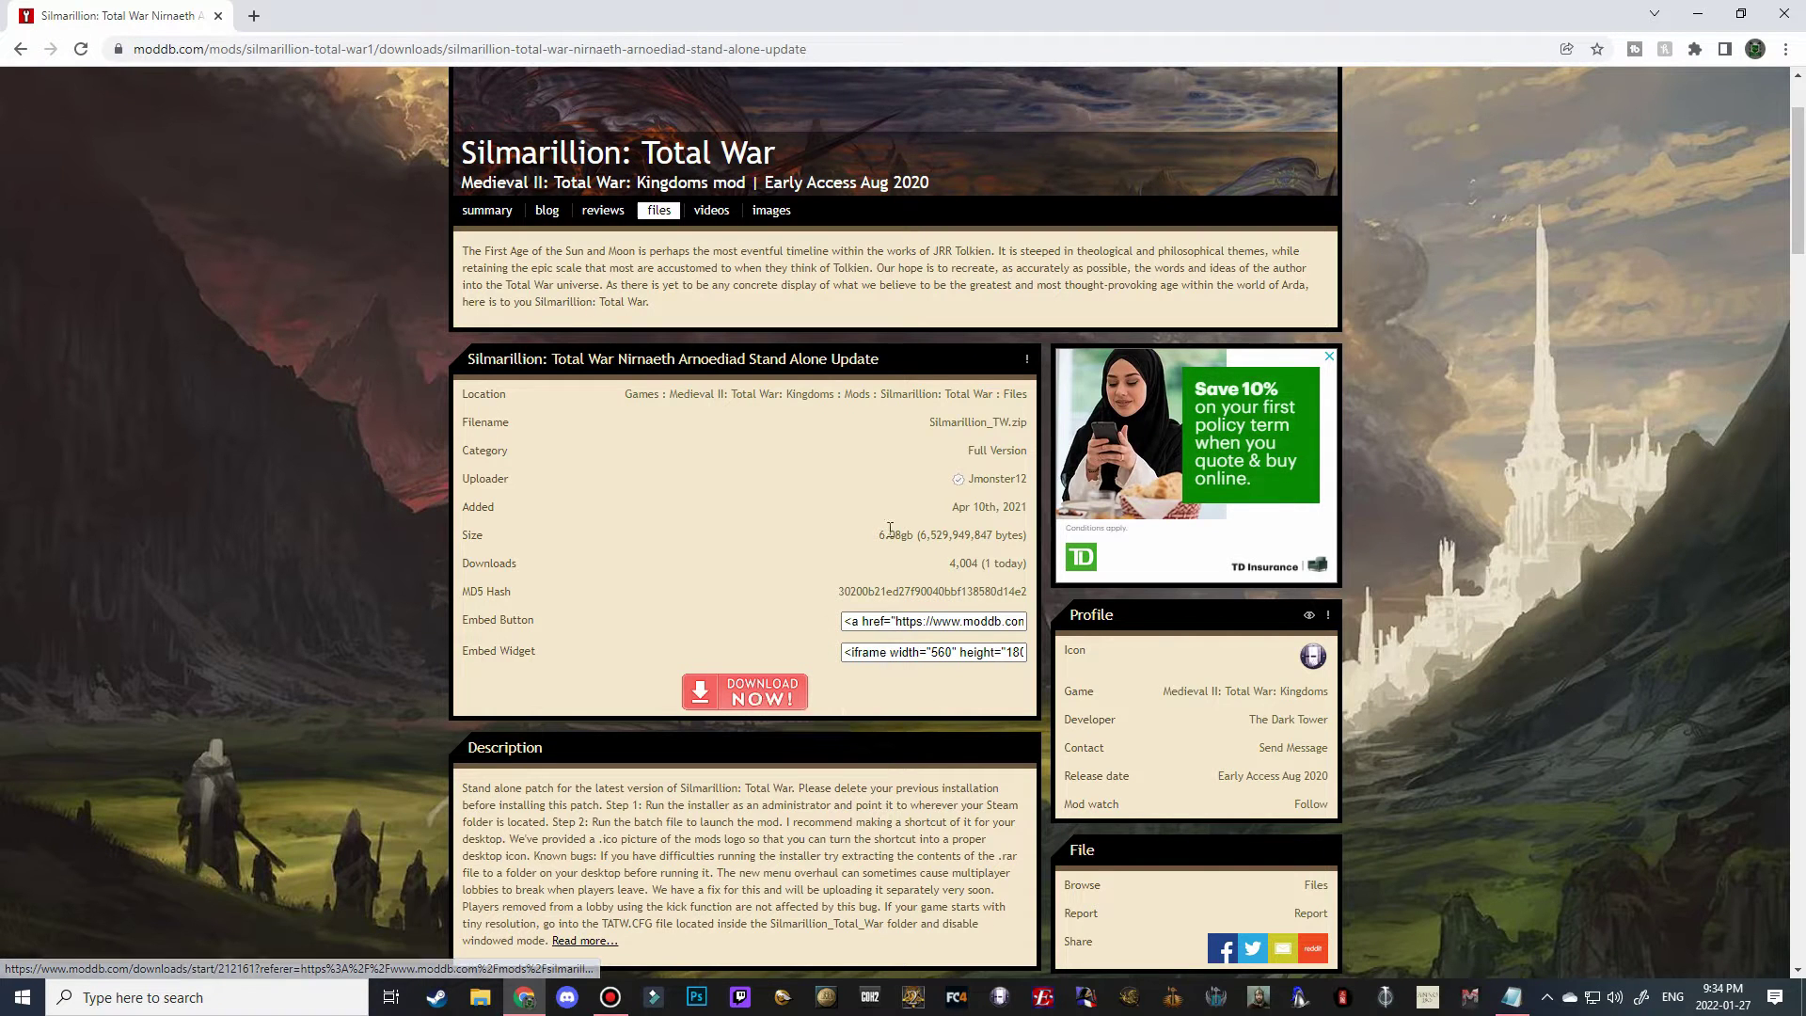
click(759, 701)
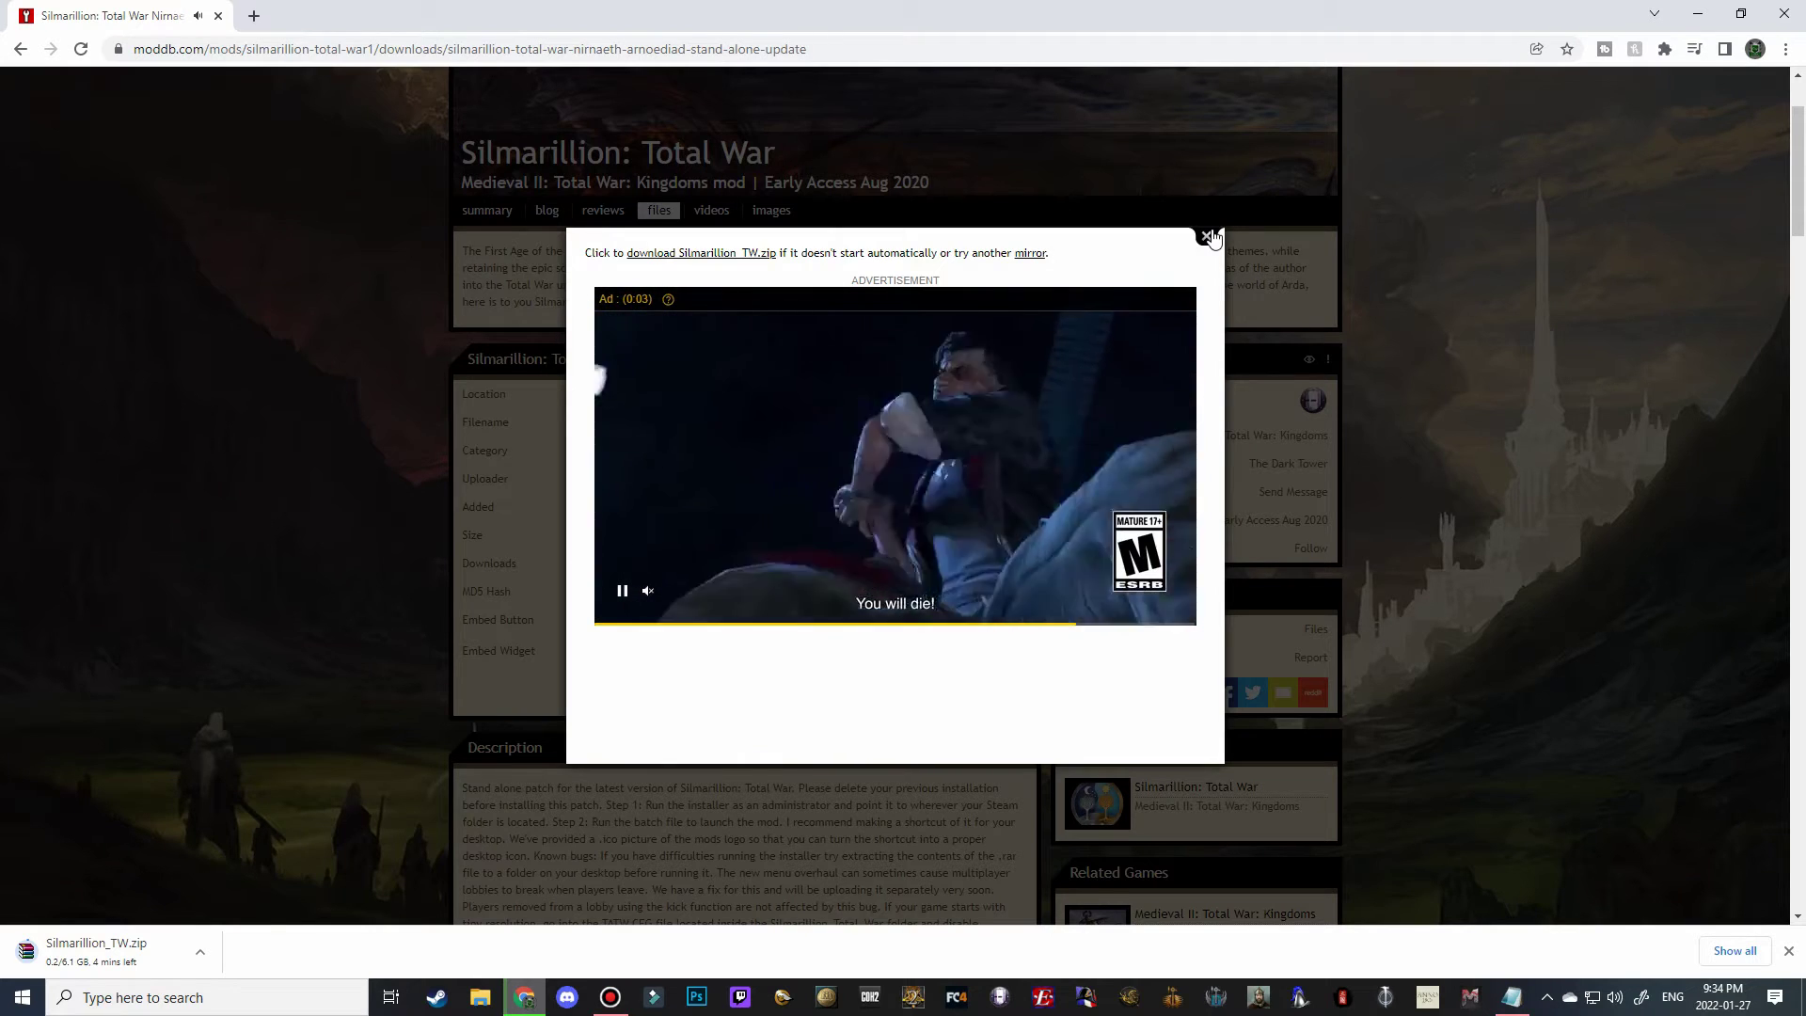
click(1206, 238)
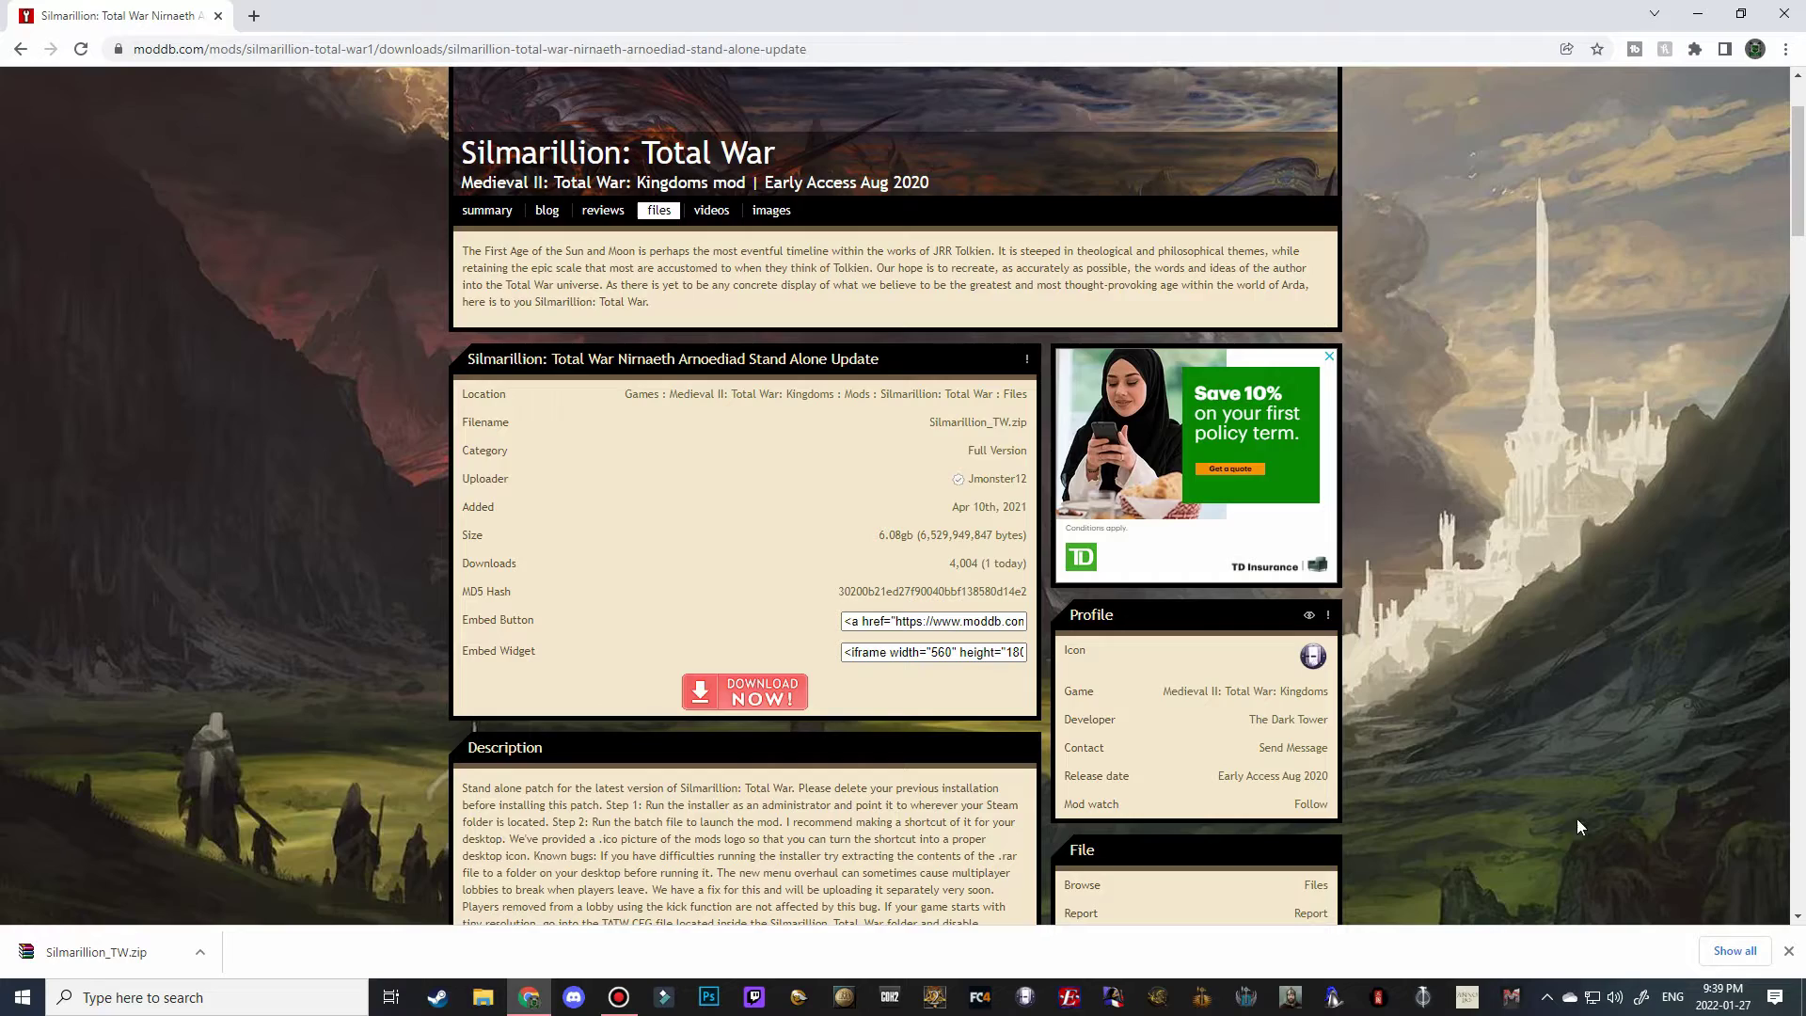
click(217, 16)
Switch to File Explorer and open Silmarillion_TW.zip from the Downloads folder.
click(483, 997)
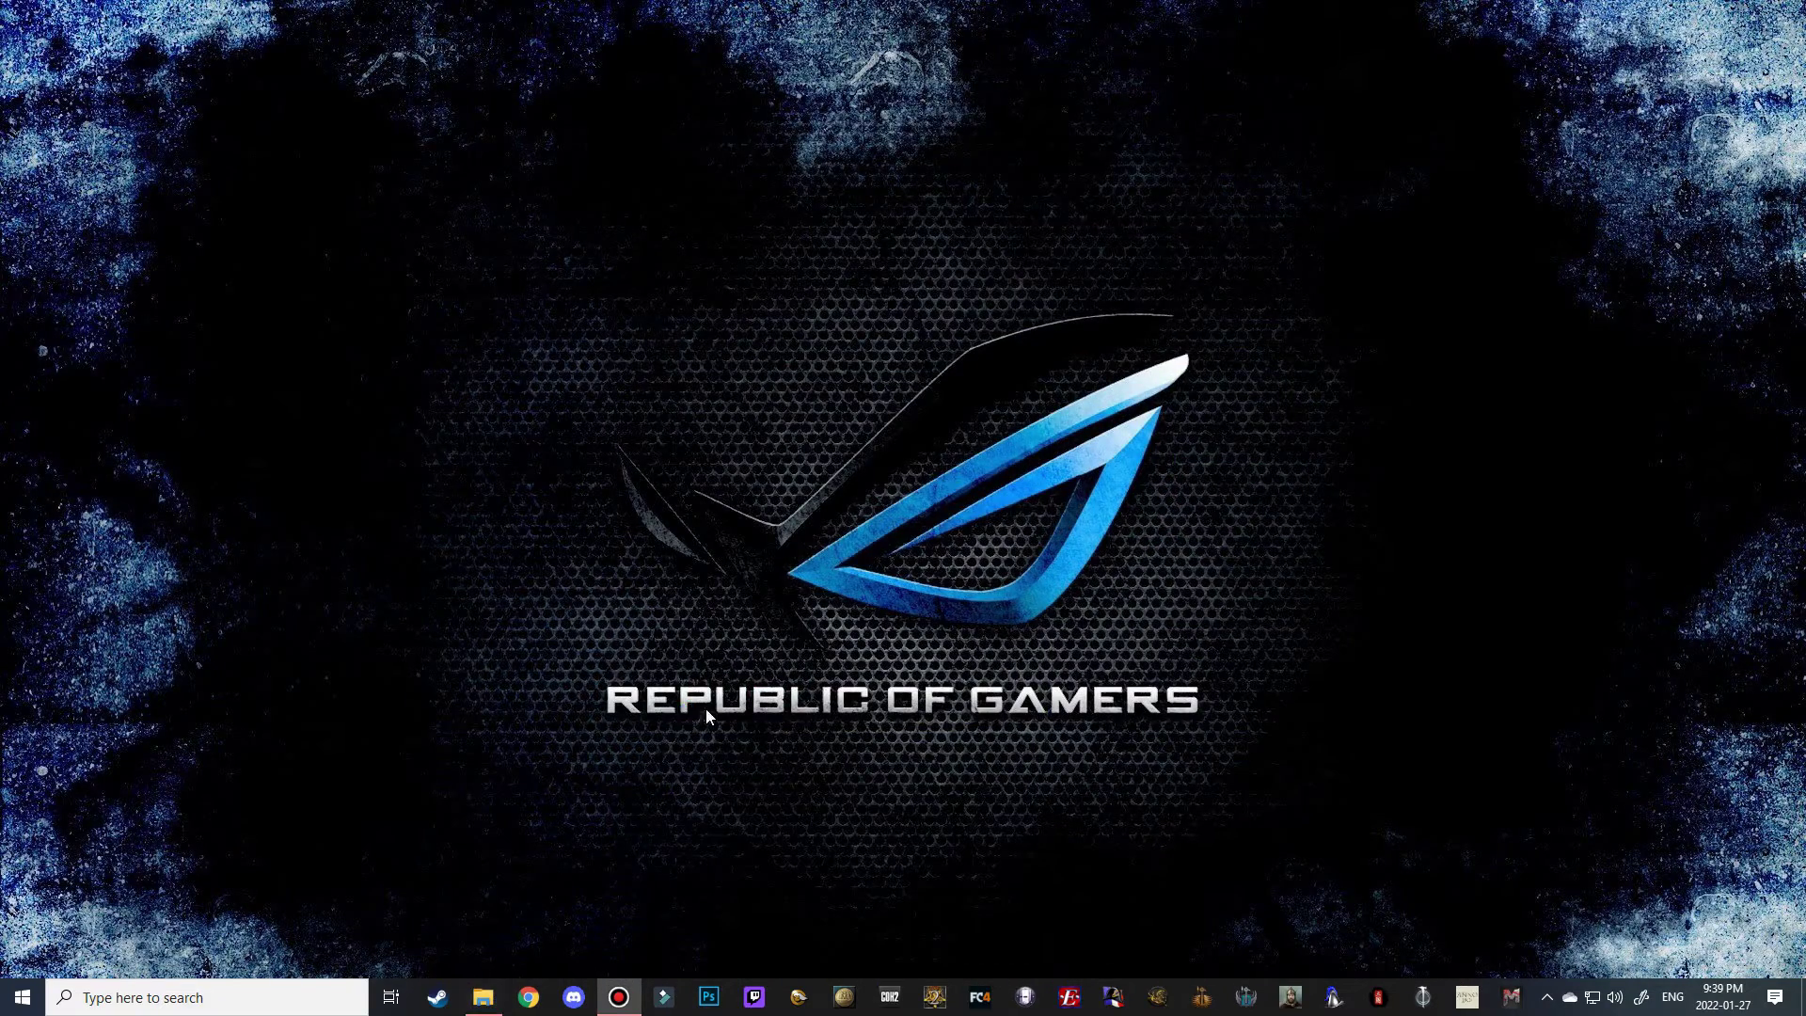
click(555, 585)
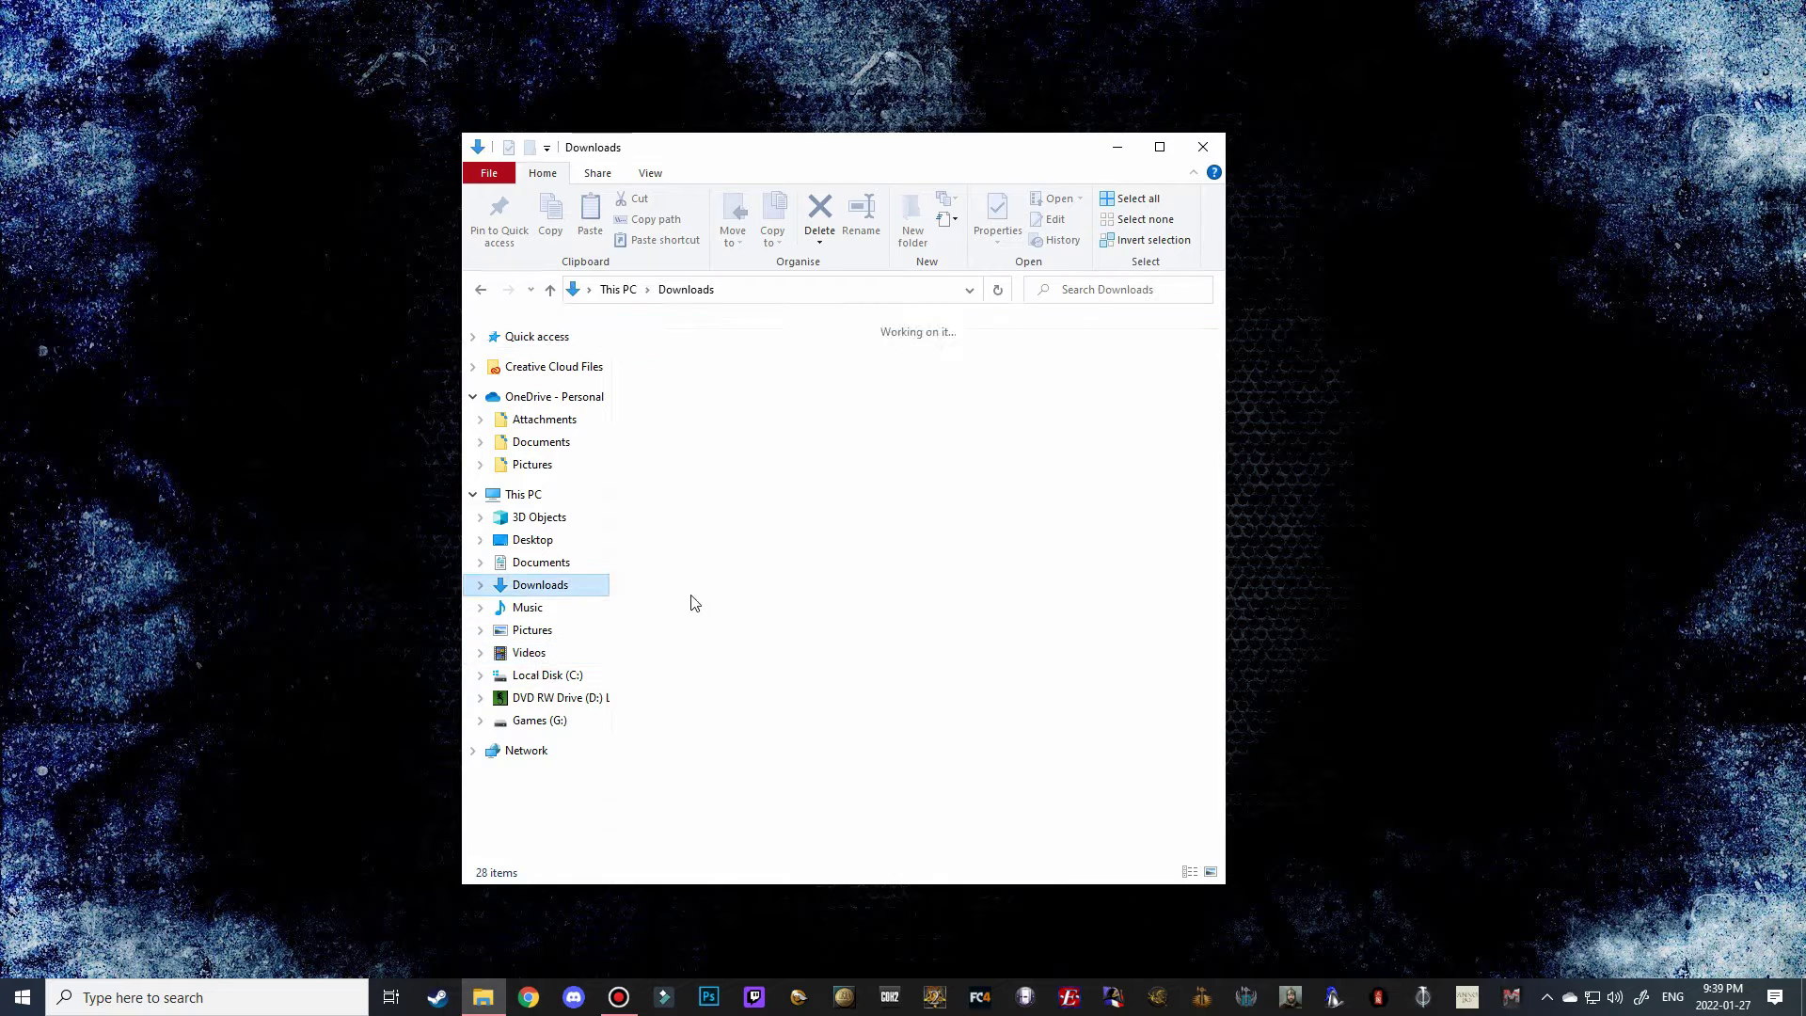
click(681, 416)
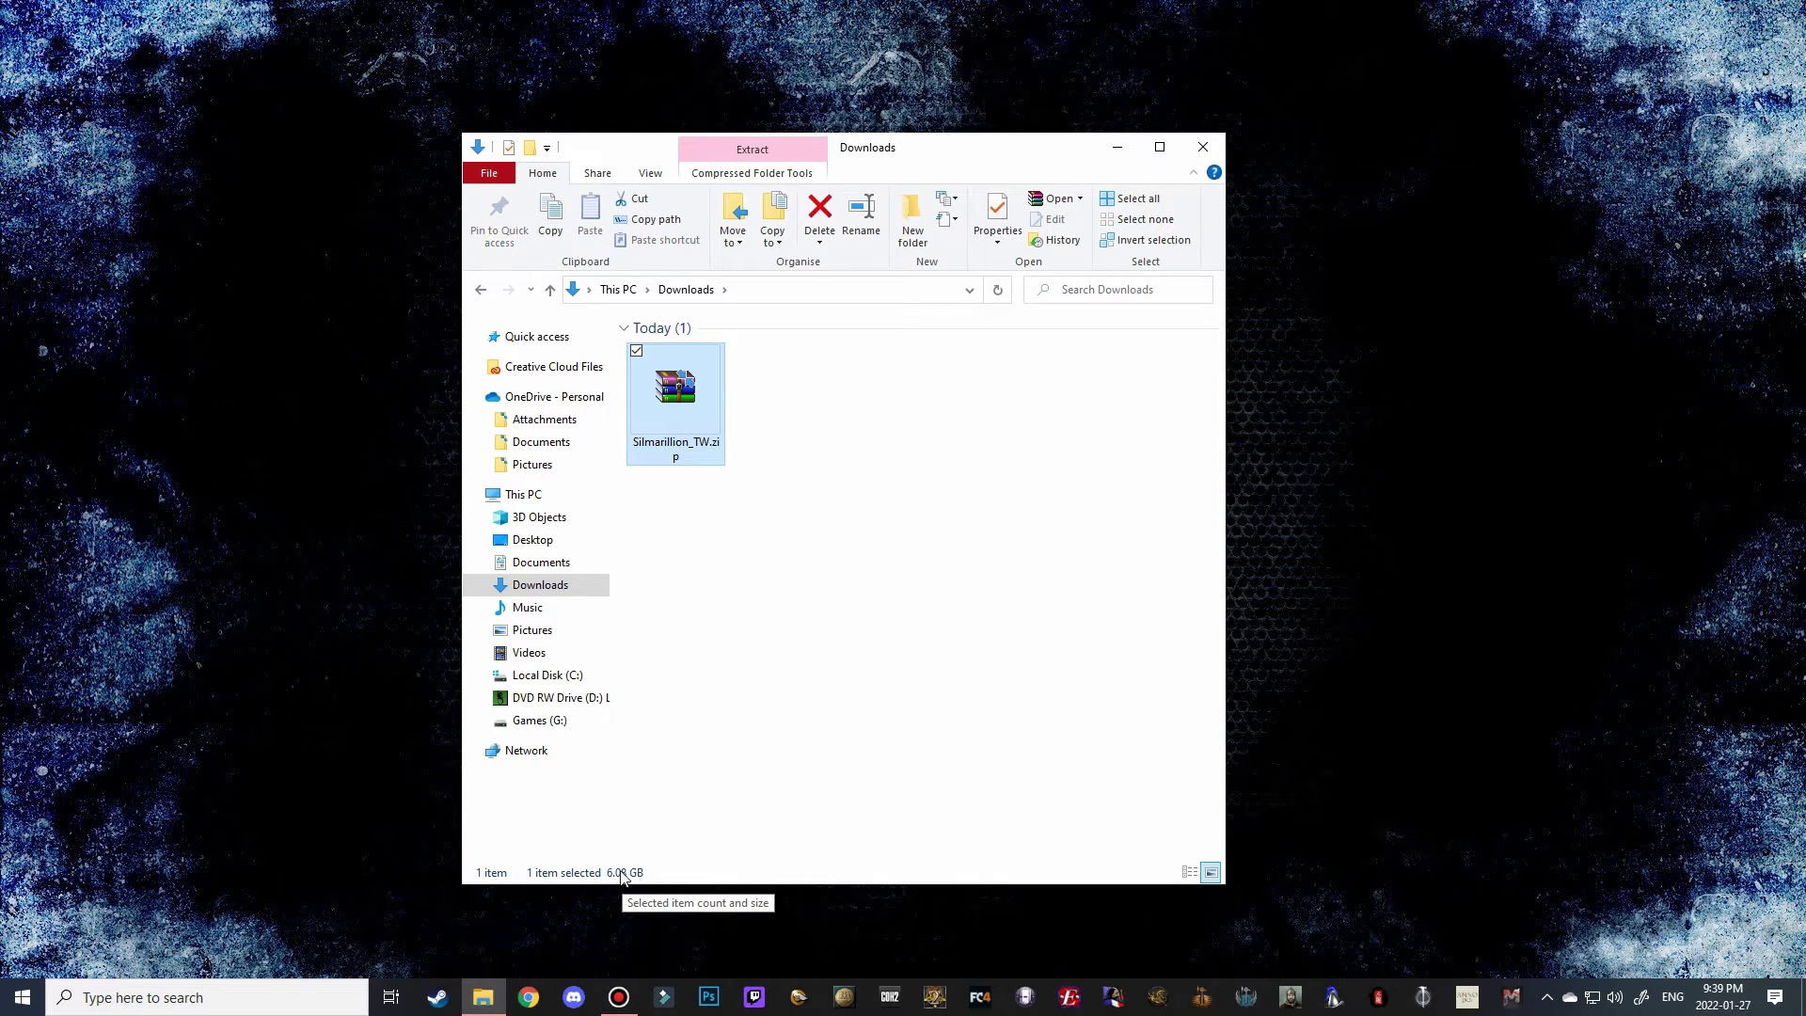
double_click(684, 408)
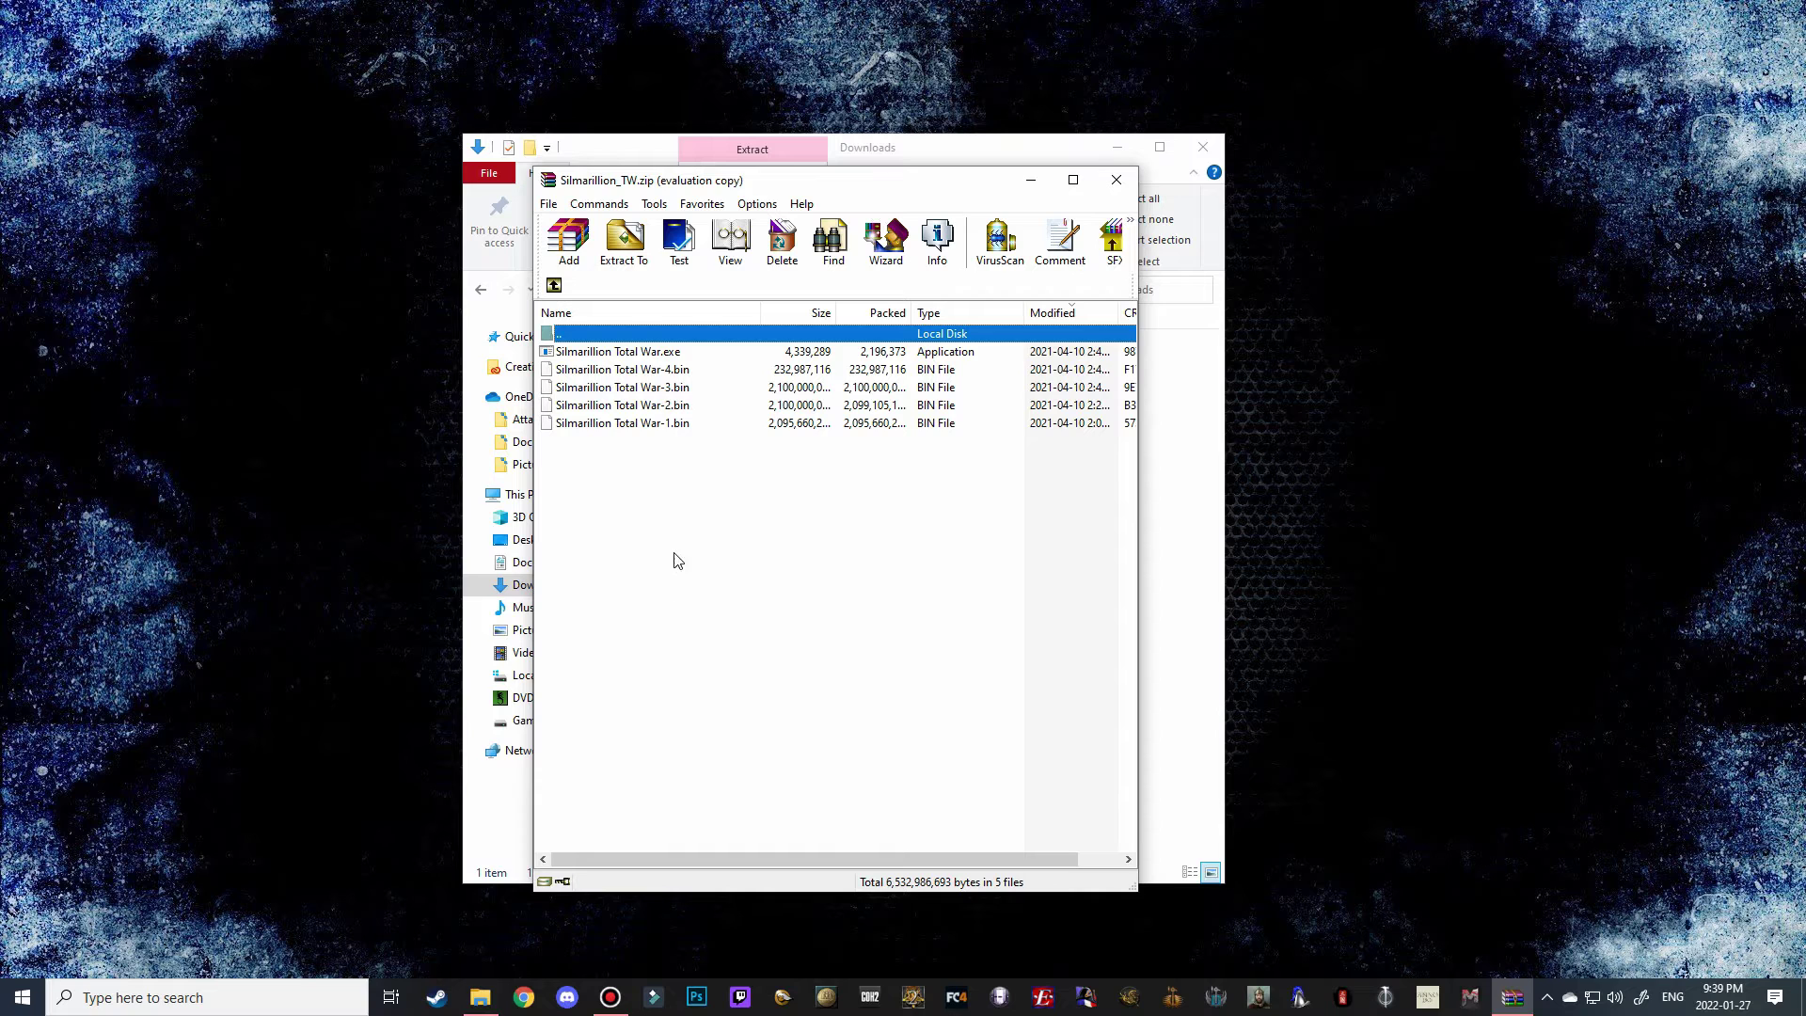
Install the mod by running Silmarillion Total War.exe through its setup wizard, and close the archive.
double_click(626, 354)
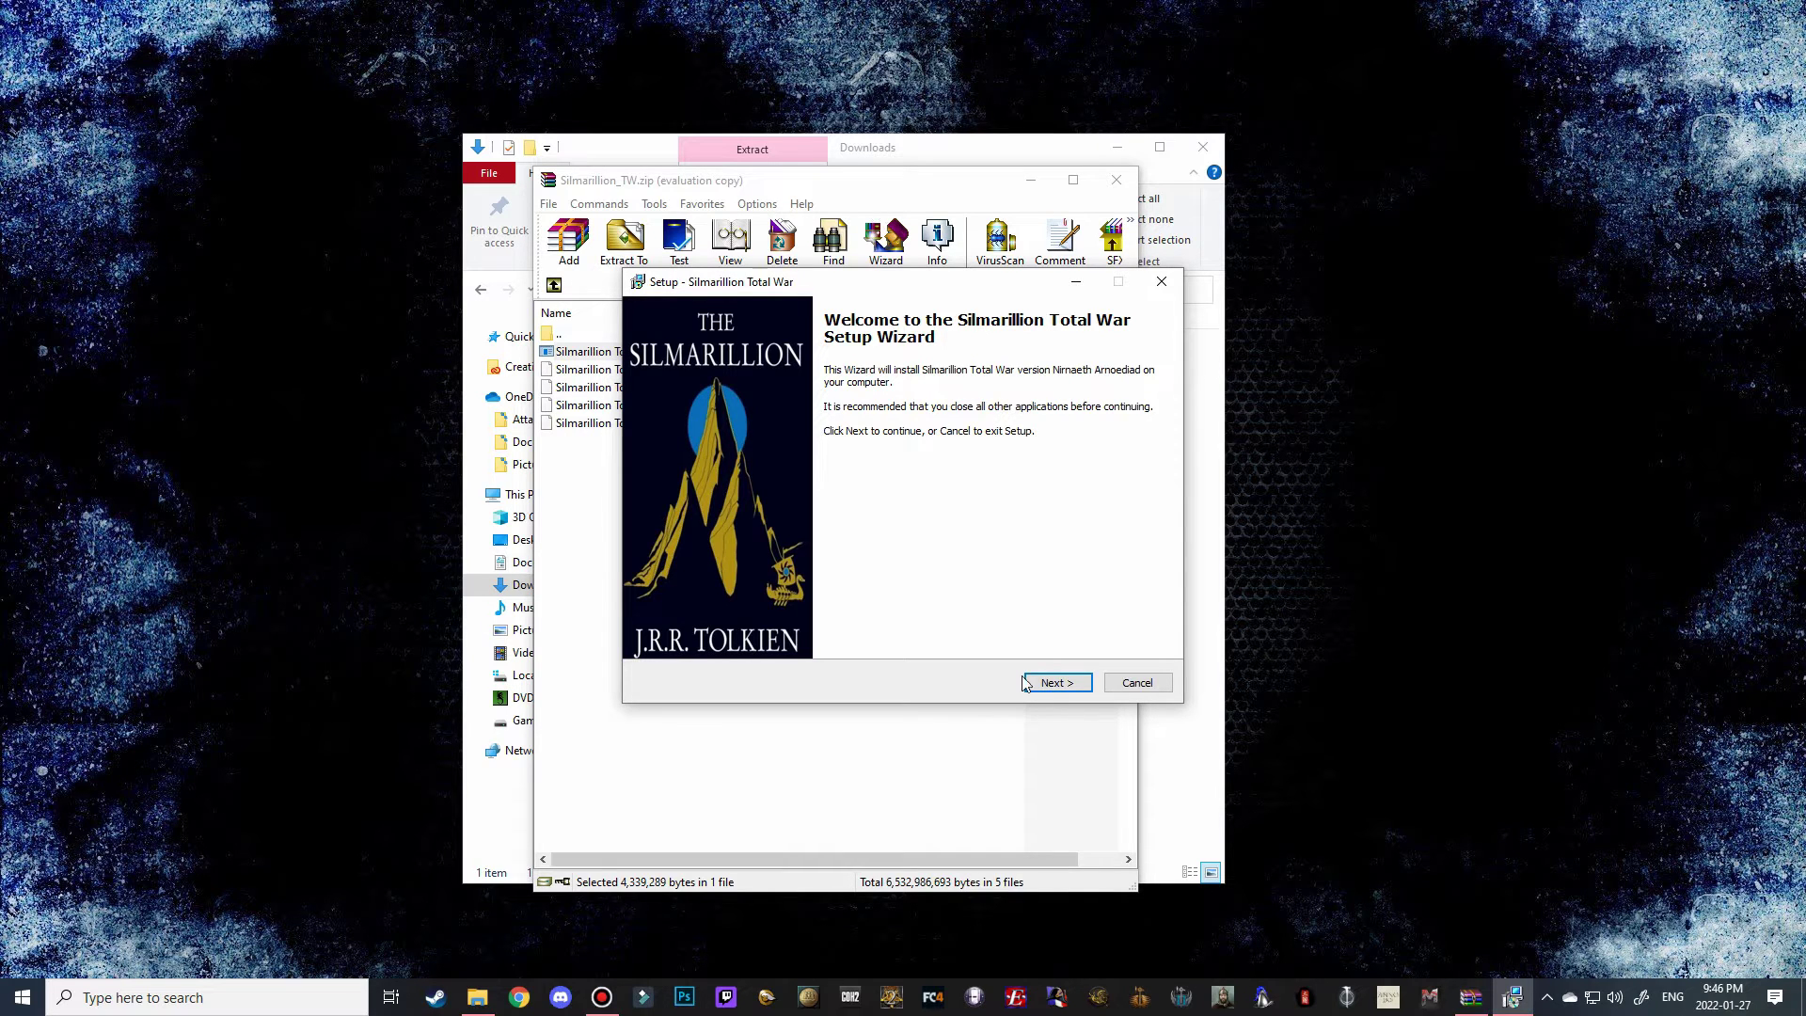
click(1054, 684)
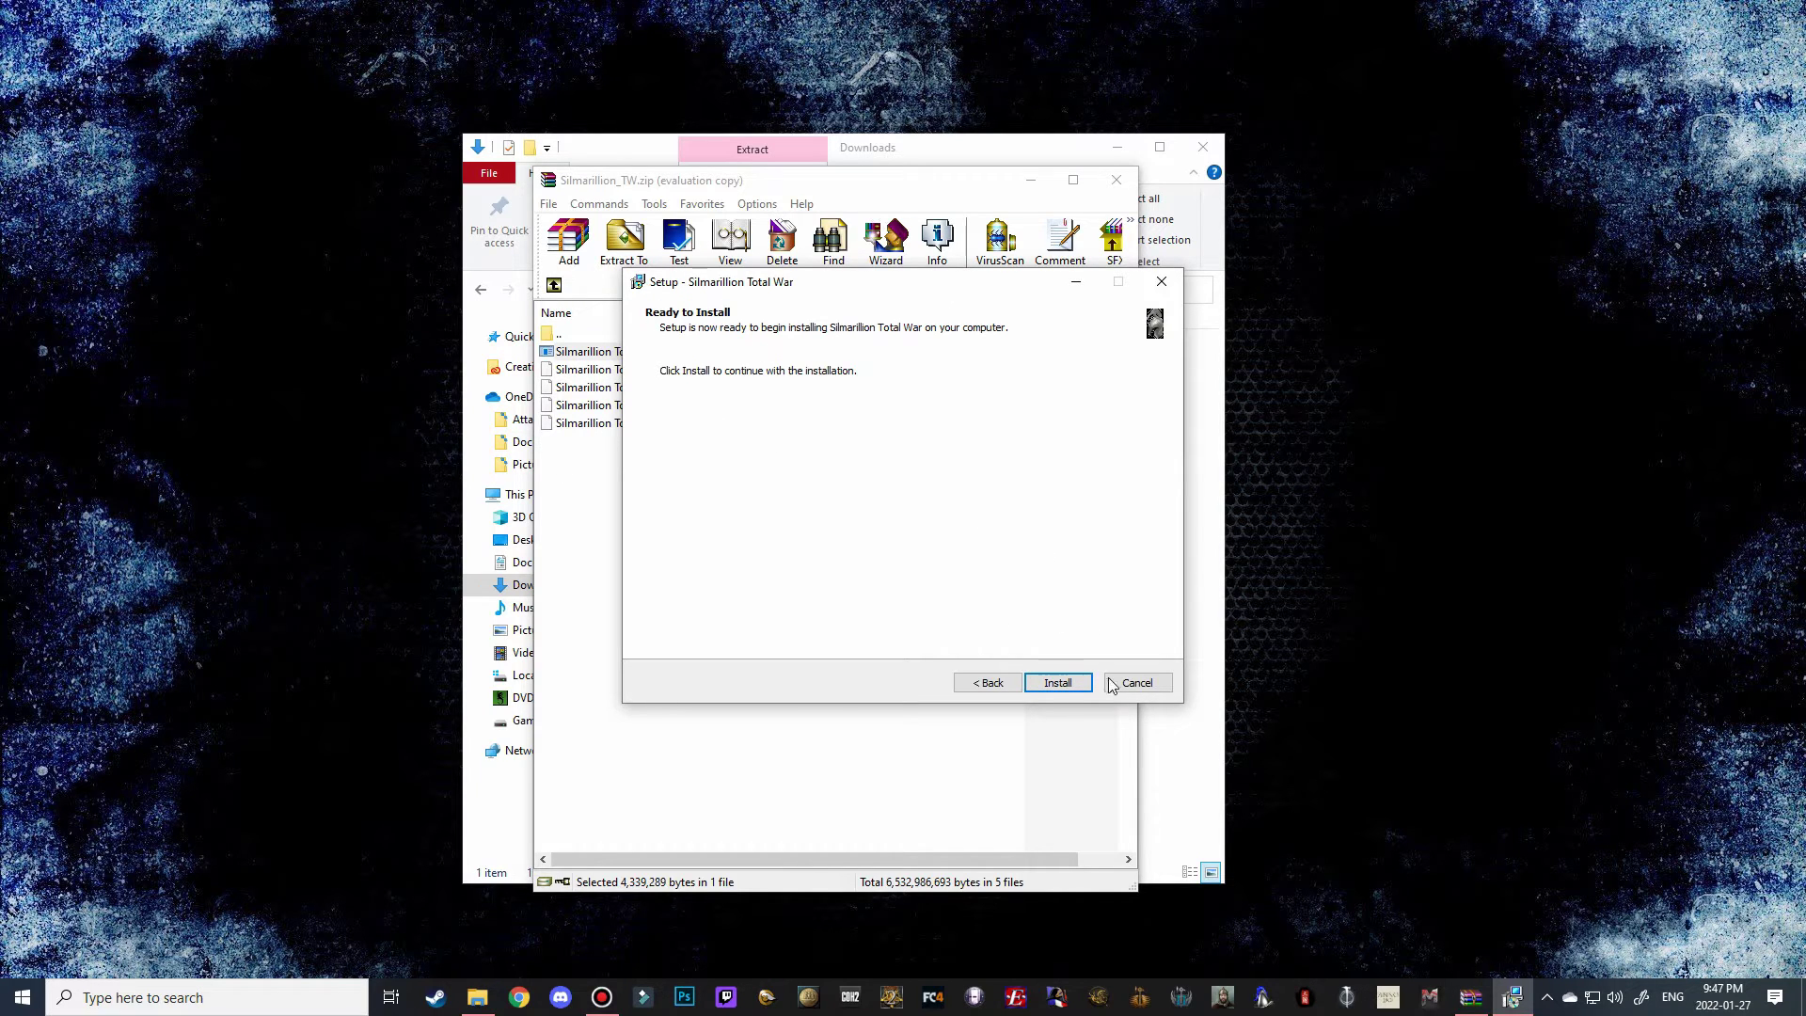
click(1057, 682)
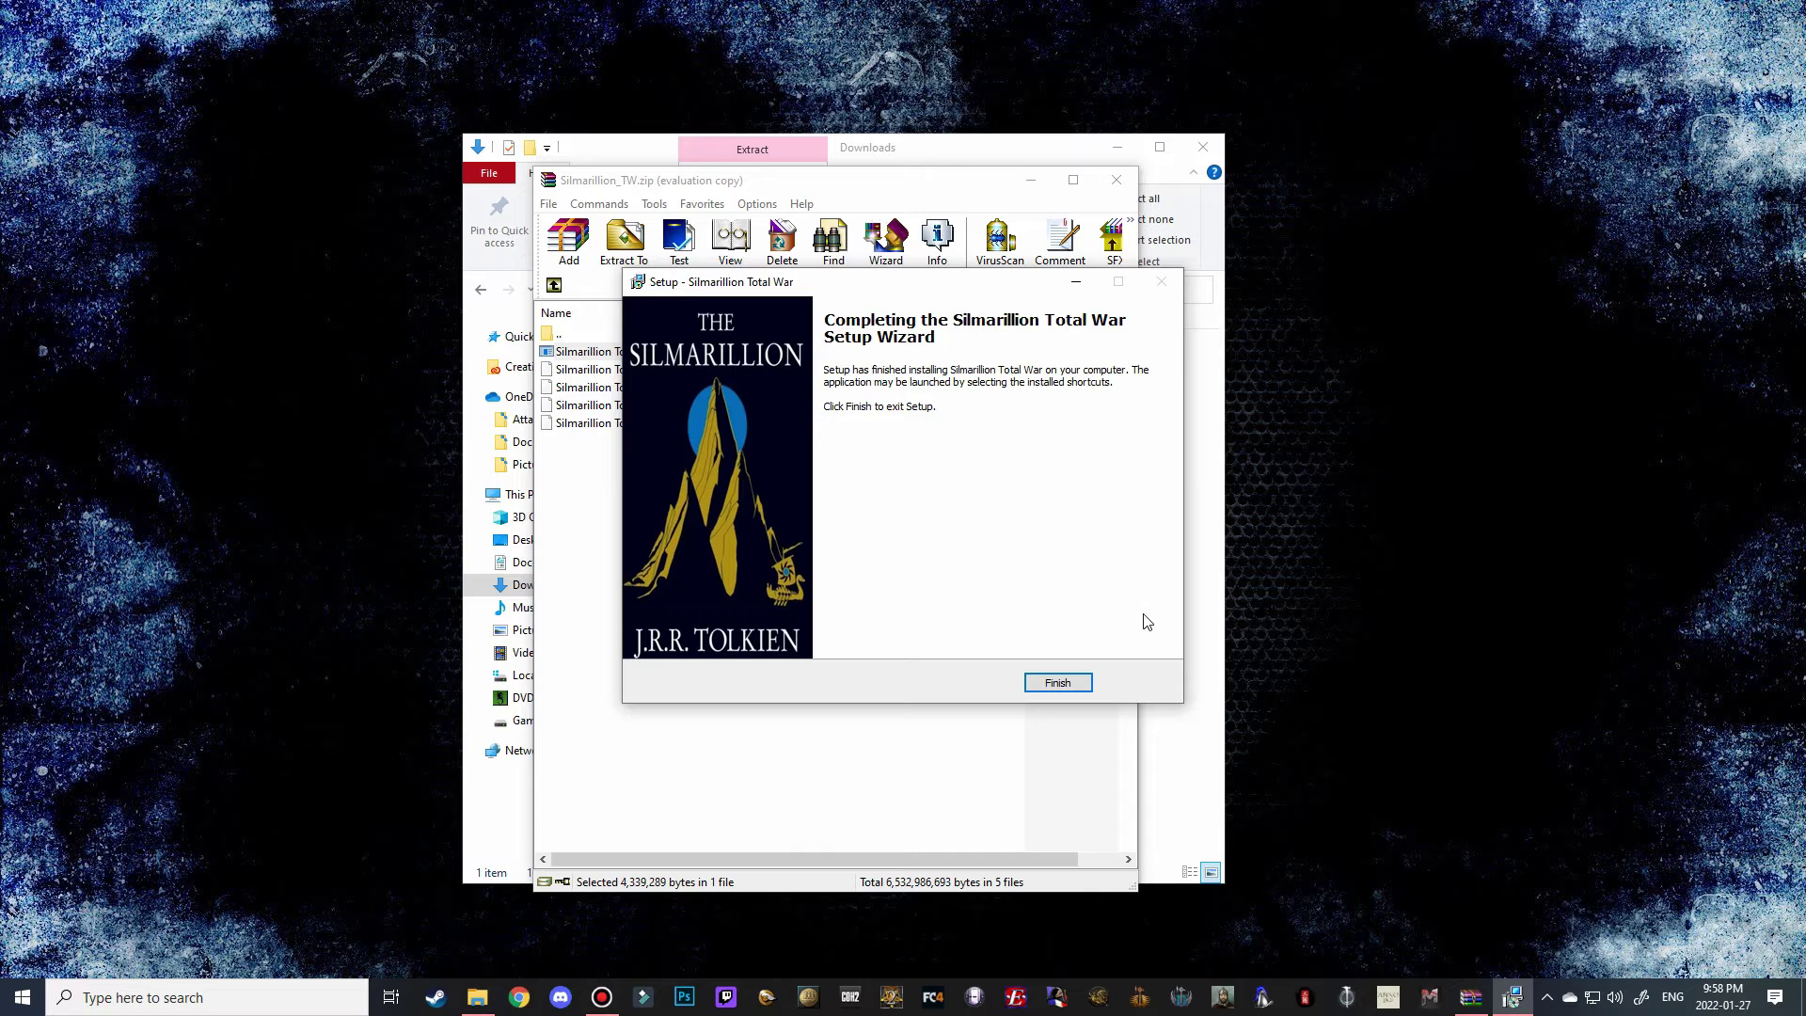
click(1058, 683)
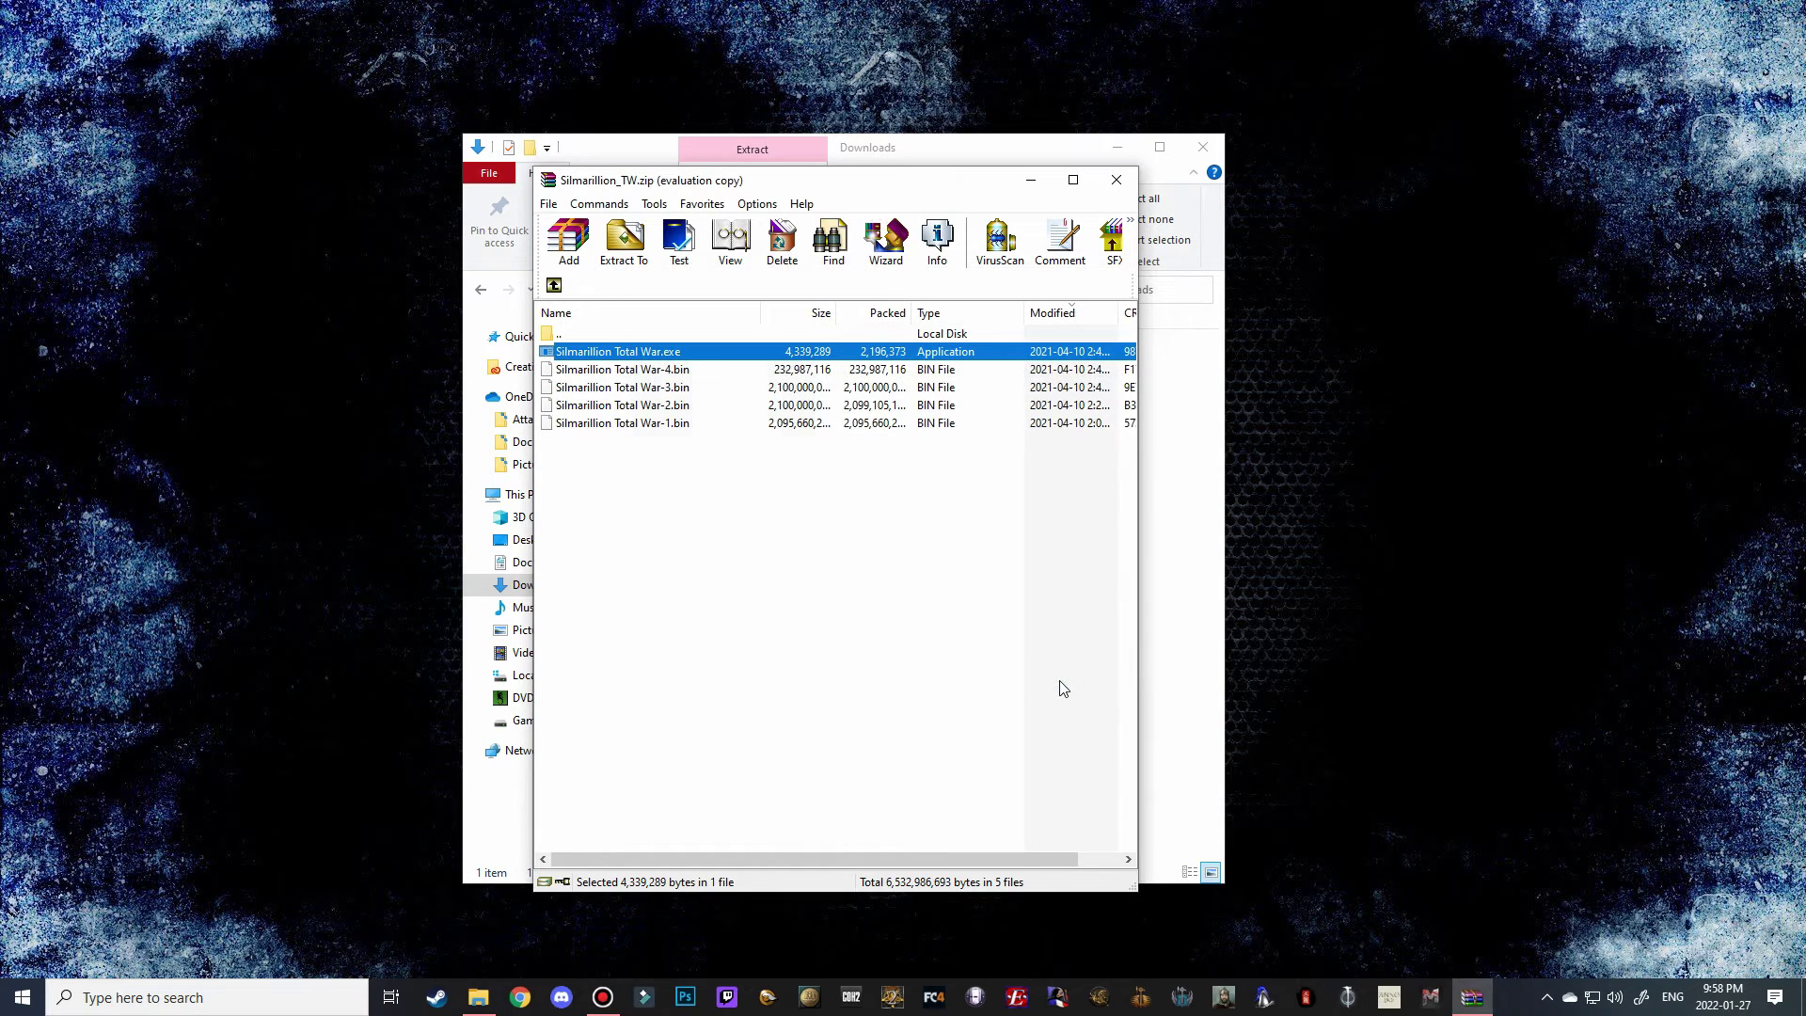
click(1127, 182)
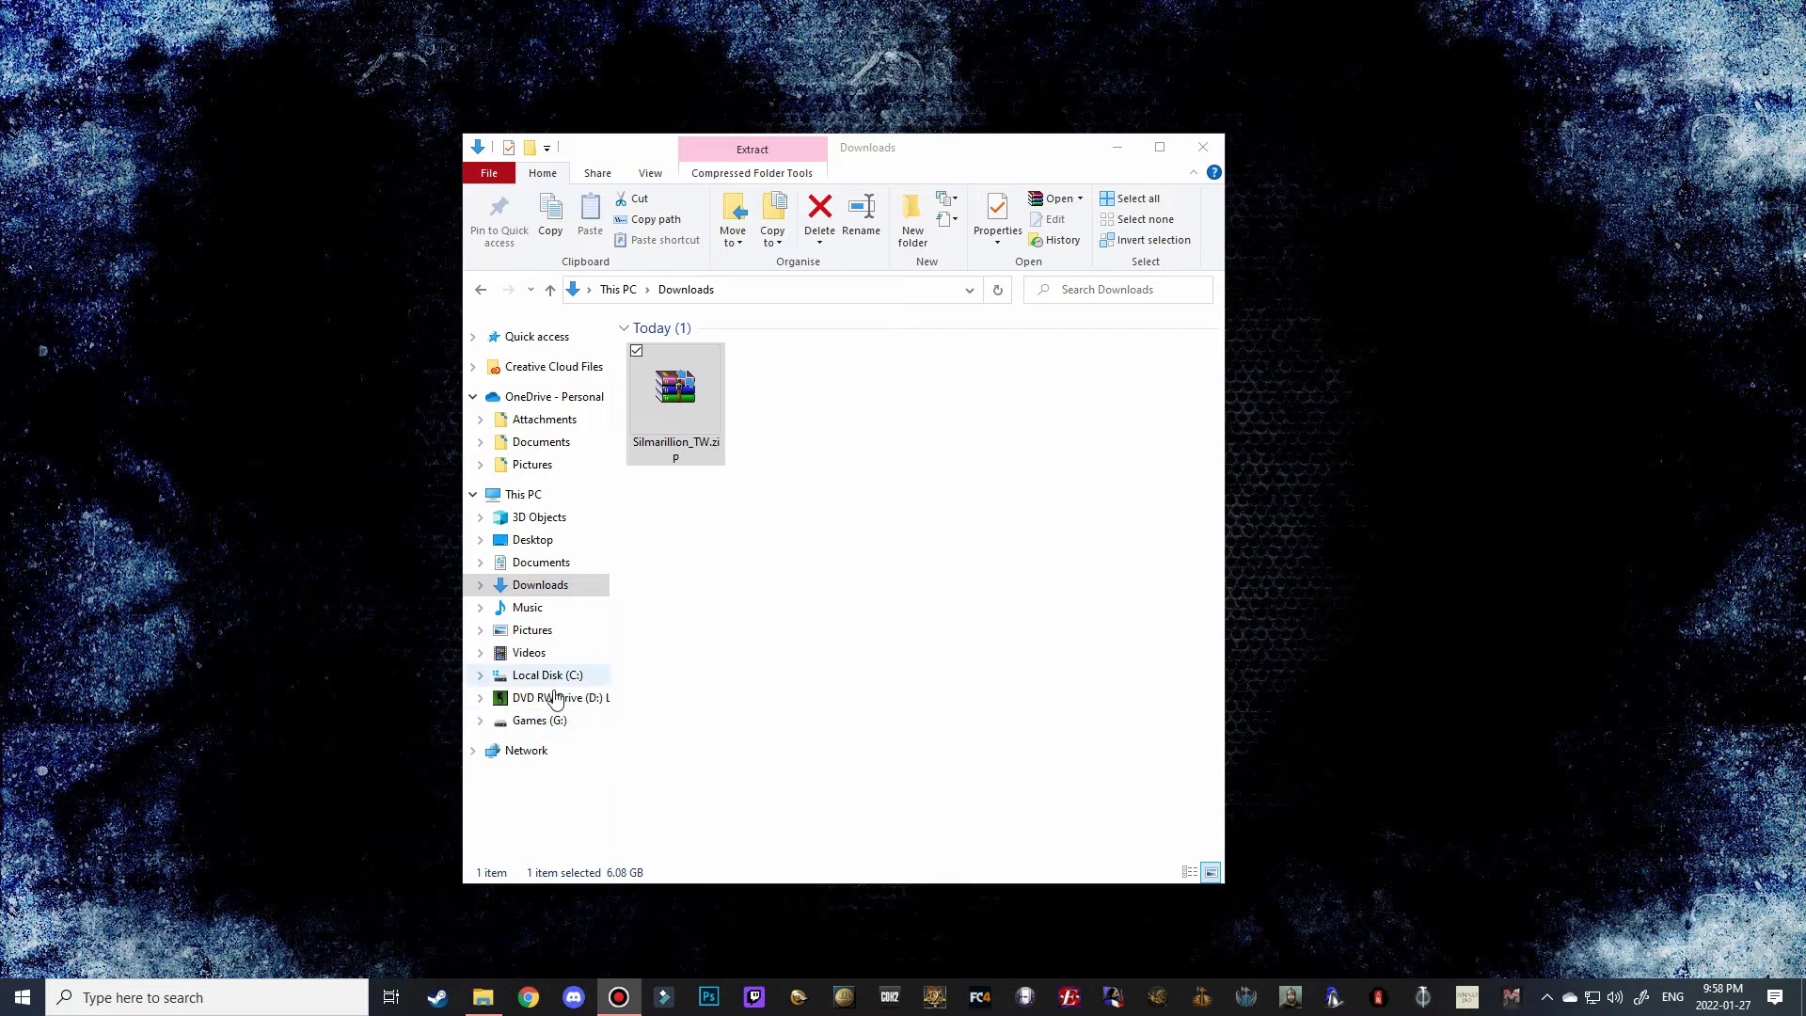
Open the Silmarillion_Total_War folder on Games (G:) under Steam Games\steamapps\common\Medieval II Total War\mods.
click(544, 726)
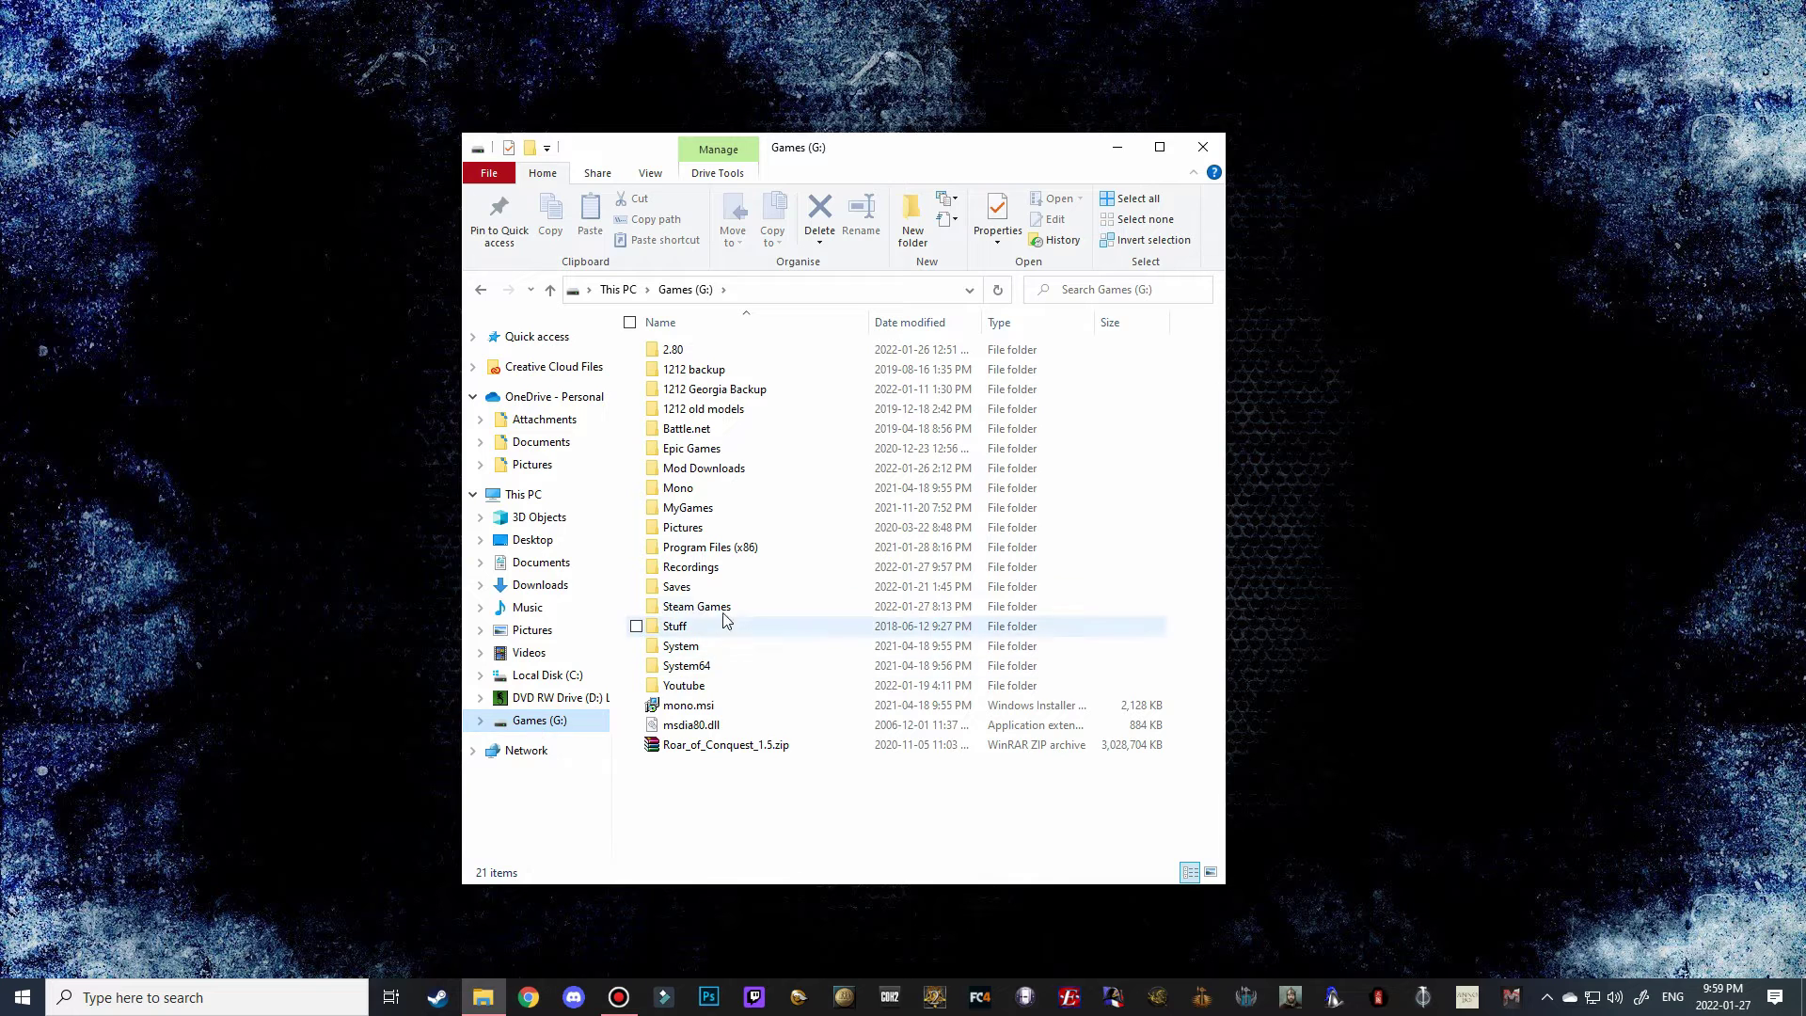
double_click(701, 606)
click(707, 393)
double_click(708, 393)
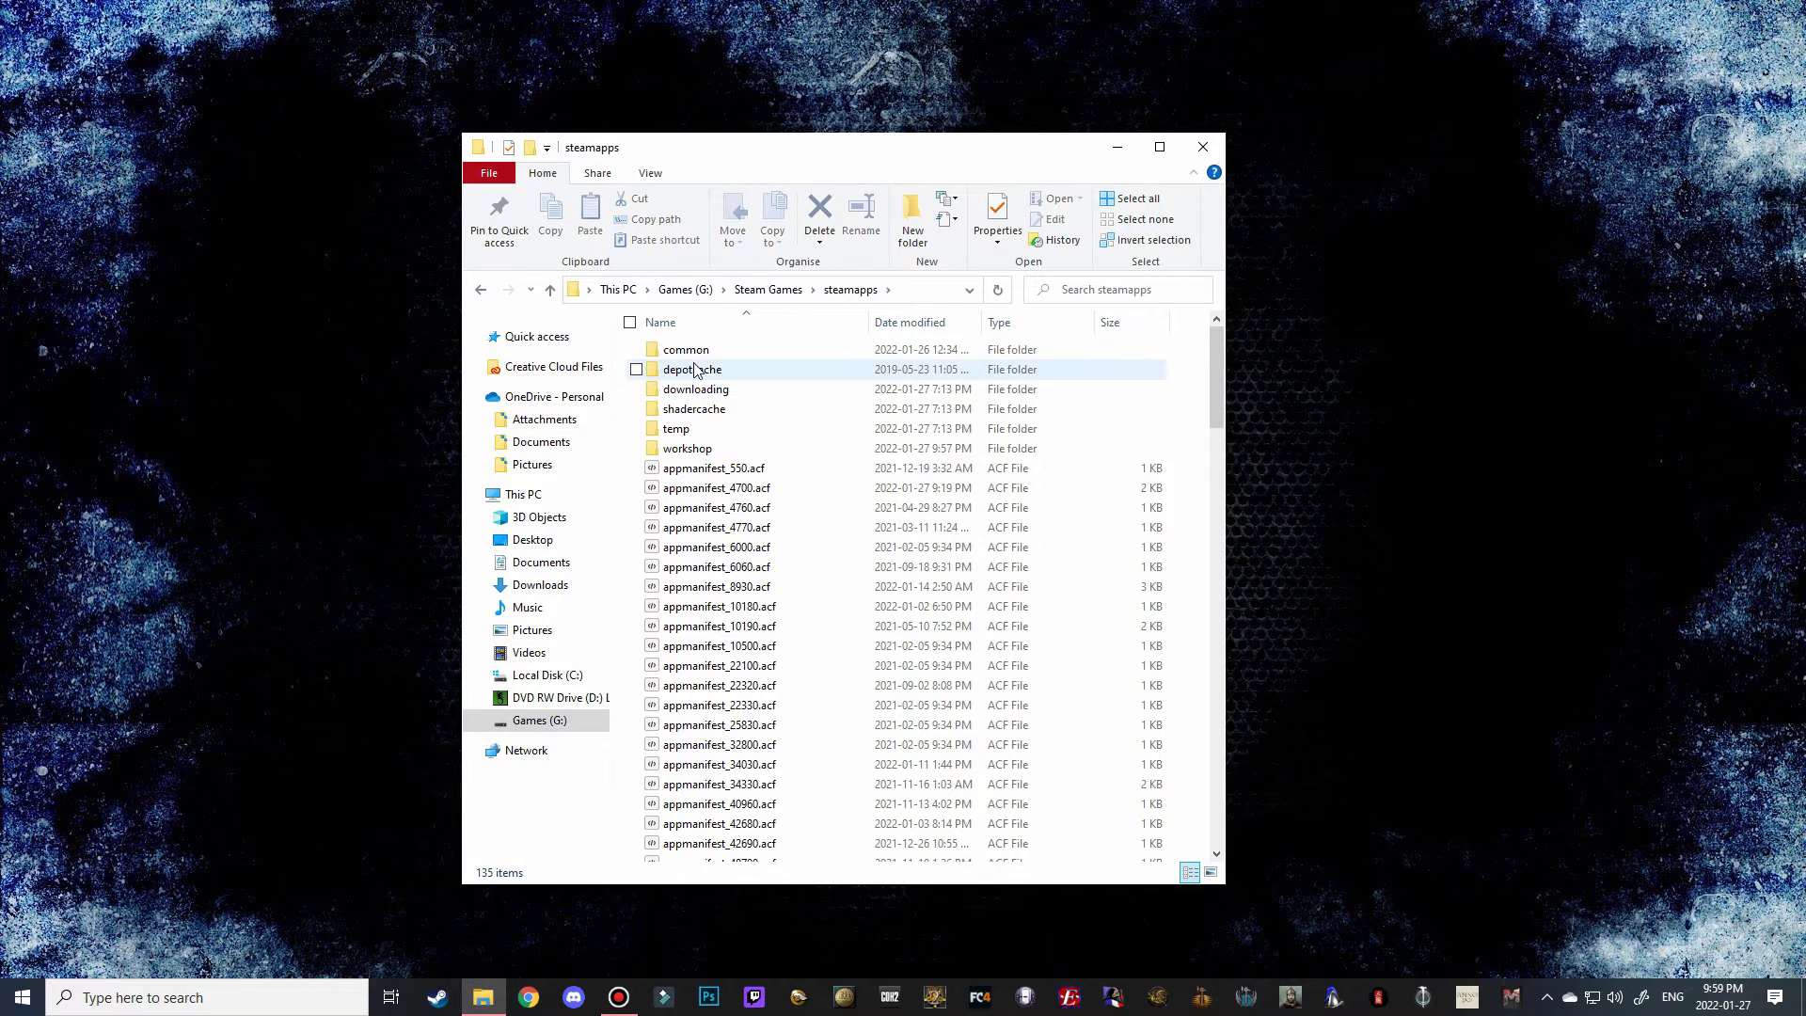
double_click(684, 351)
scroll(769, 602, down, 8)
scroll(770, 630, down, 7)
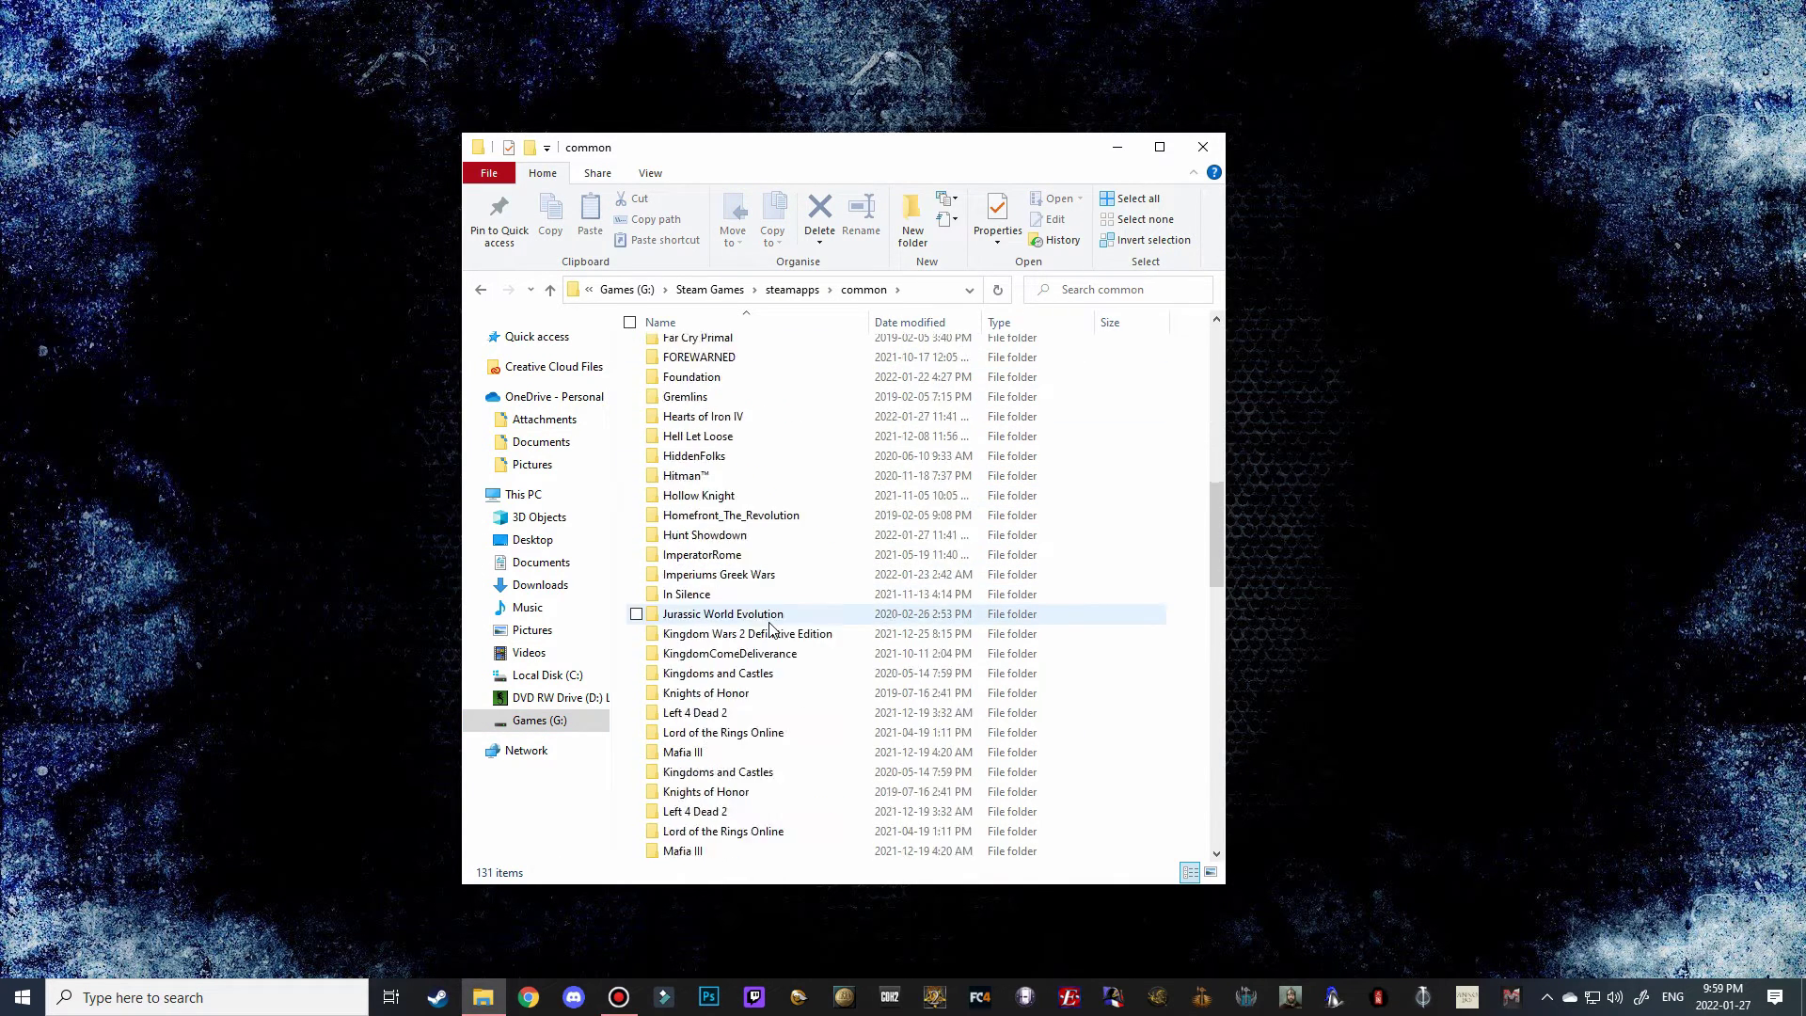
scroll(779, 546, down, 2)
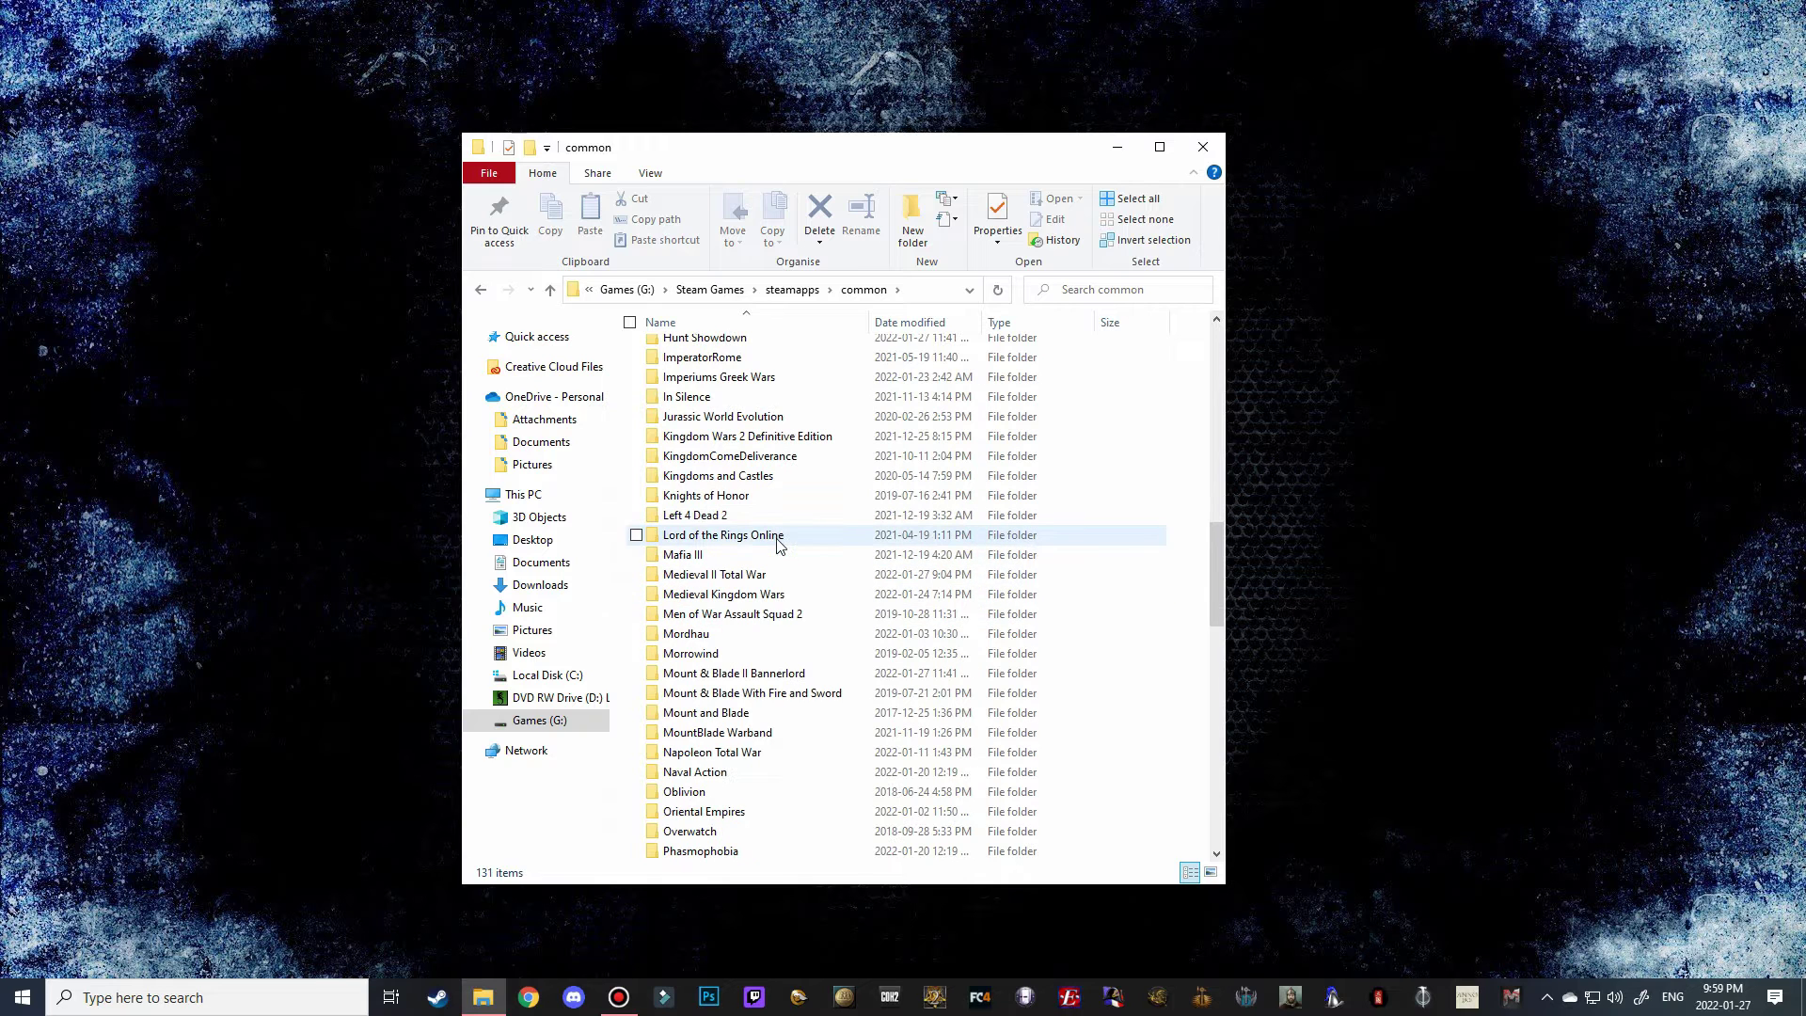
double_click(706, 575)
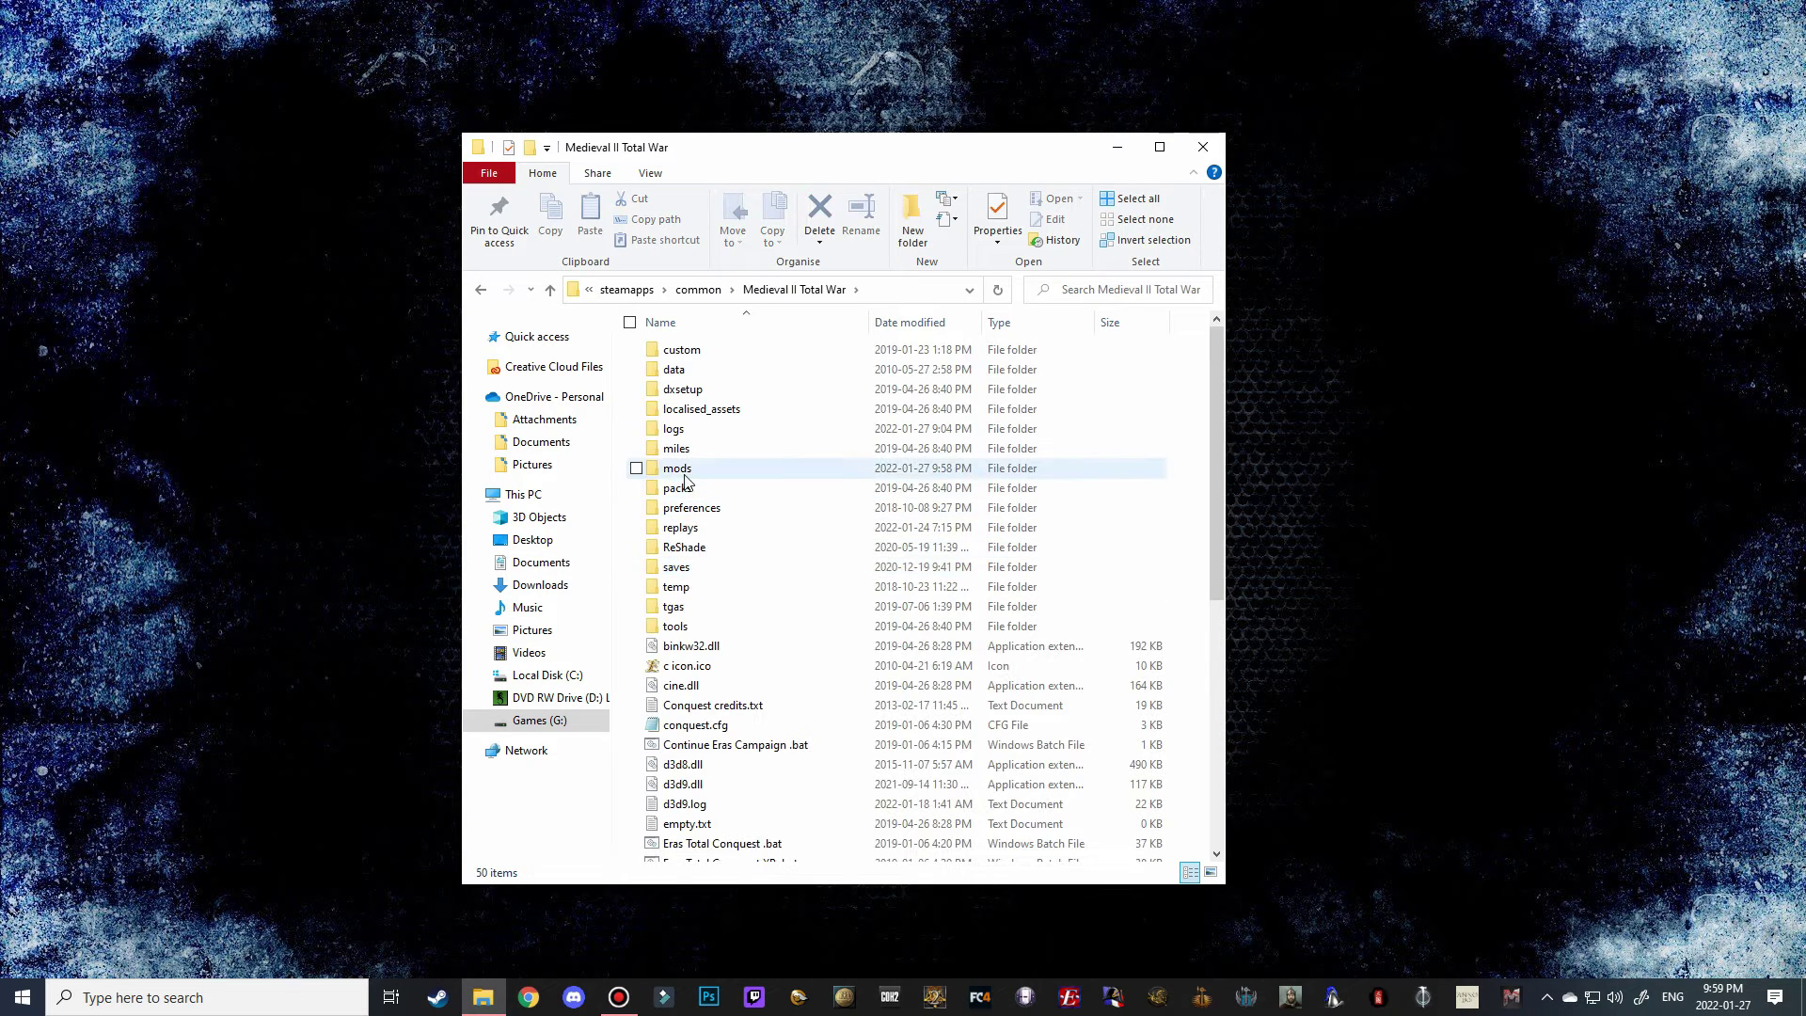
double_click(677, 467)
click(720, 668)
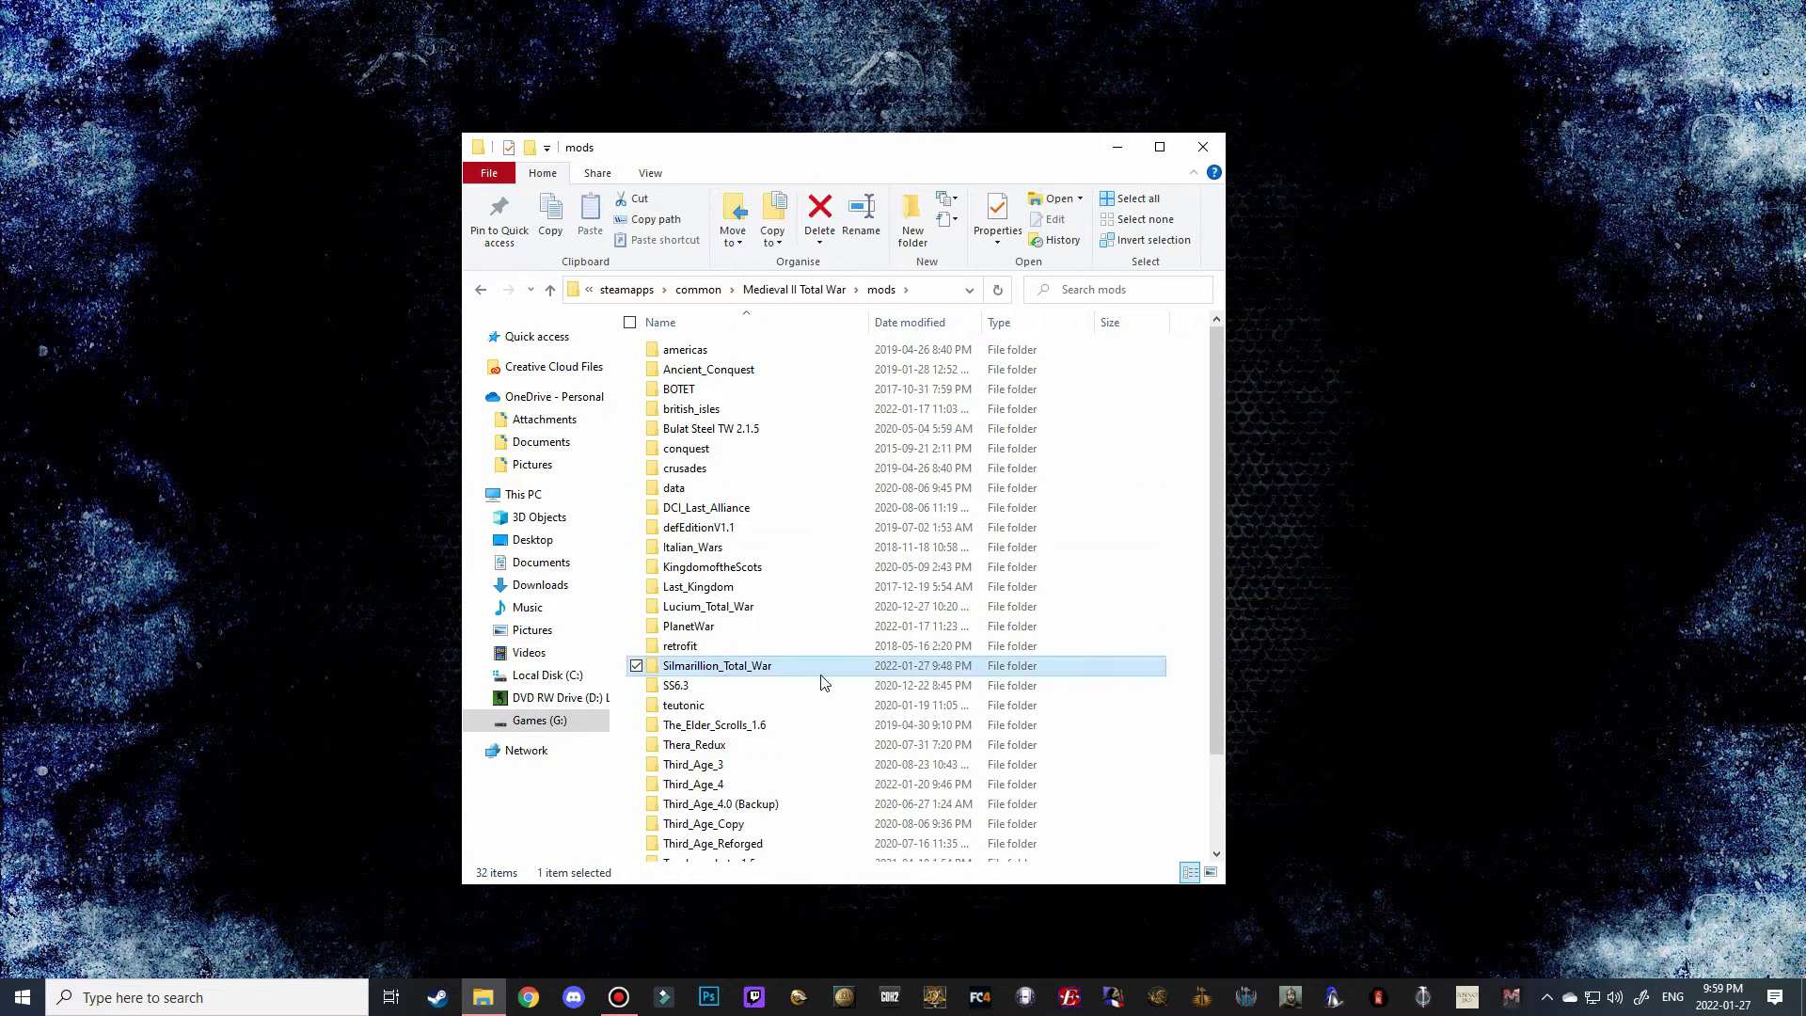
double_click(708, 670)
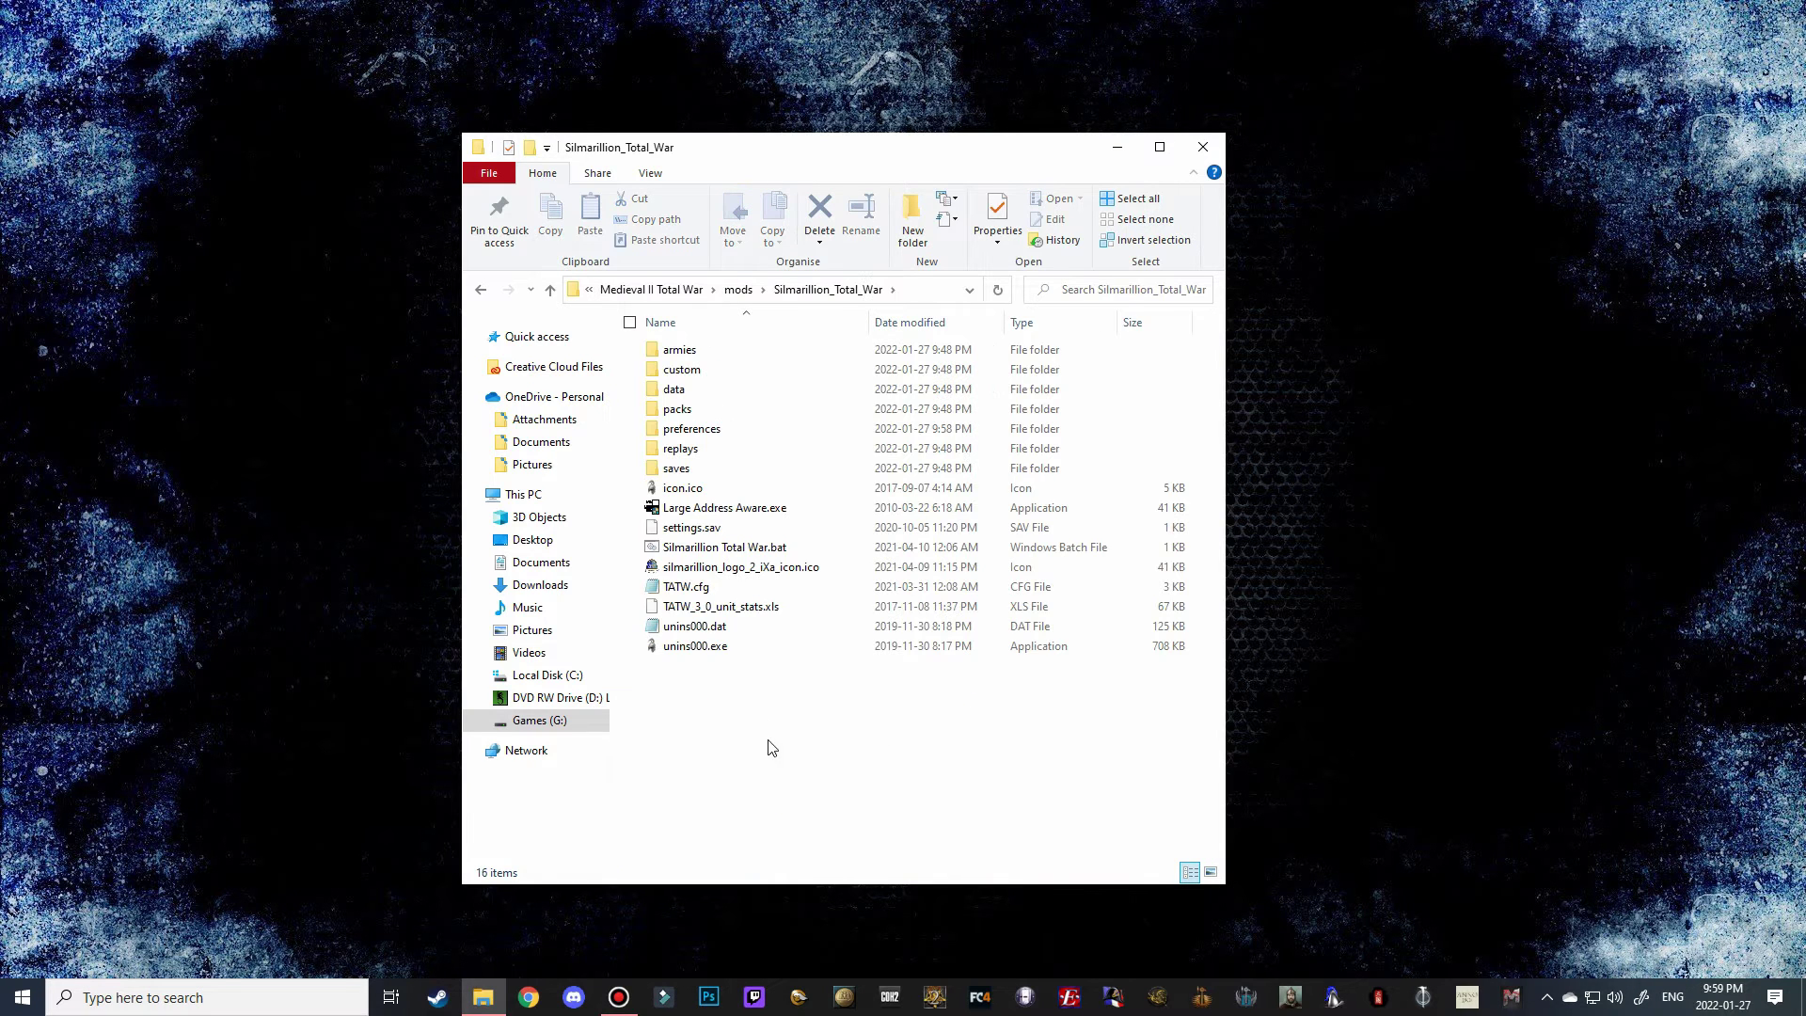
Review the installed contents of the Silmarillion_Total_War folder, including Large Address Aware.exe.
drag(772, 748, 747, 352)
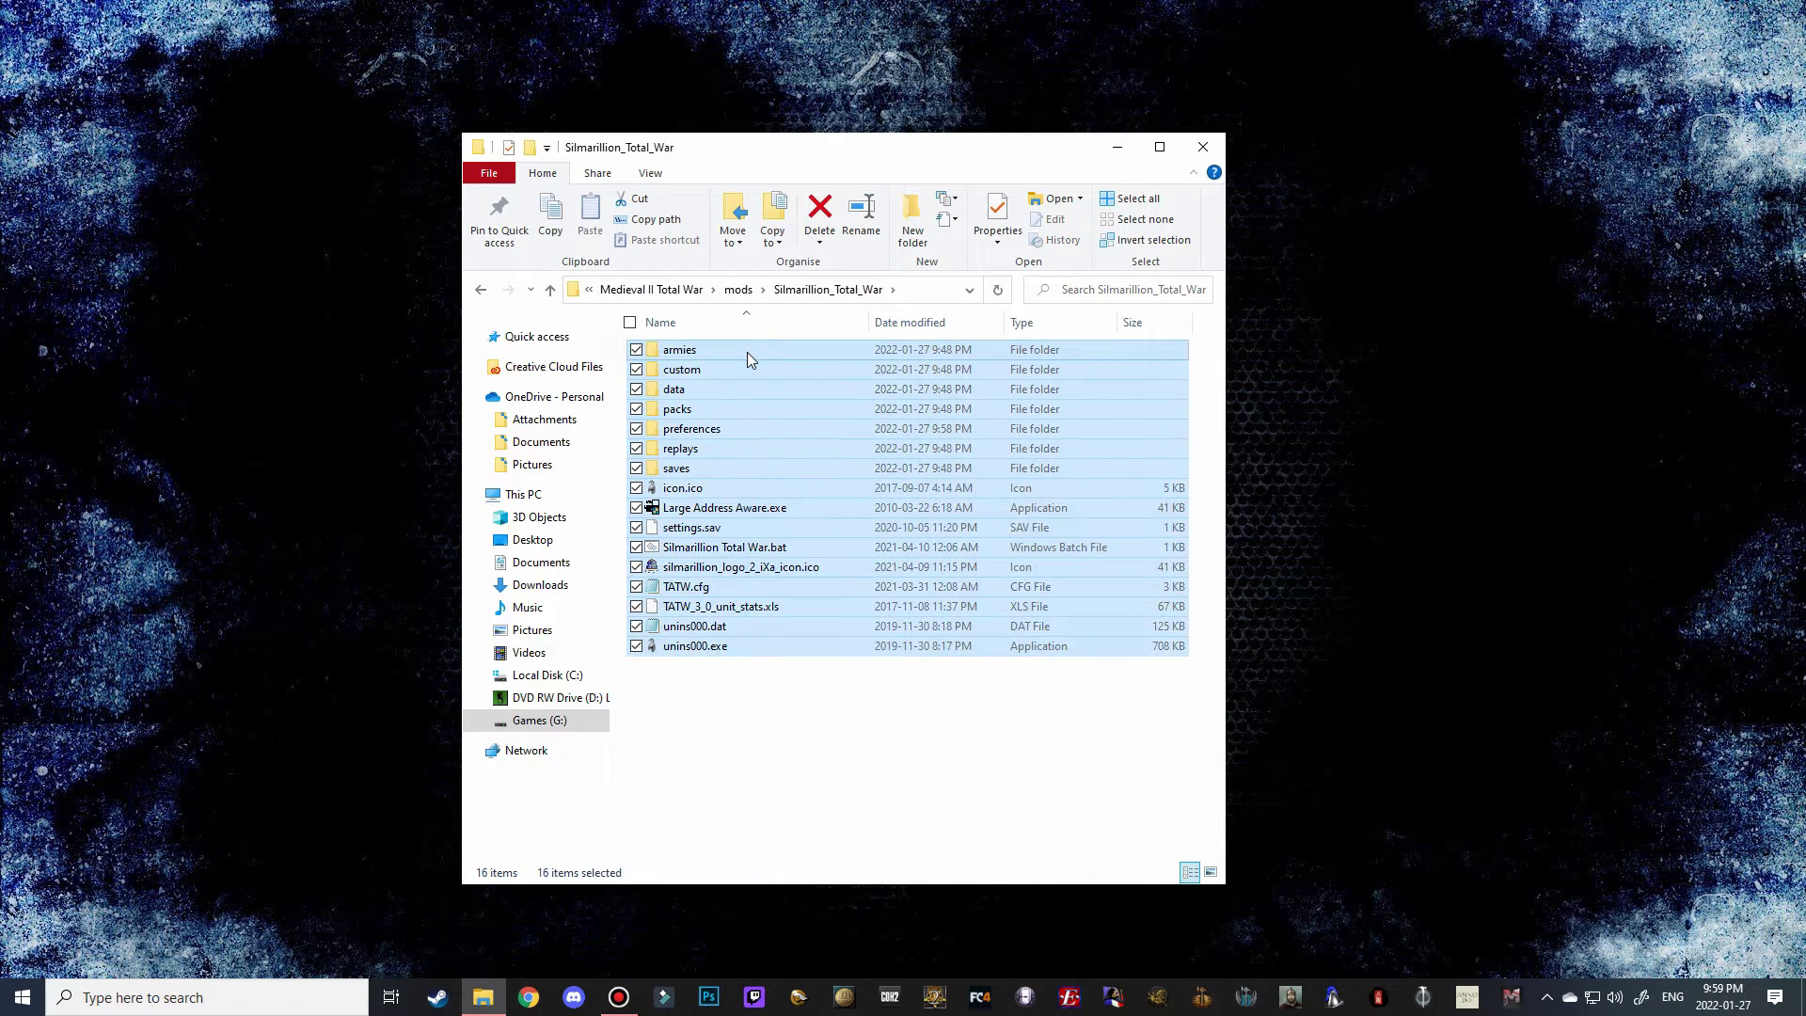
click(748, 824)
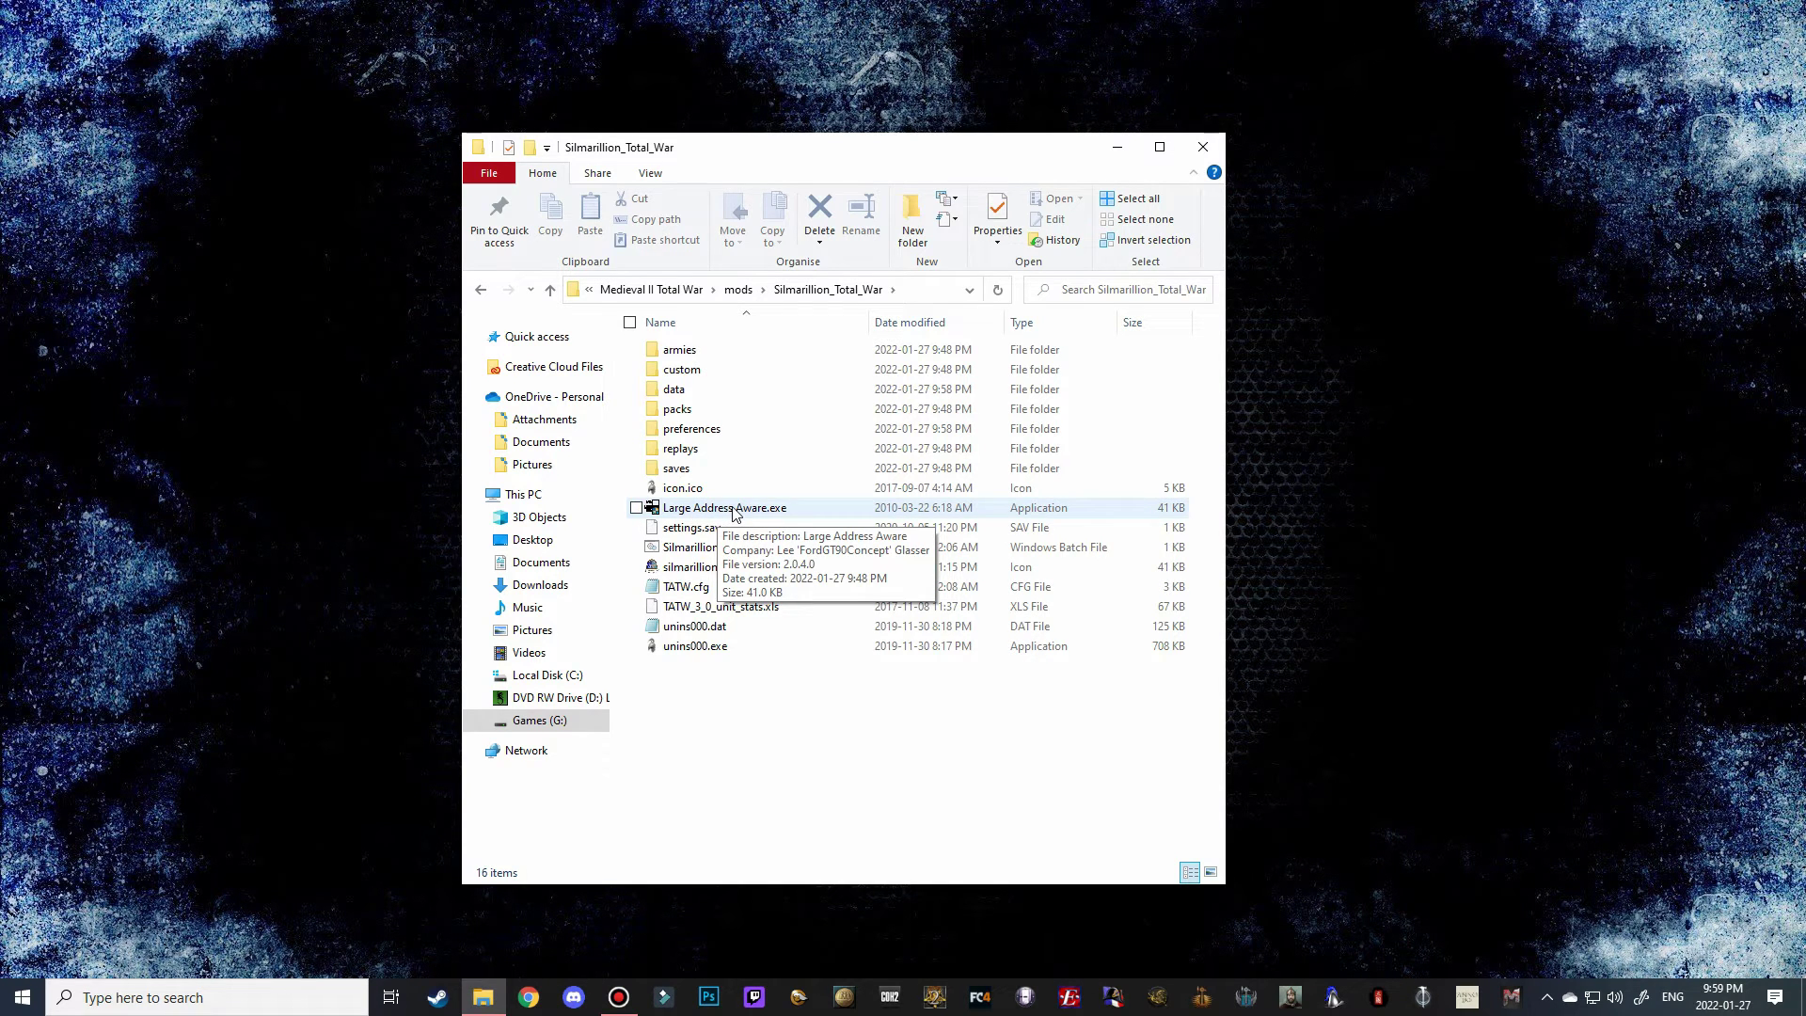
click(677, 508)
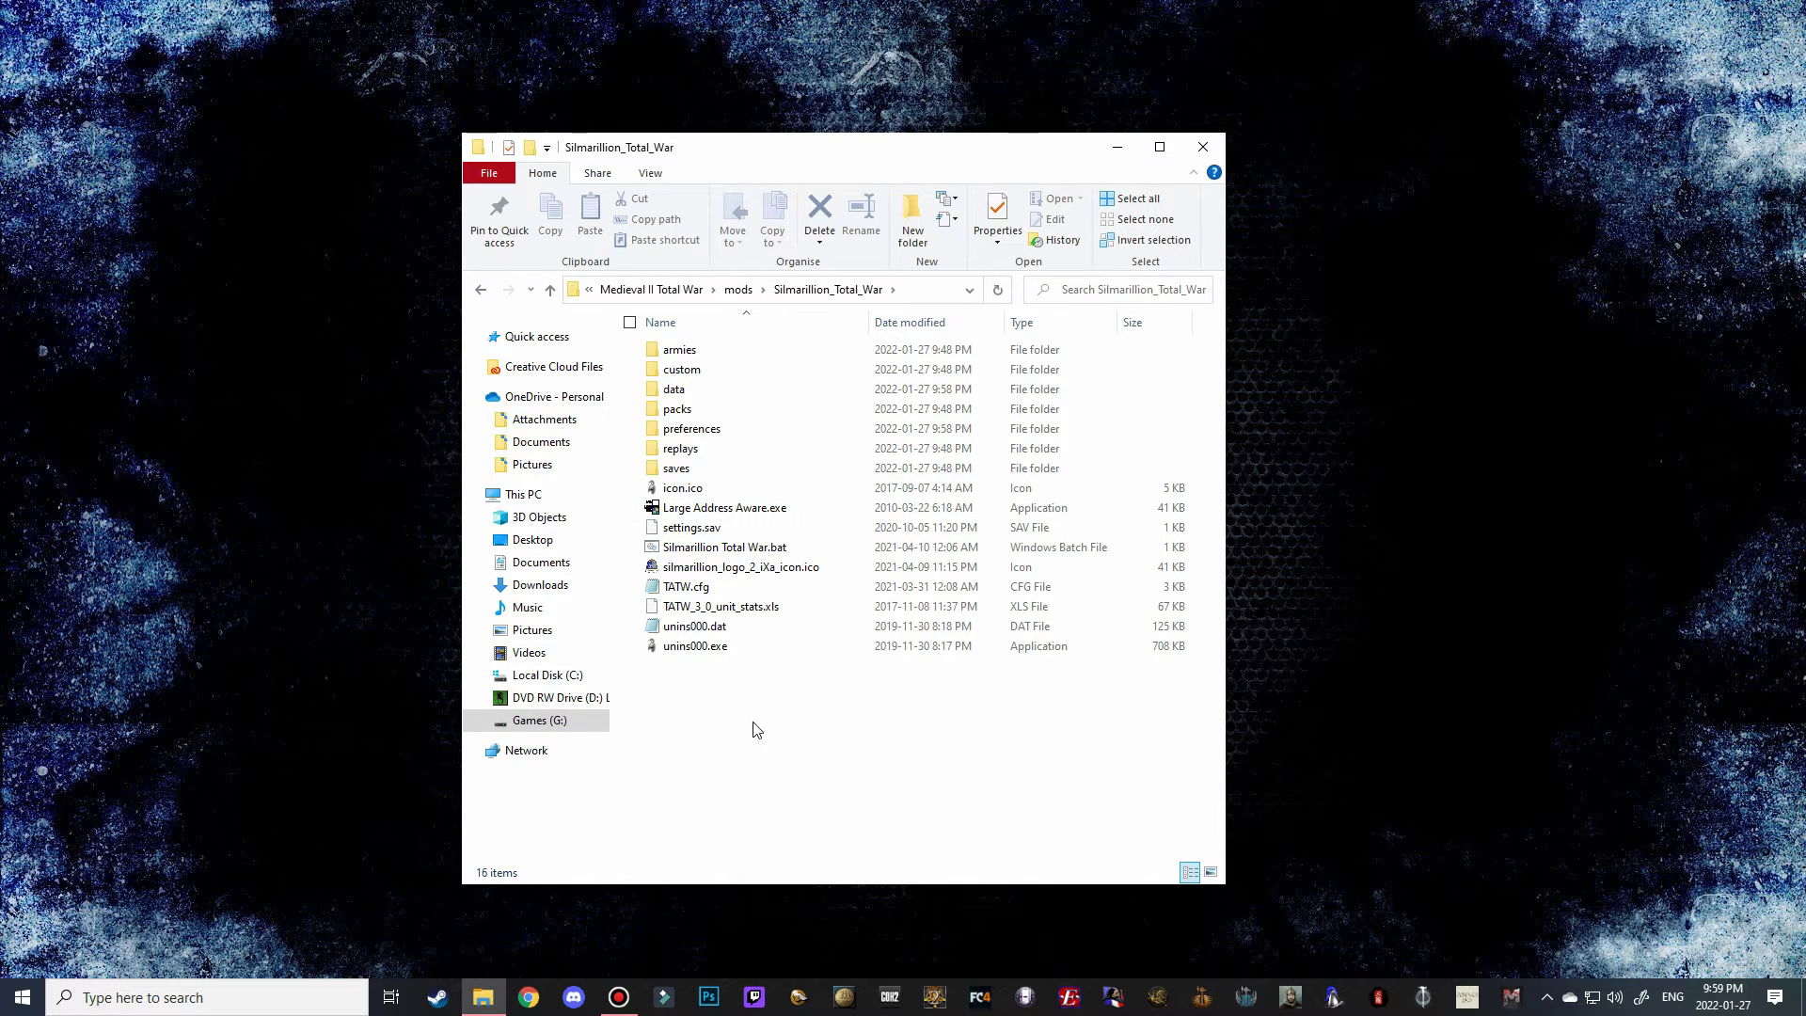
Create a shortcut to Silmarillion Total War.bat and place it on the desktop.
right_click(697, 555)
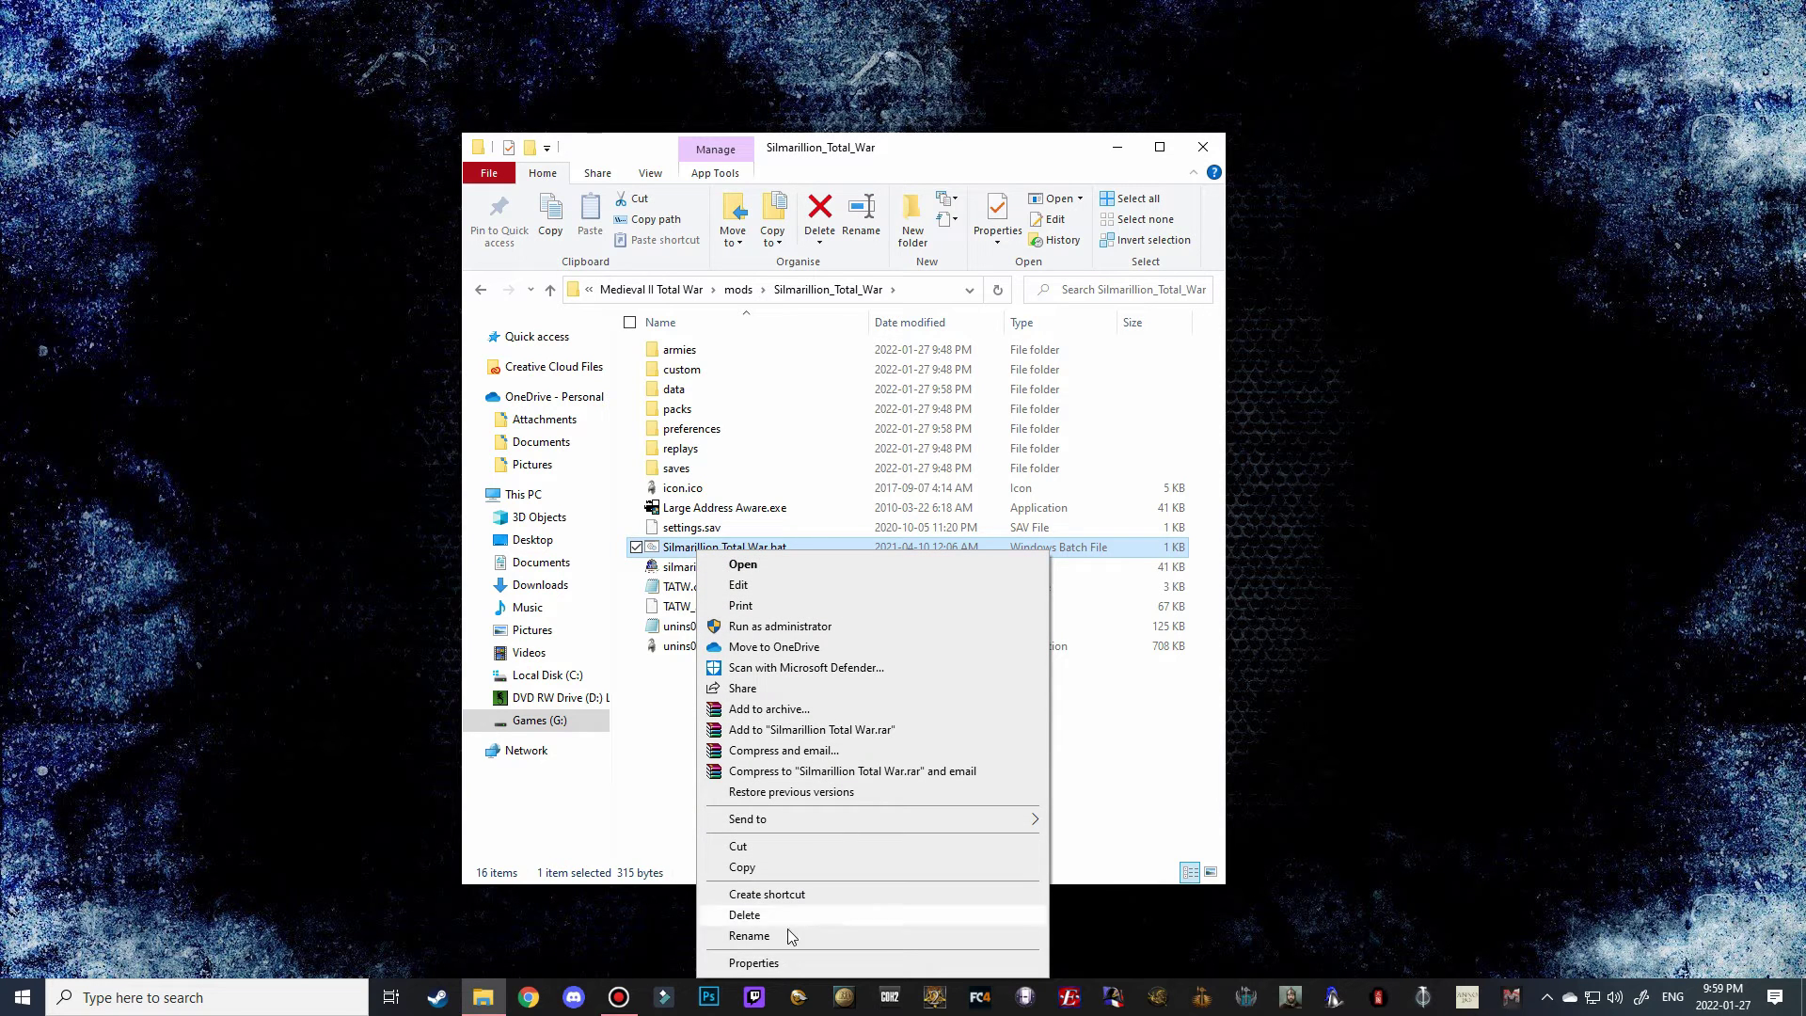
click(780, 899)
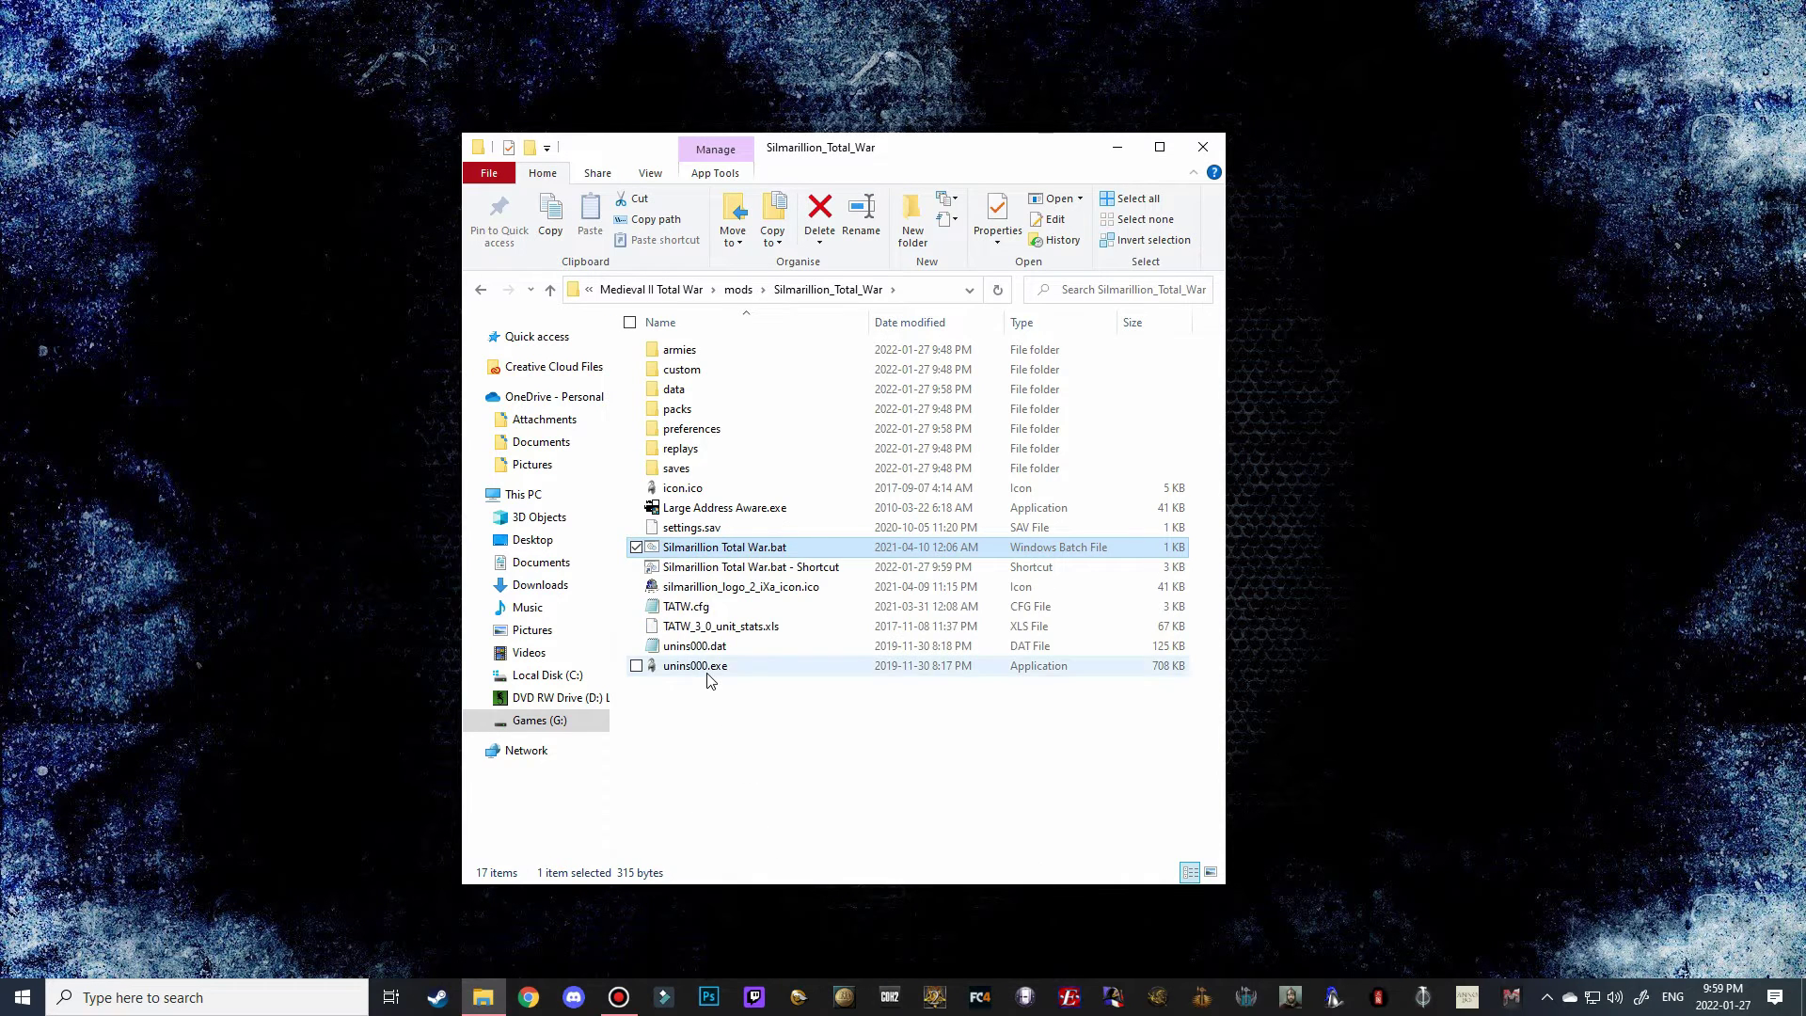
drag(675, 567, 38, 42)
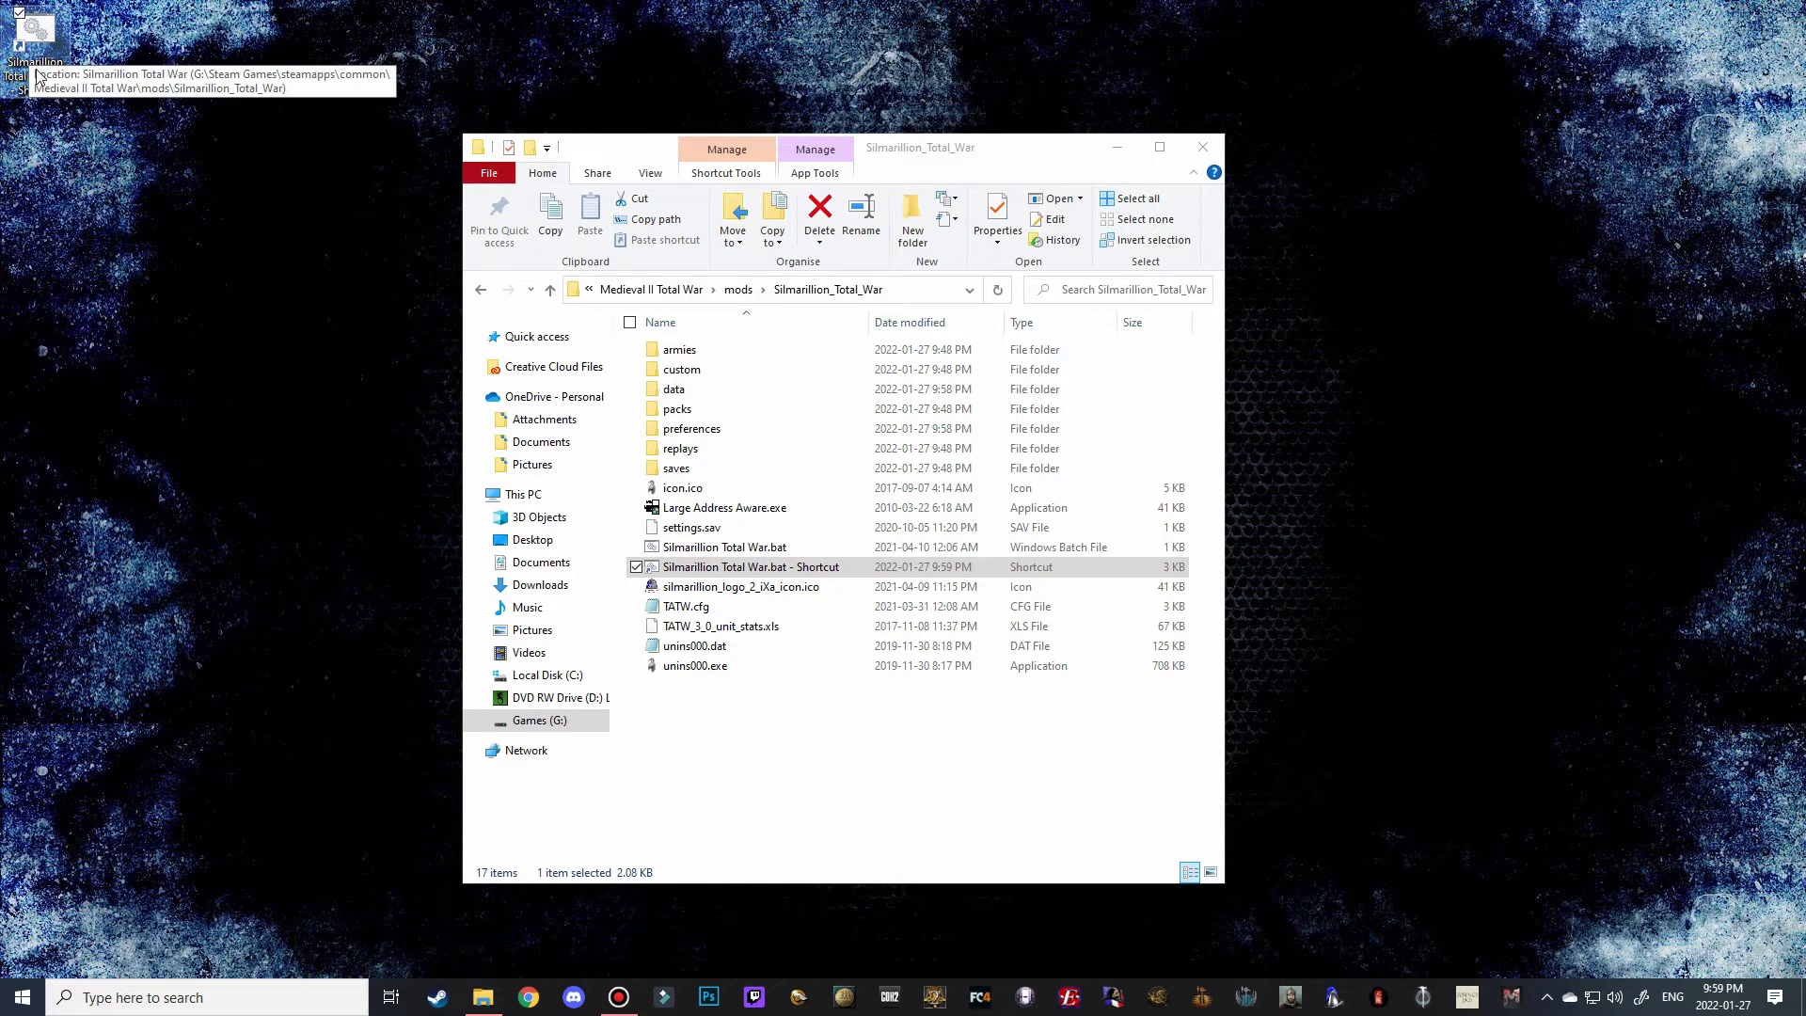
Change the desktop shortcut's icon to silmarillion_logo_2_iXa_icon.ico from the Silmarillion_Total_War folder and apply the properties.
right_click(37, 69)
click(94, 488)
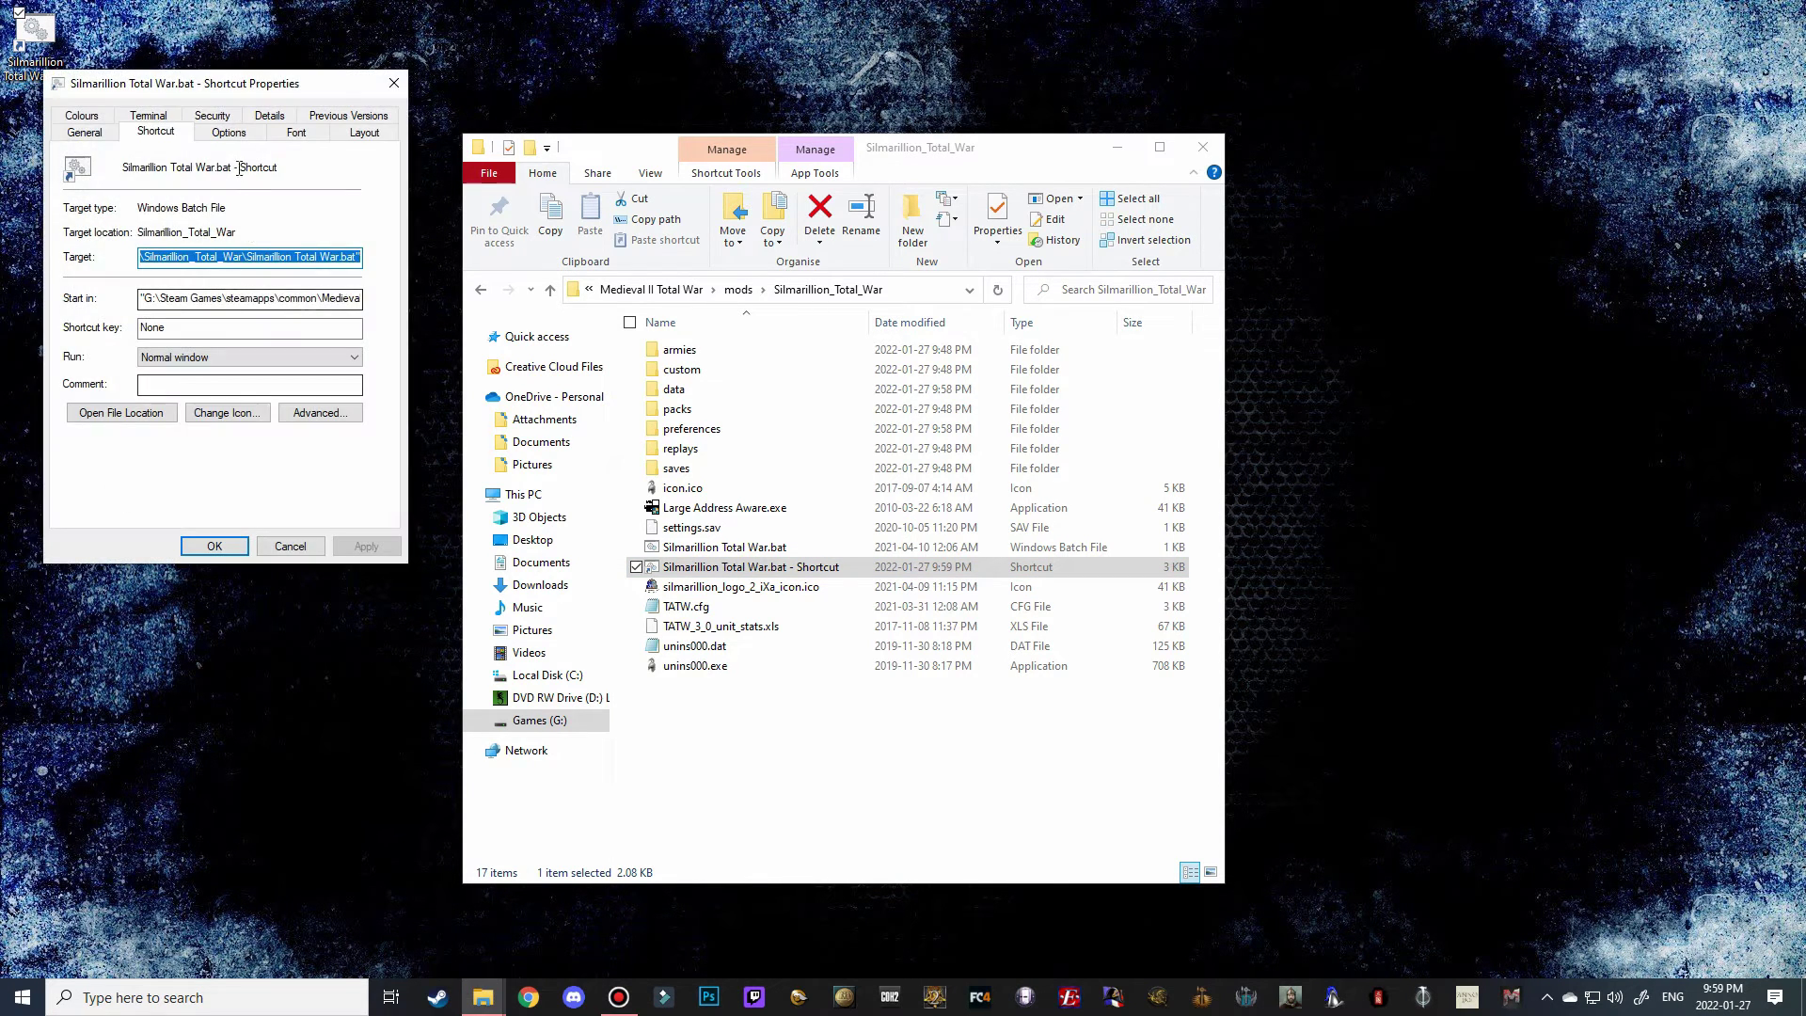
click(229, 415)
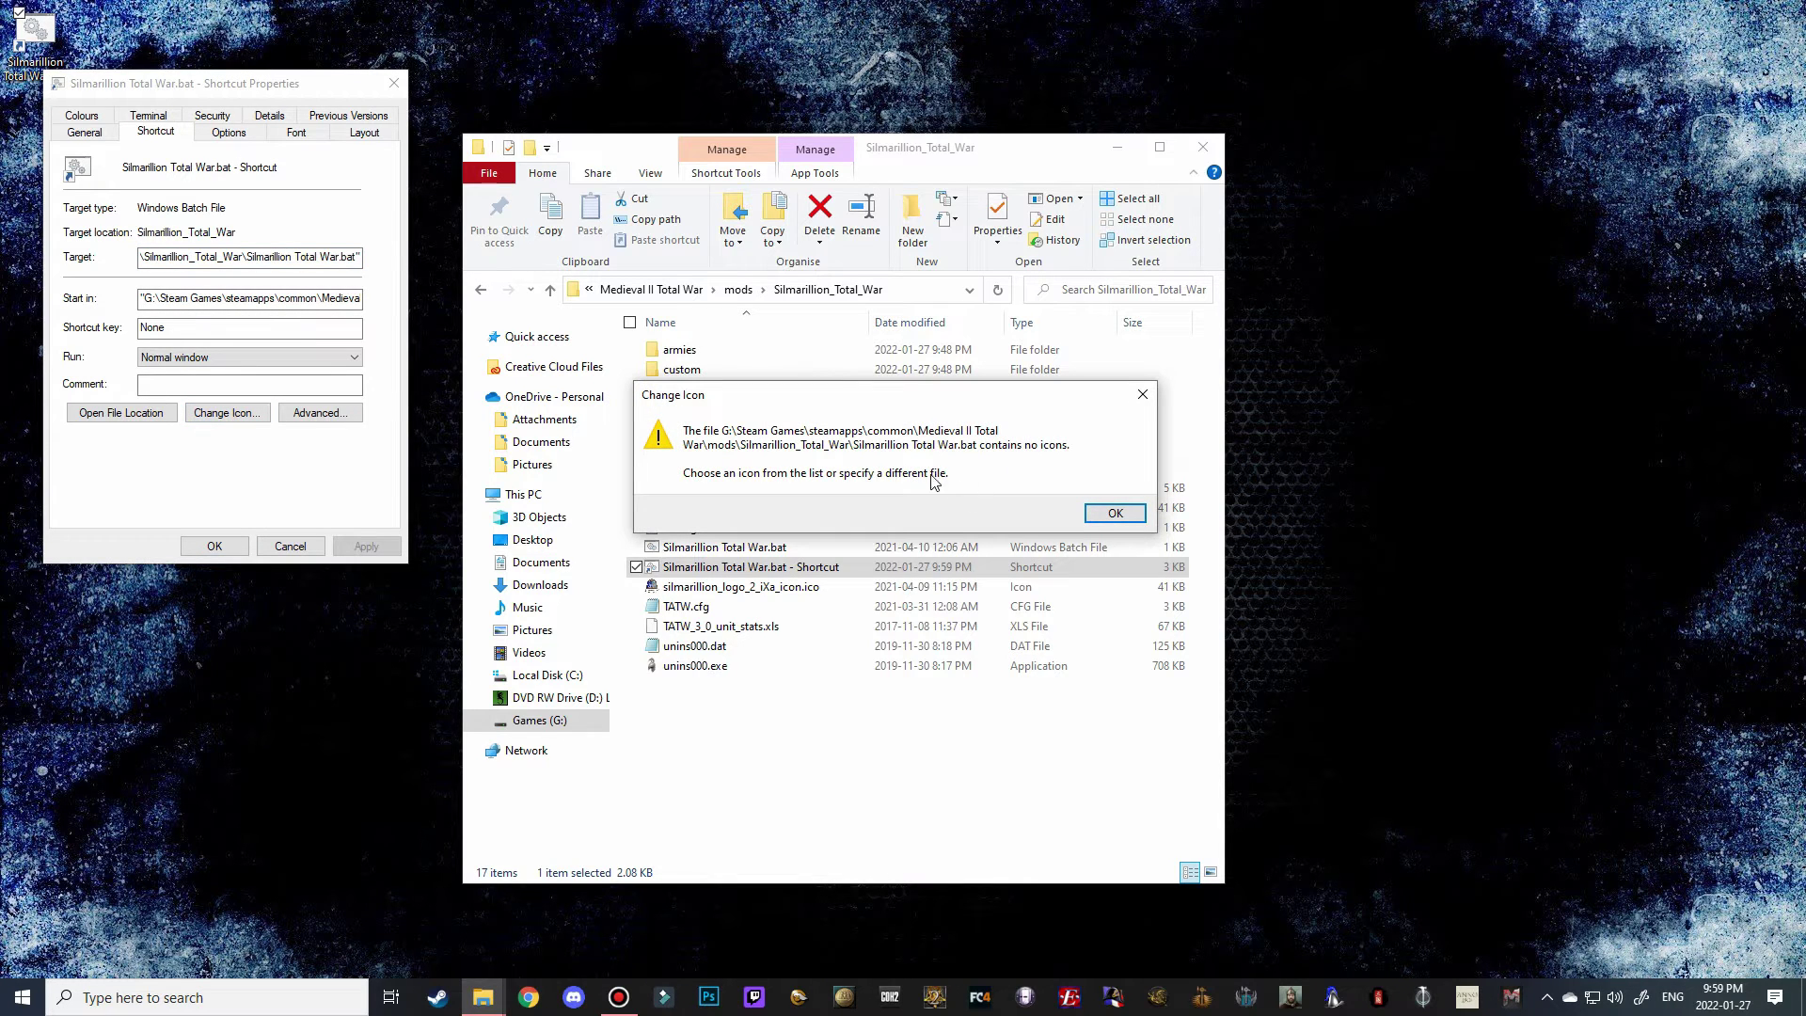
click(1115, 514)
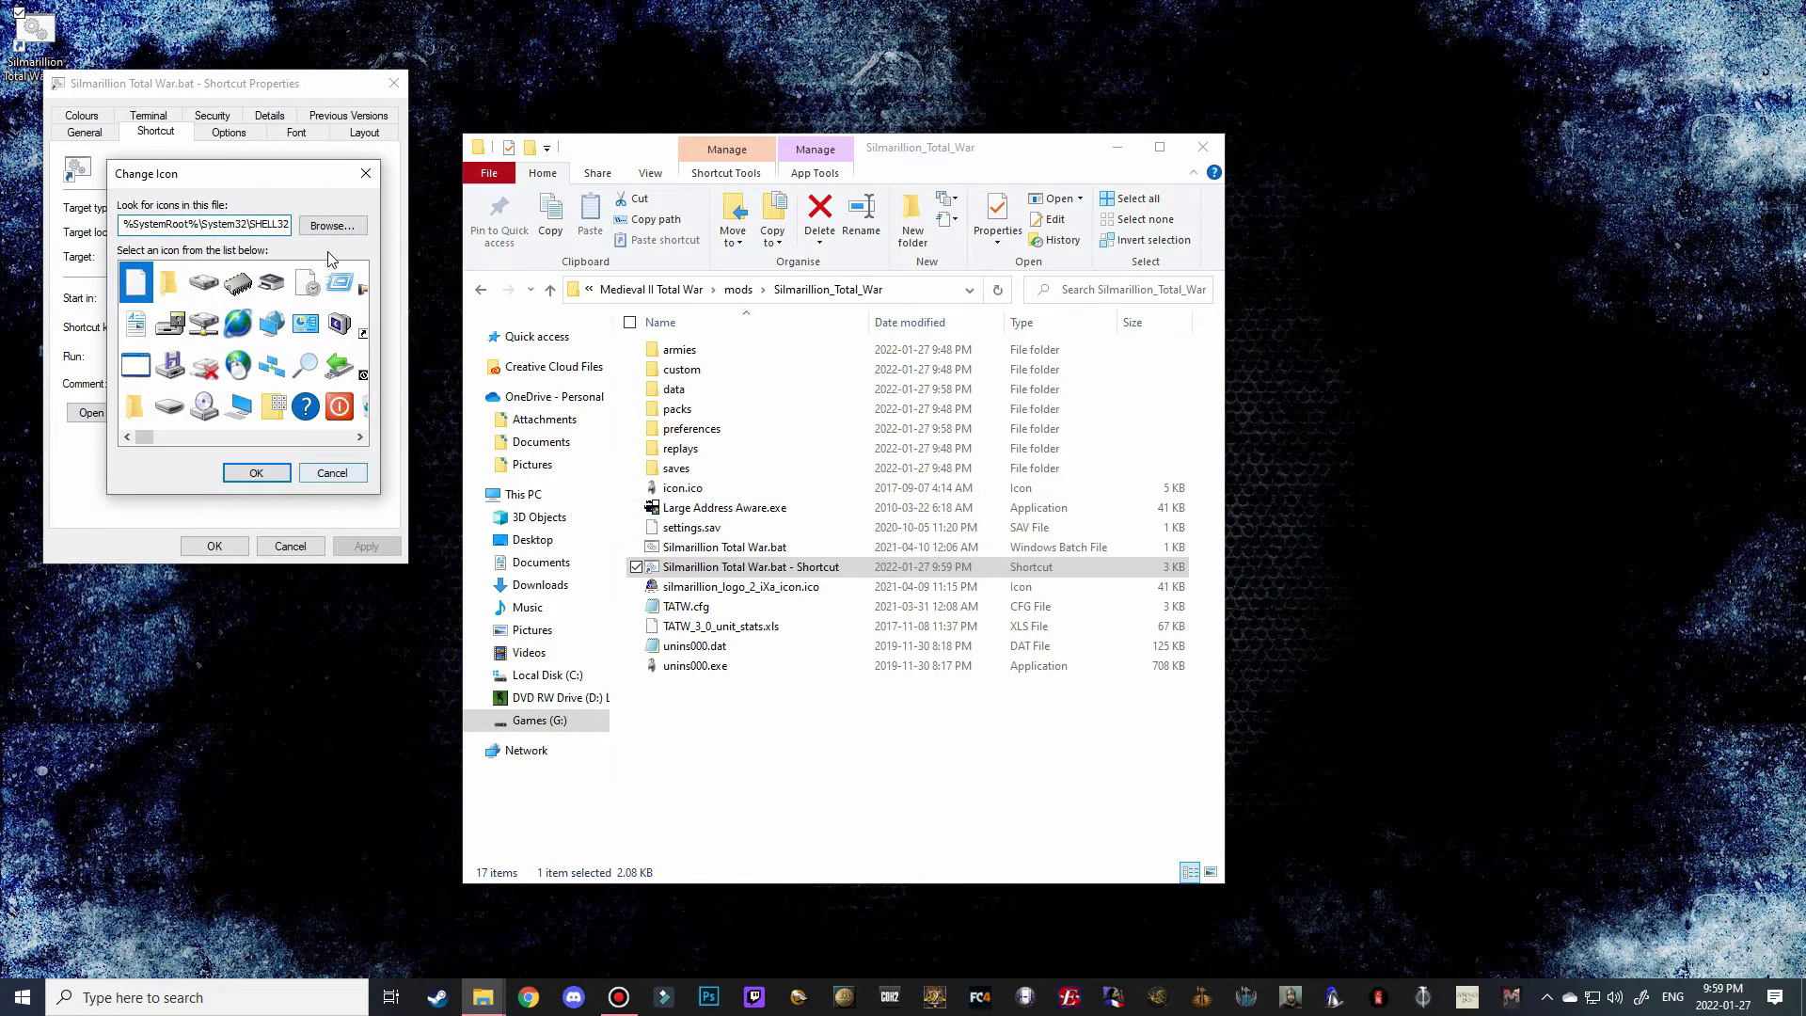
key(Return)
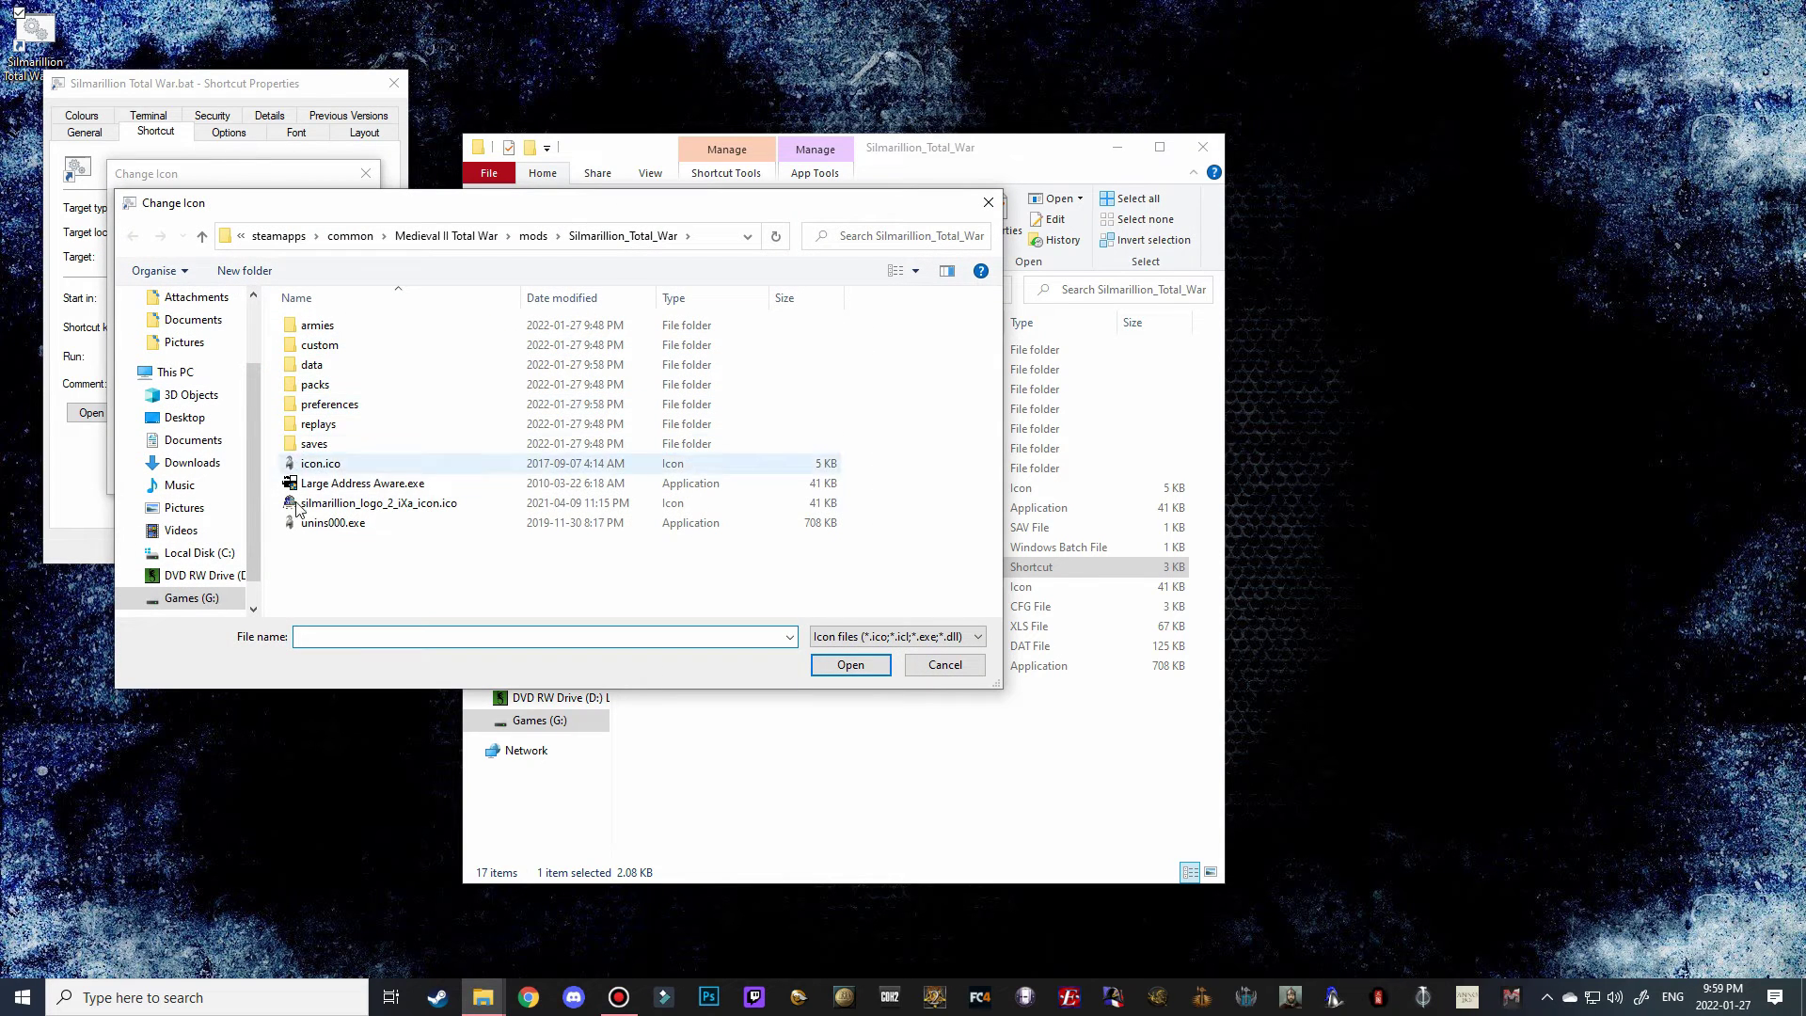
click(336, 505)
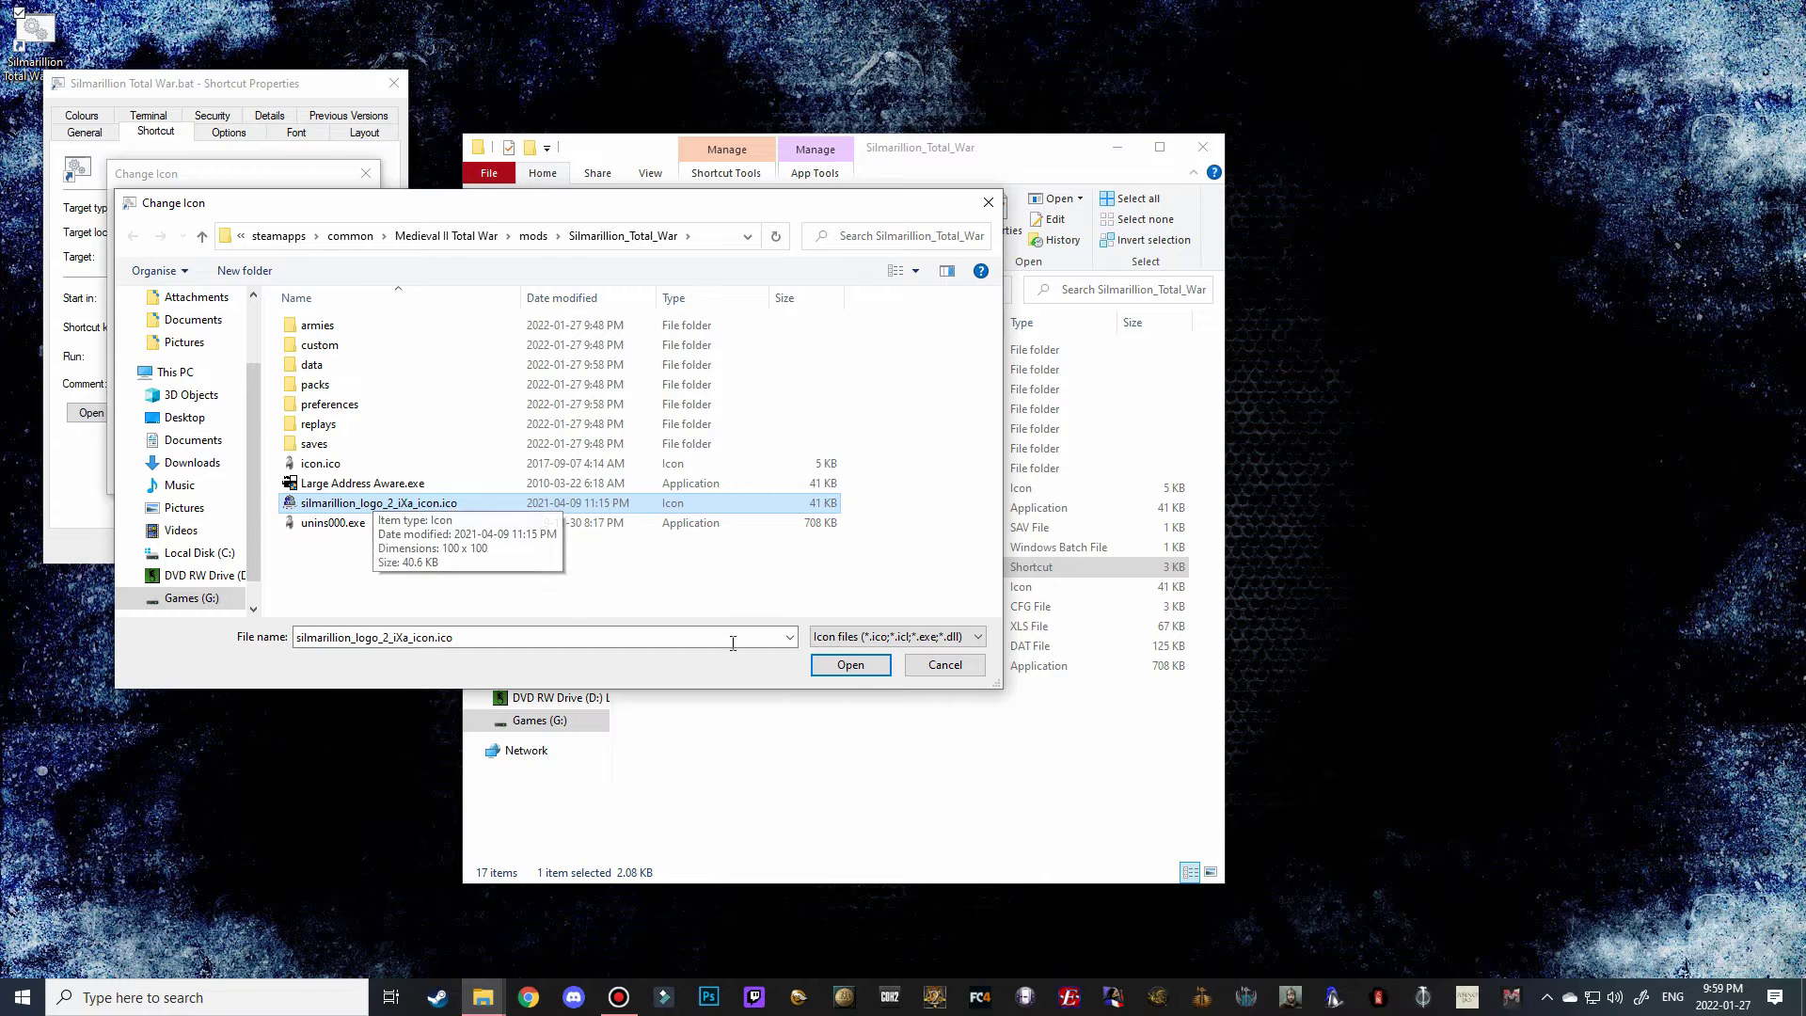
click(858, 667)
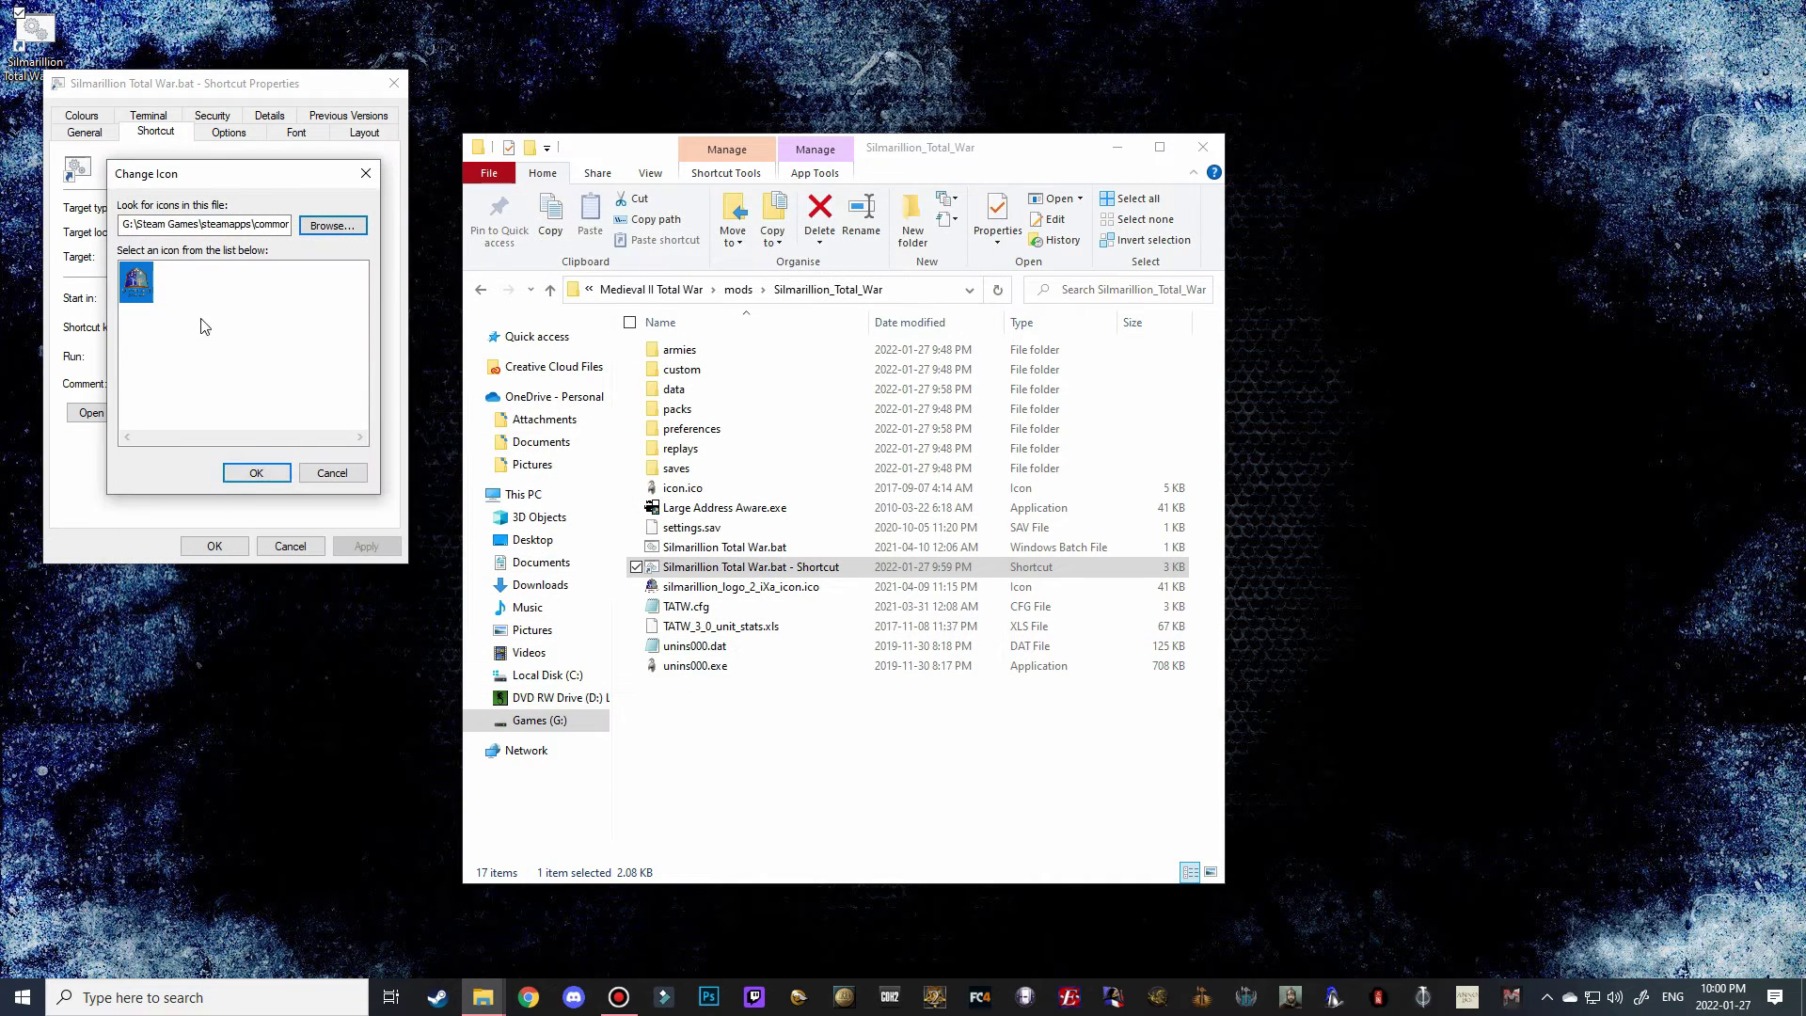
click(255, 473)
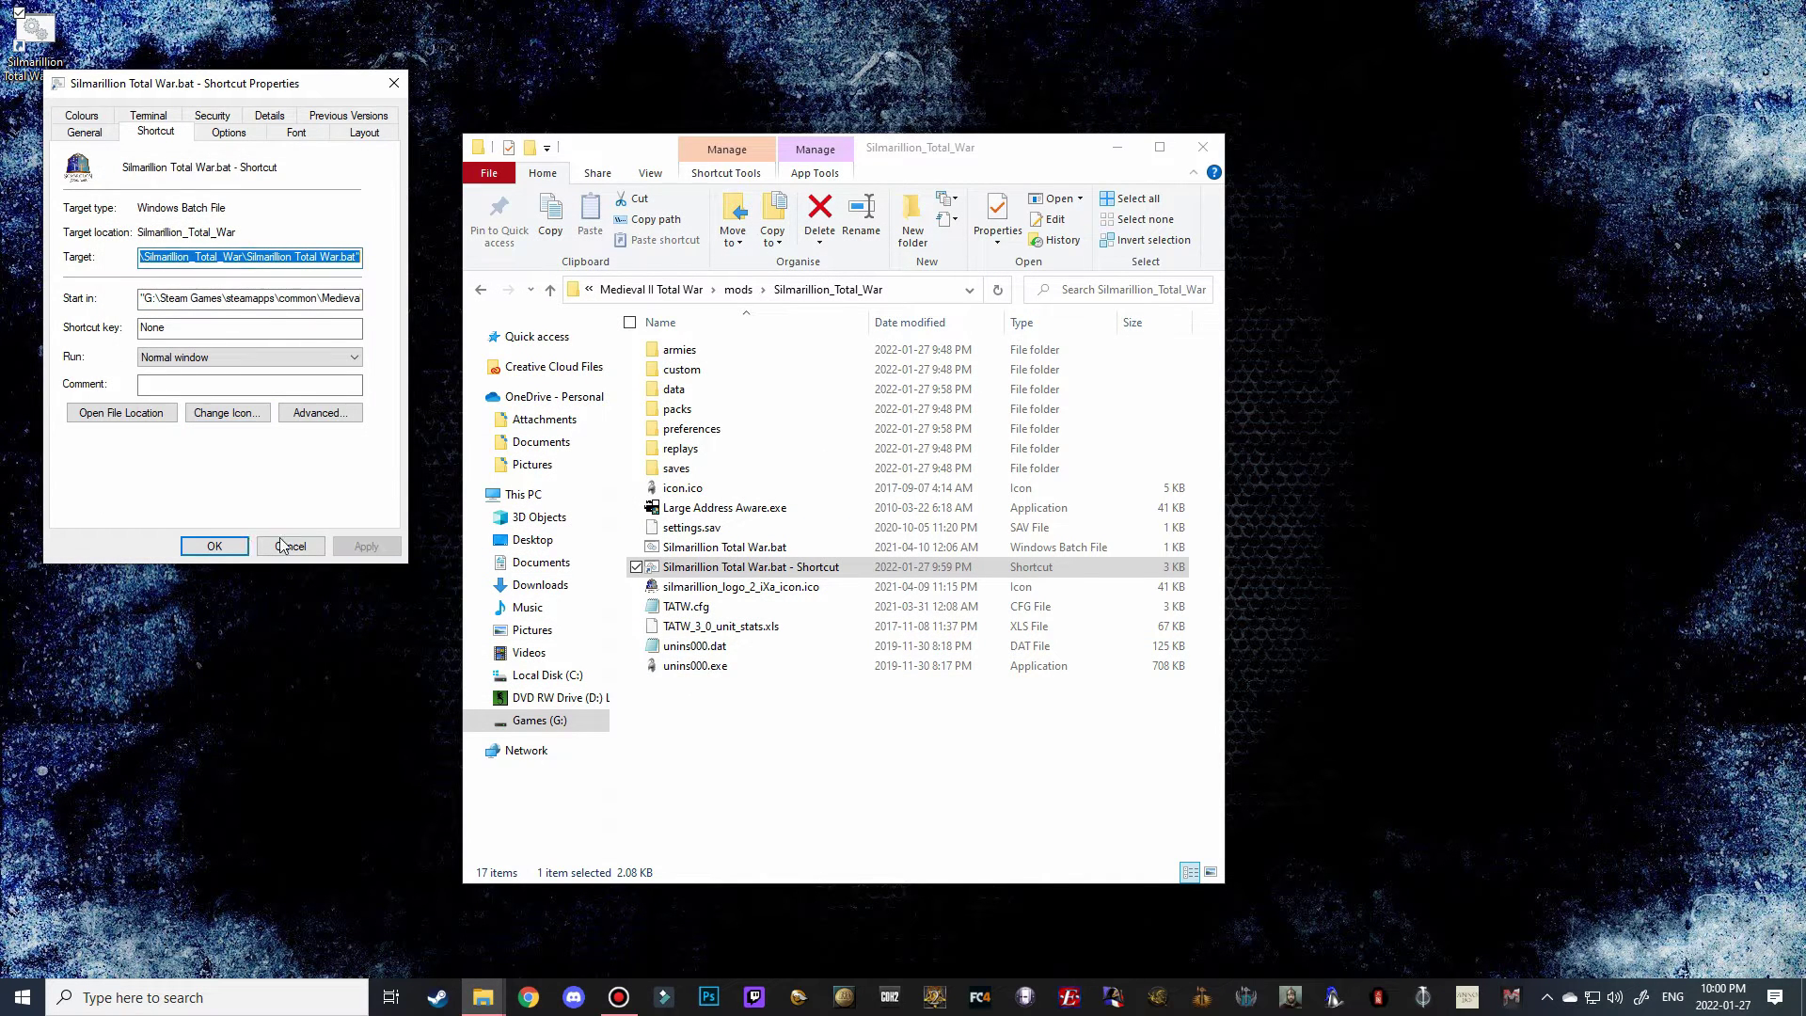
click(214, 546)
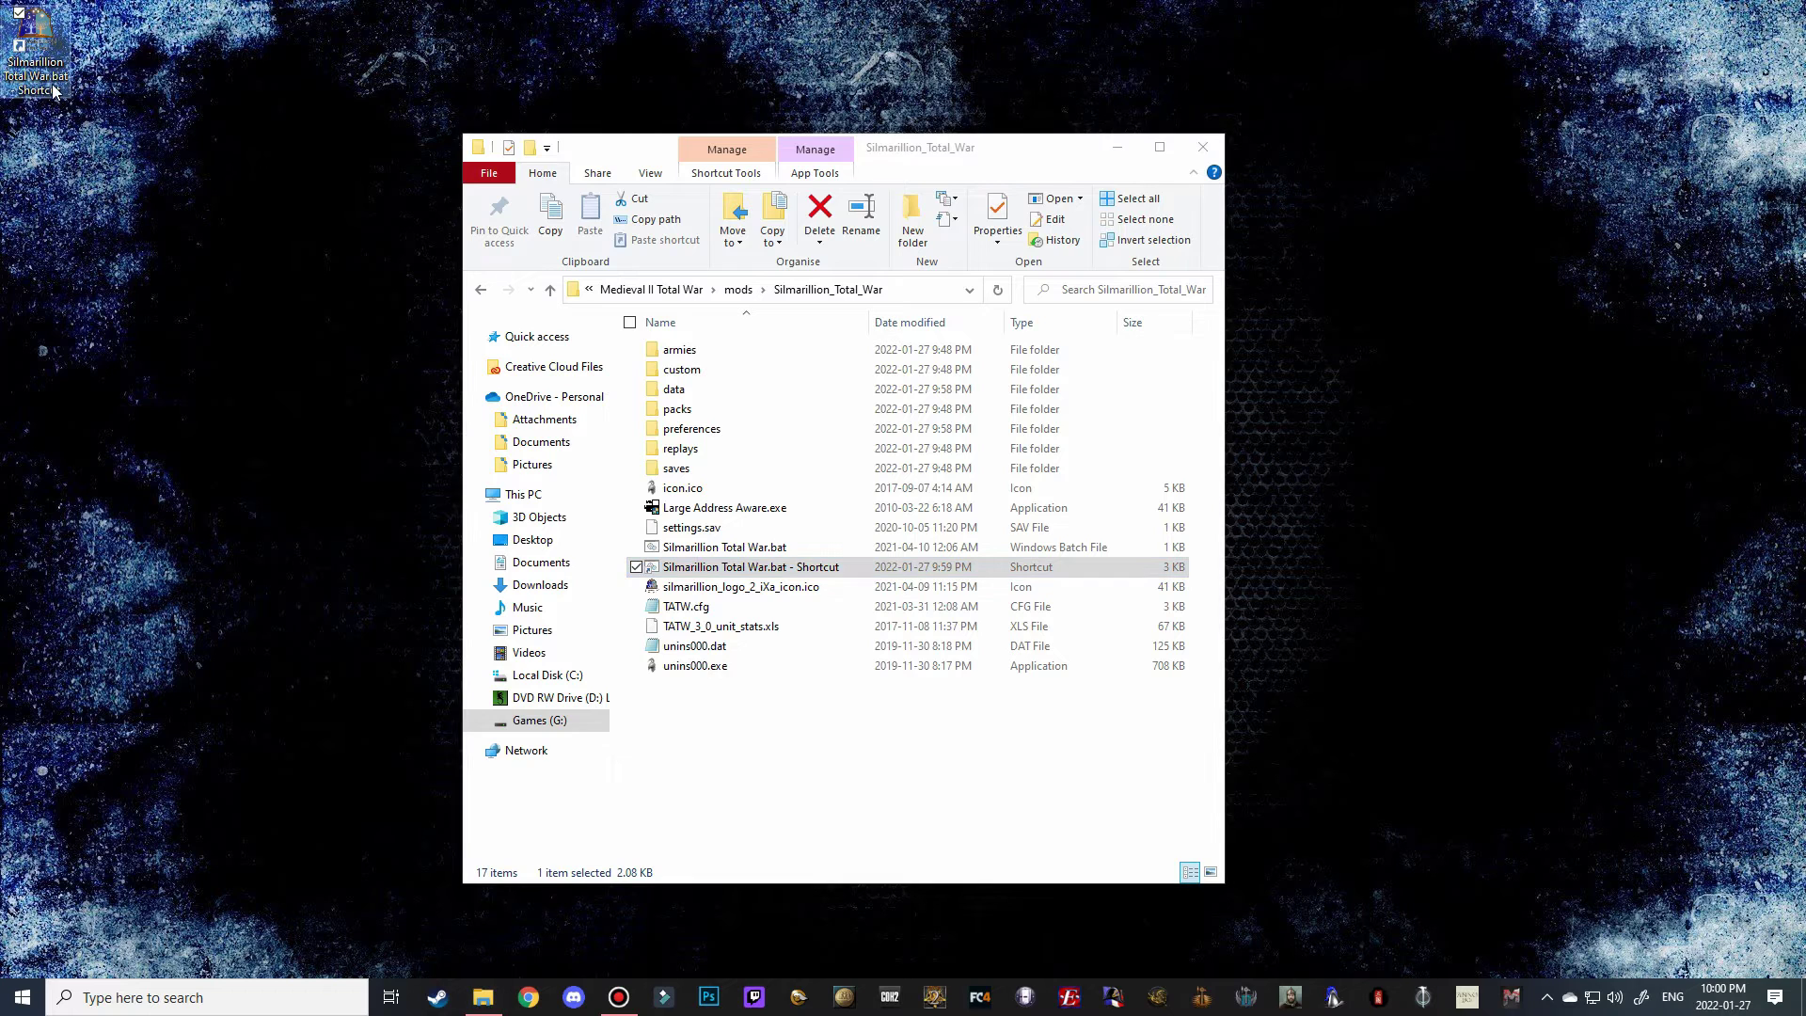
Rename the desktop shortcut to Silmarillion Total War.
click(51, 80)
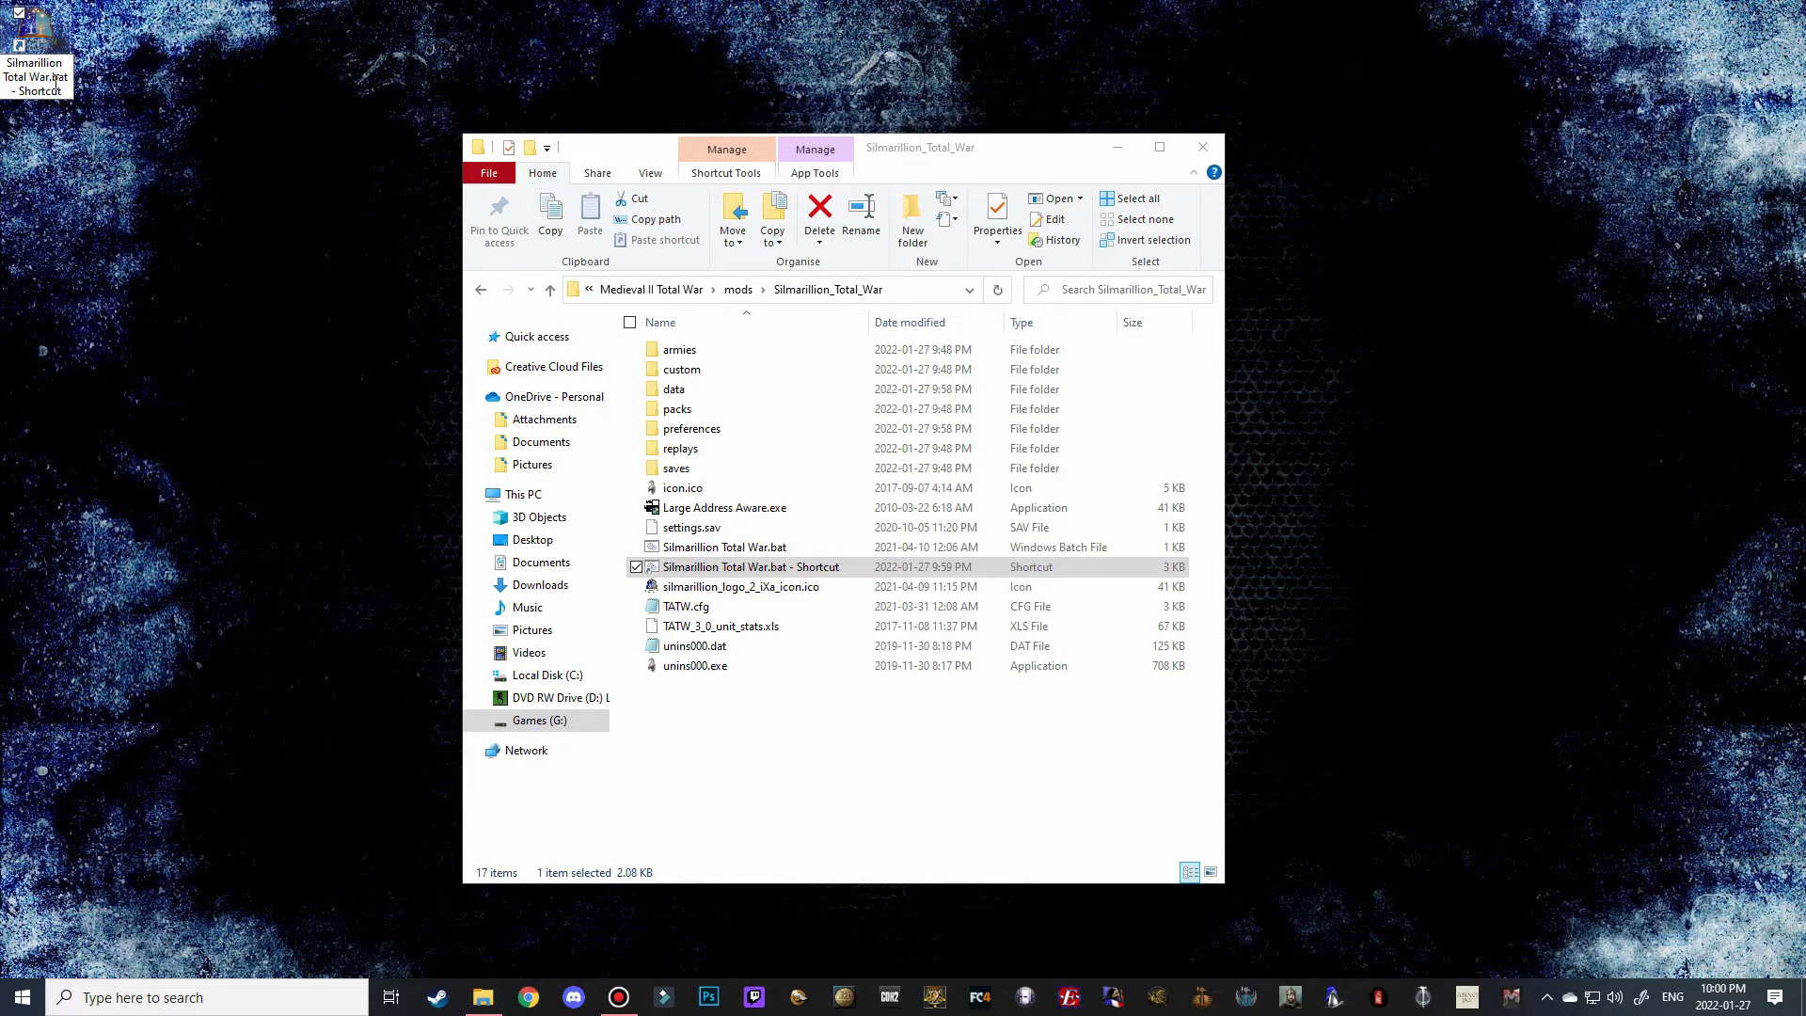
drag(54, 83, 66, 92)
key(Delete)
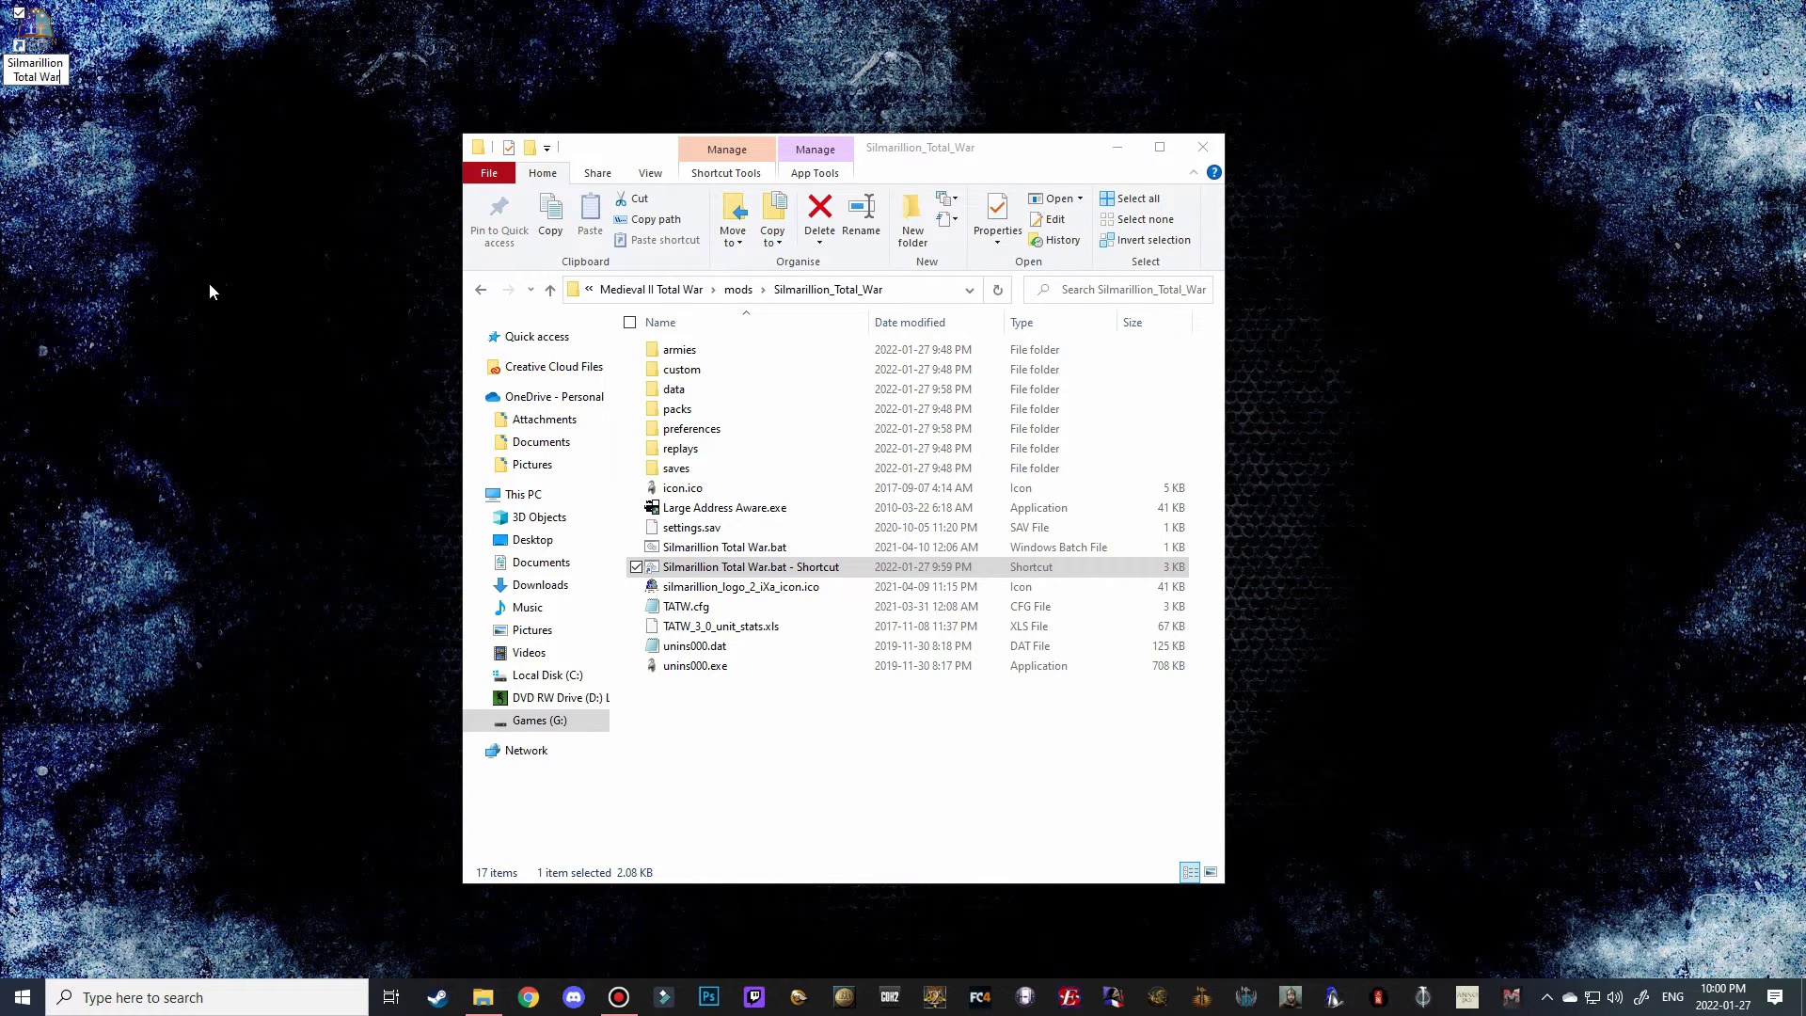
key(Return)
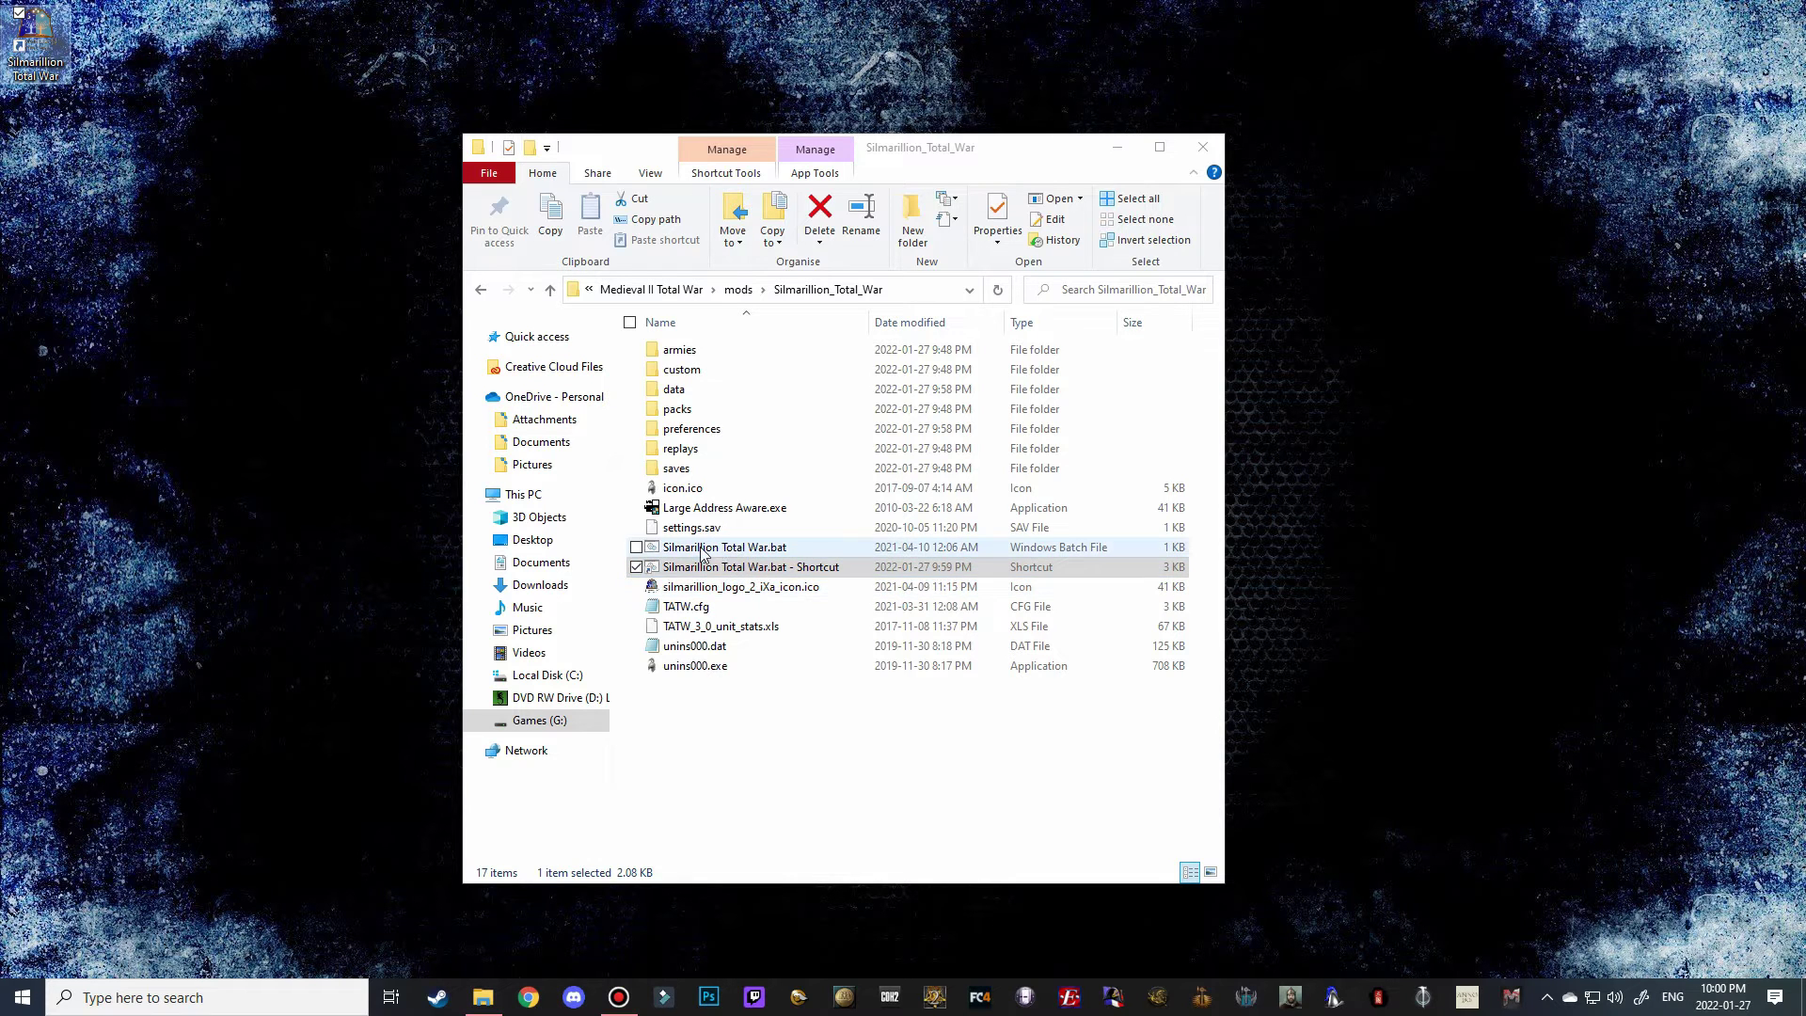
Delete the leftover Silmarillion Total War.bat - Shortcut from the mod folder and close the folder window.
click(729, 568)
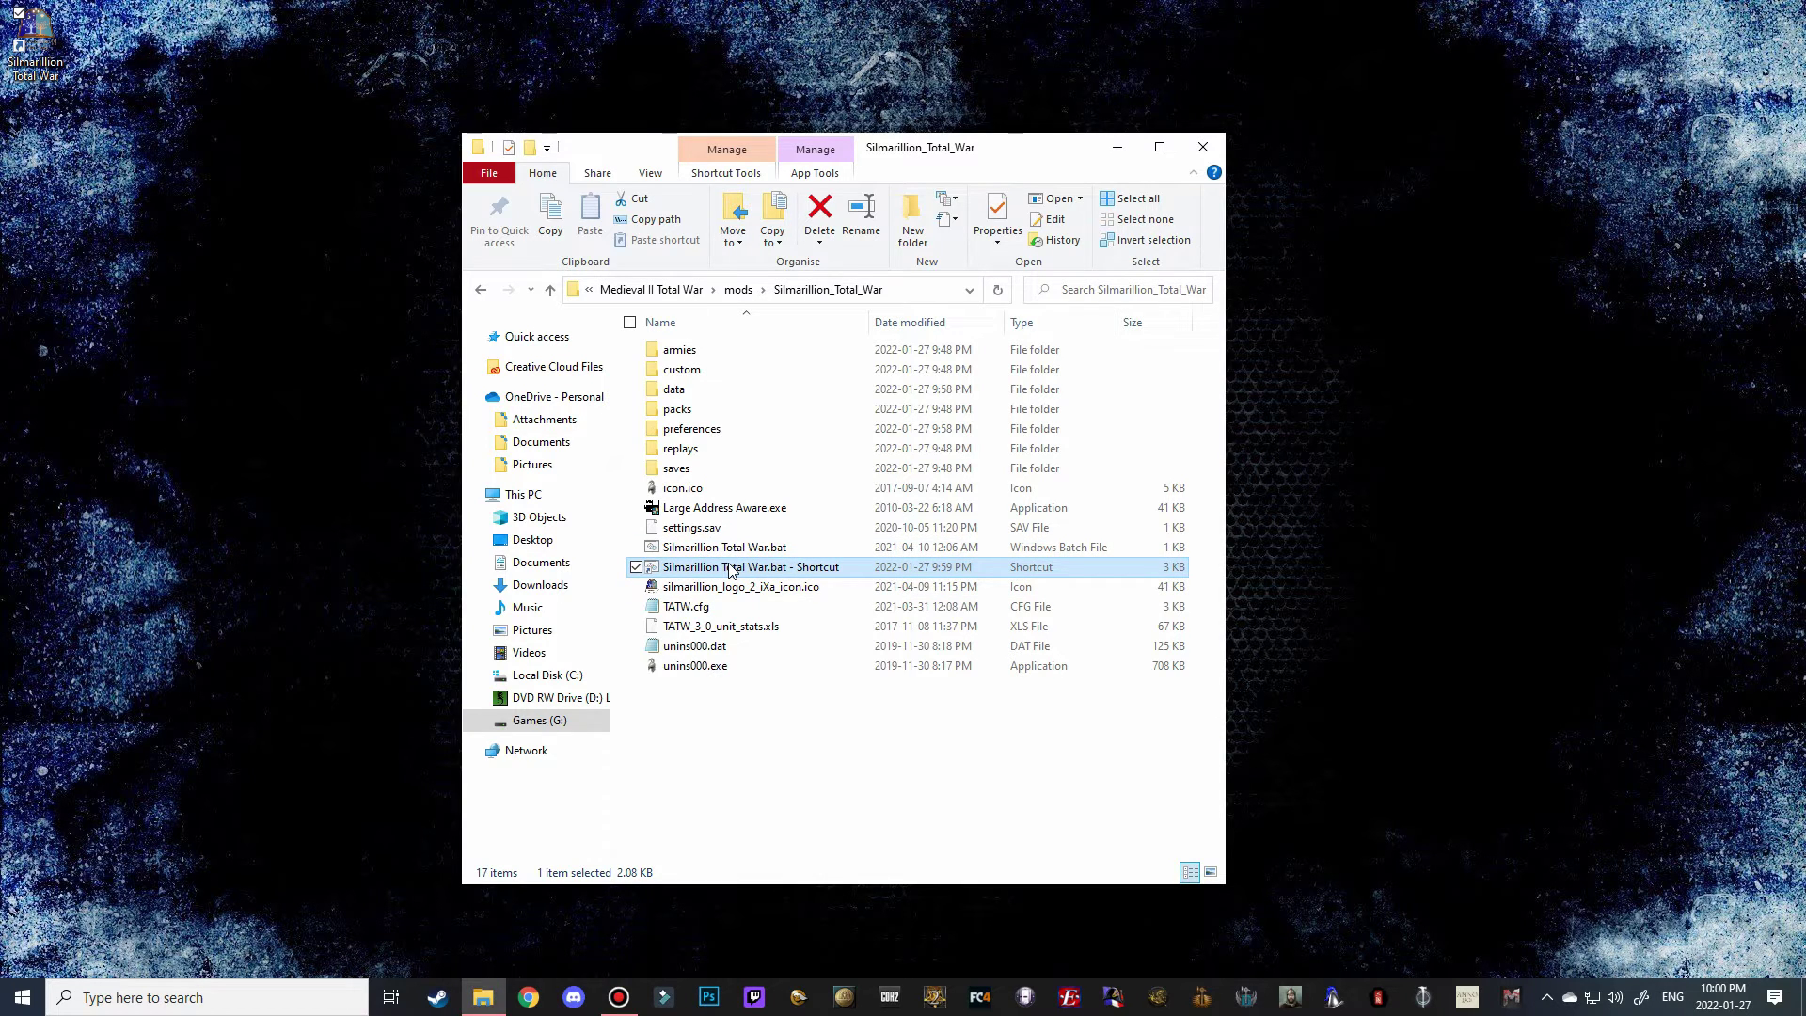
key(Delete)
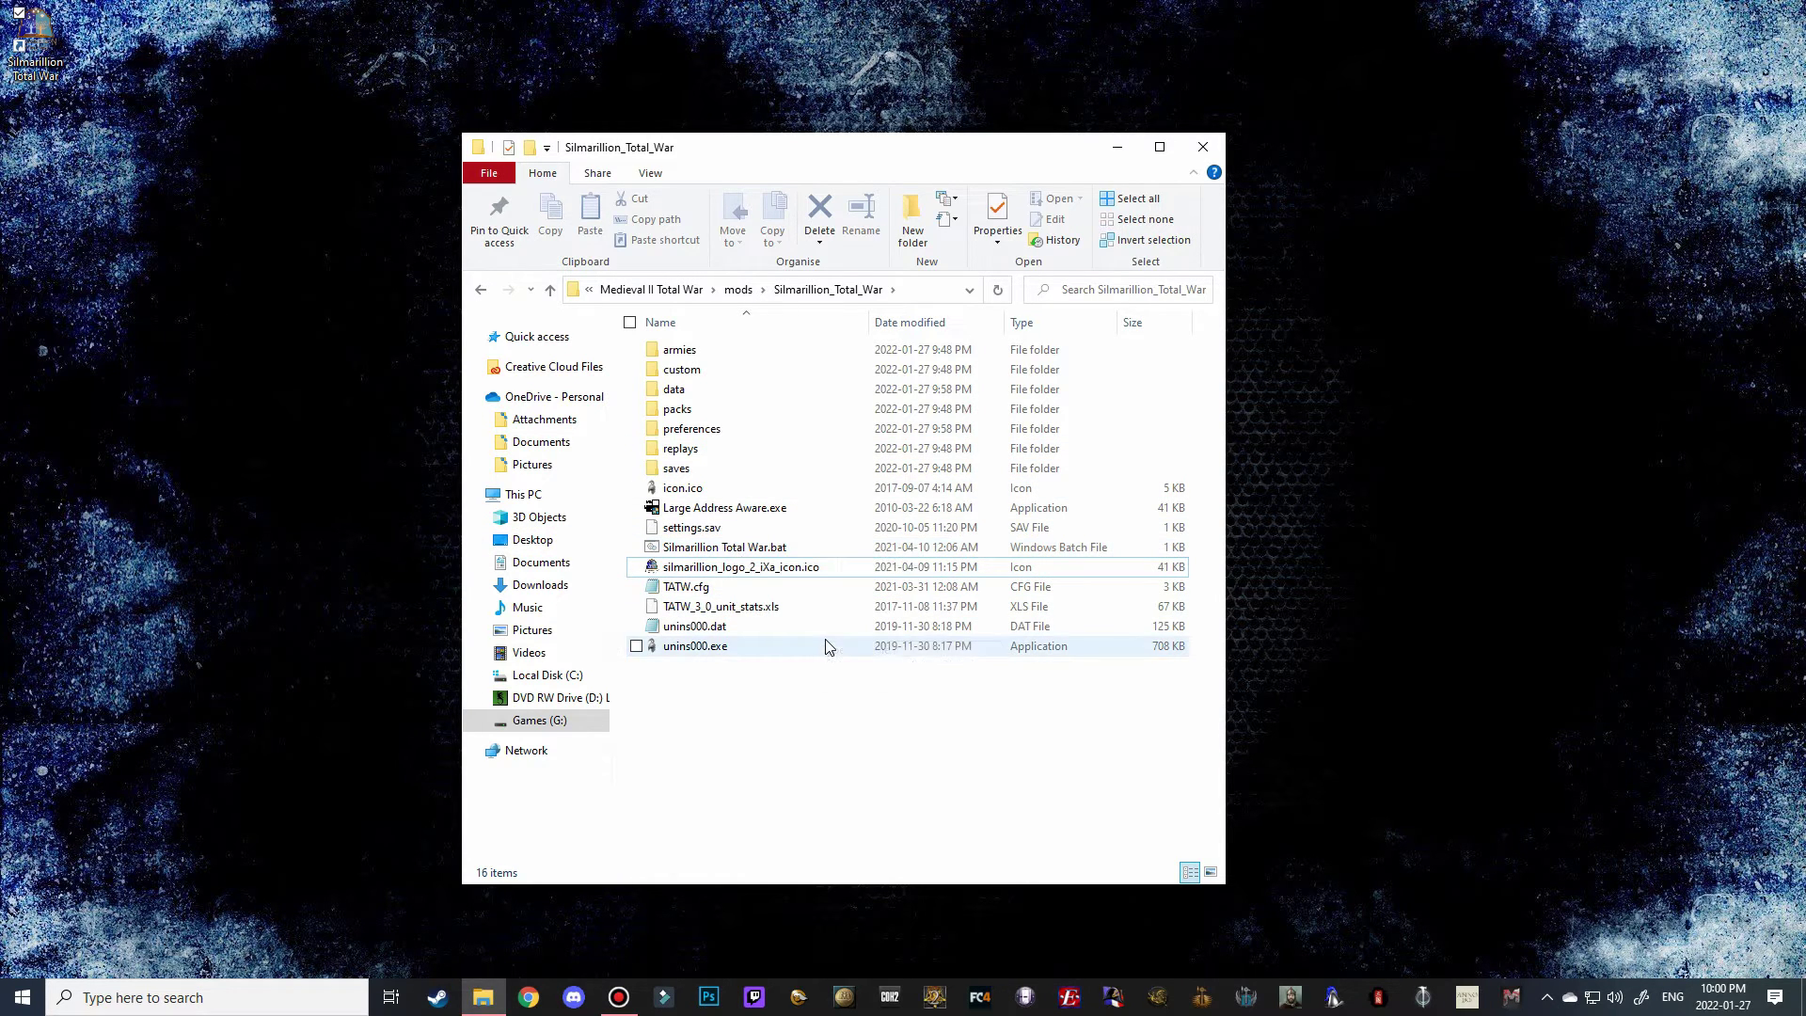
click(1203, 149)
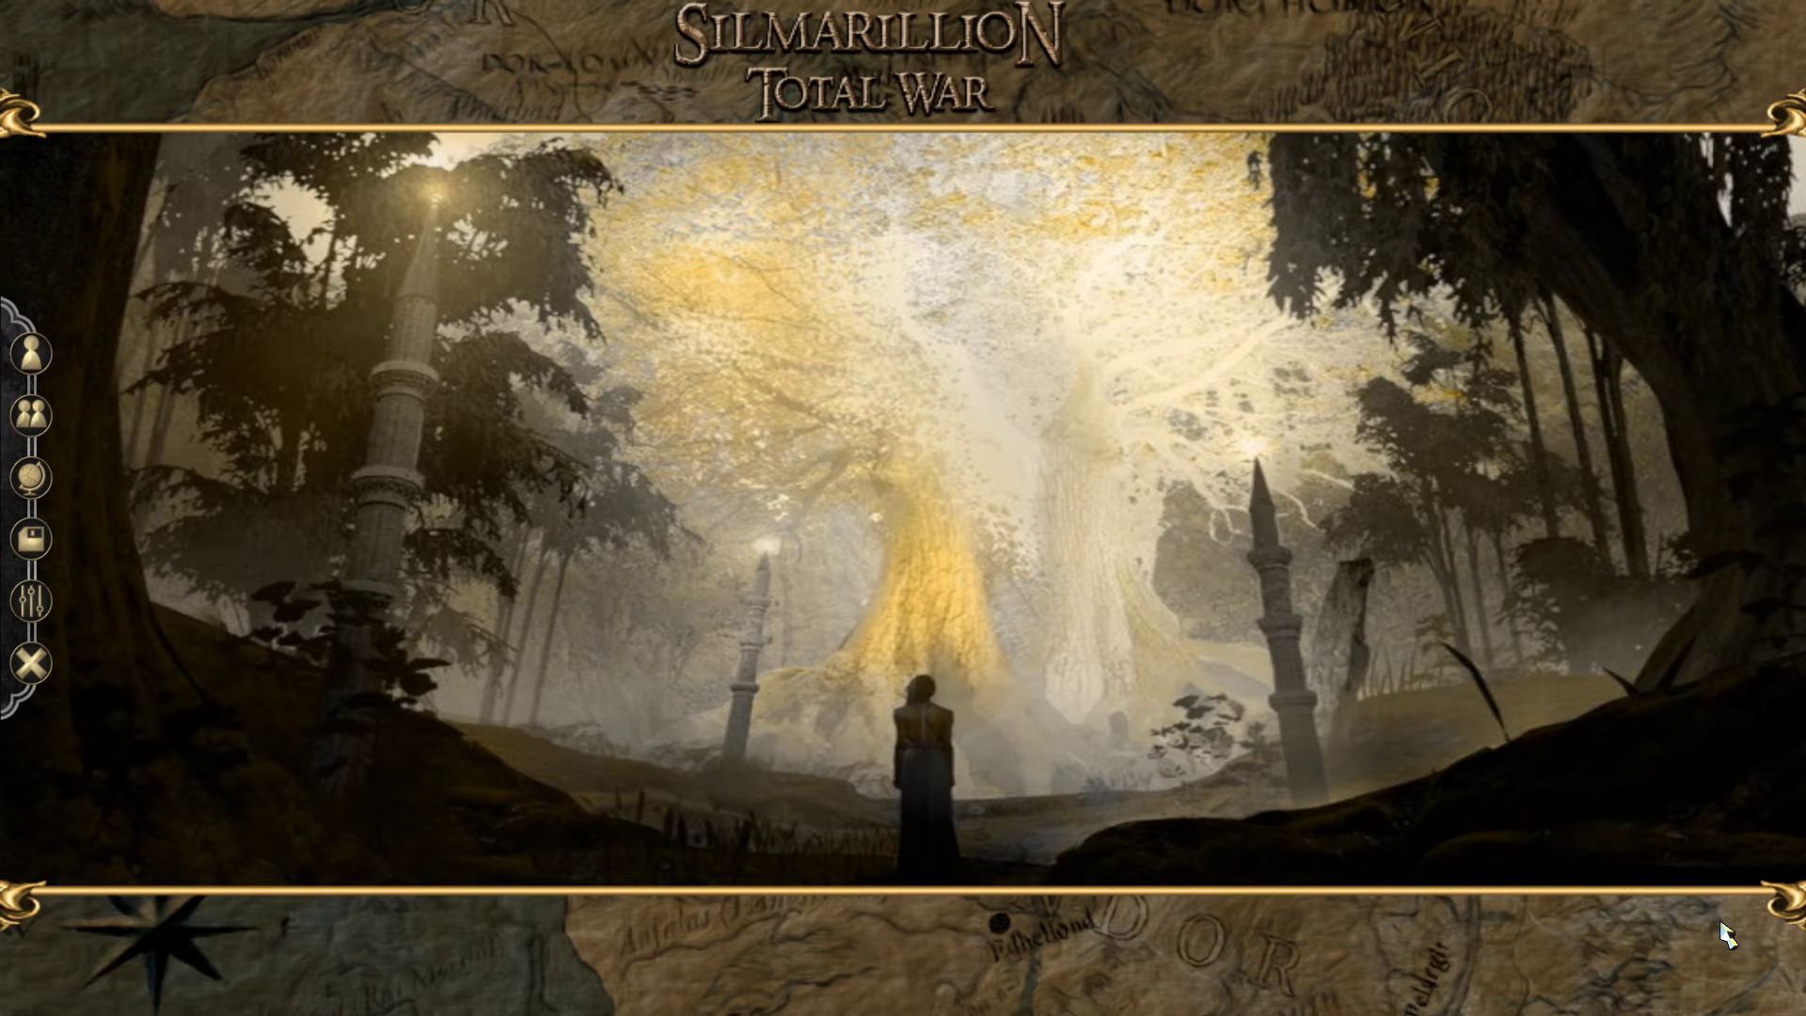
Create a single-player custom battle on the Altar of Melkor map and proceed to the army setup.
click(36, 367)
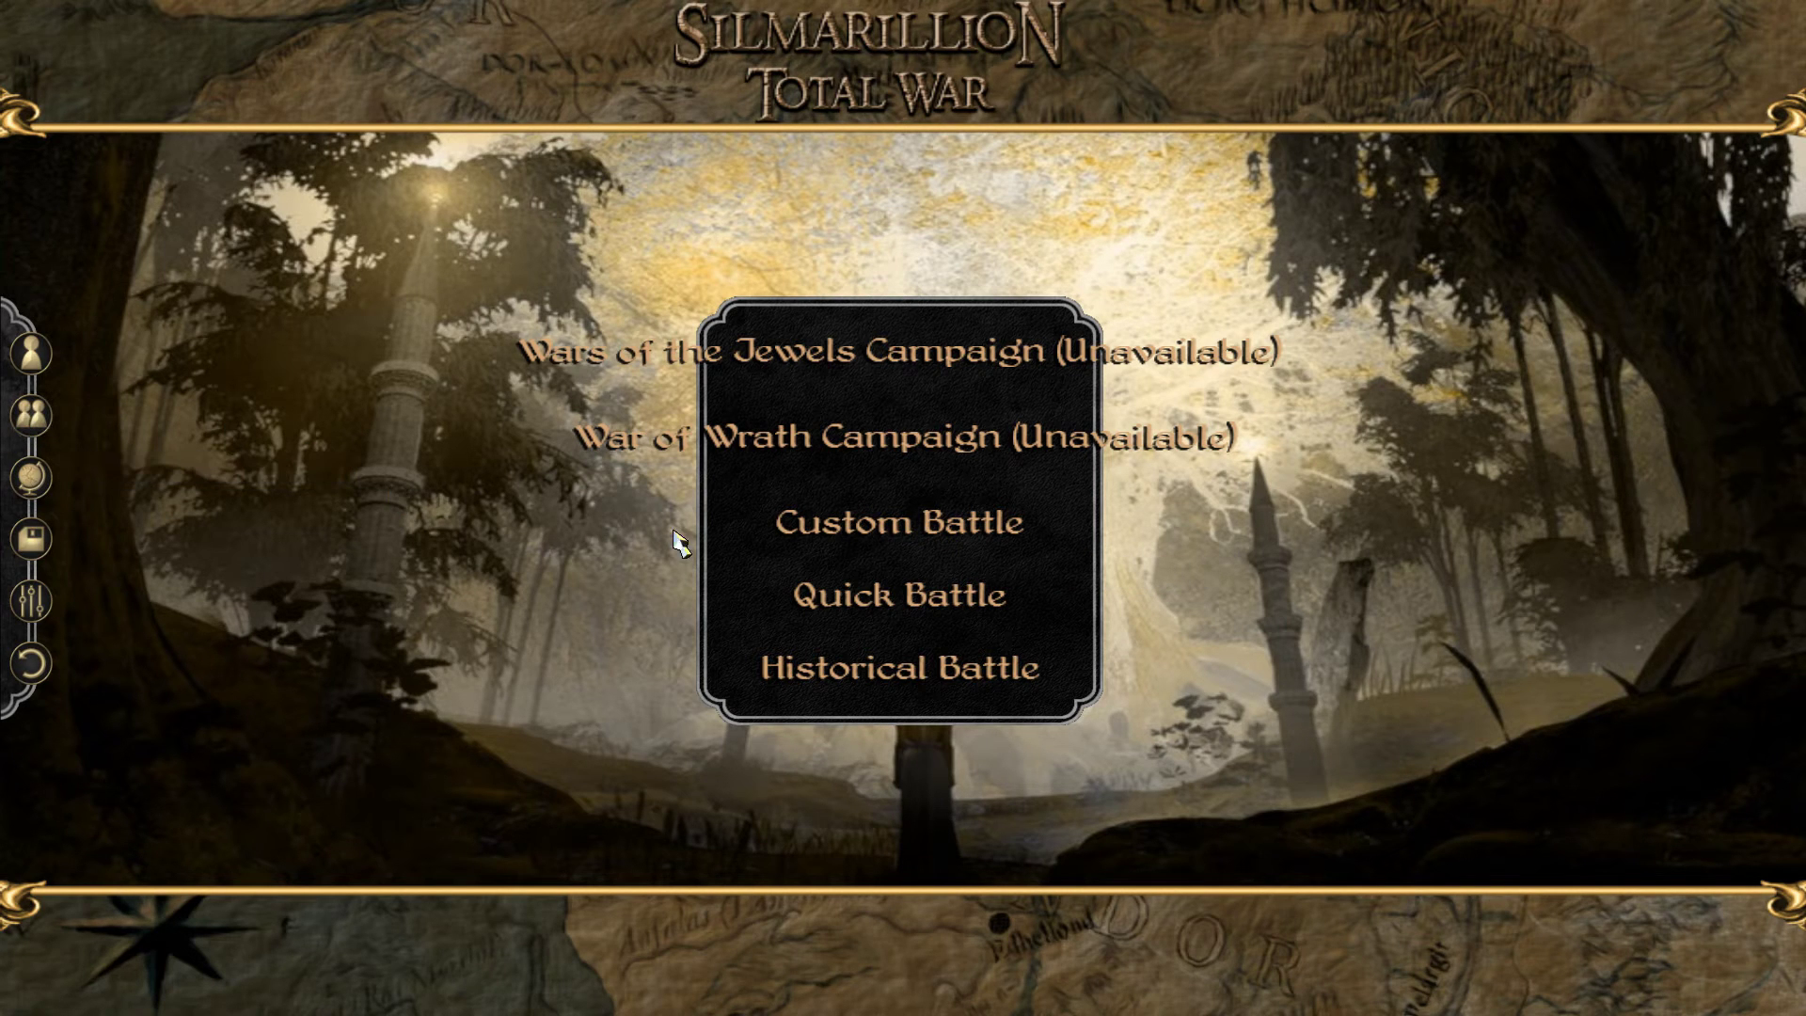
click(847, 528)
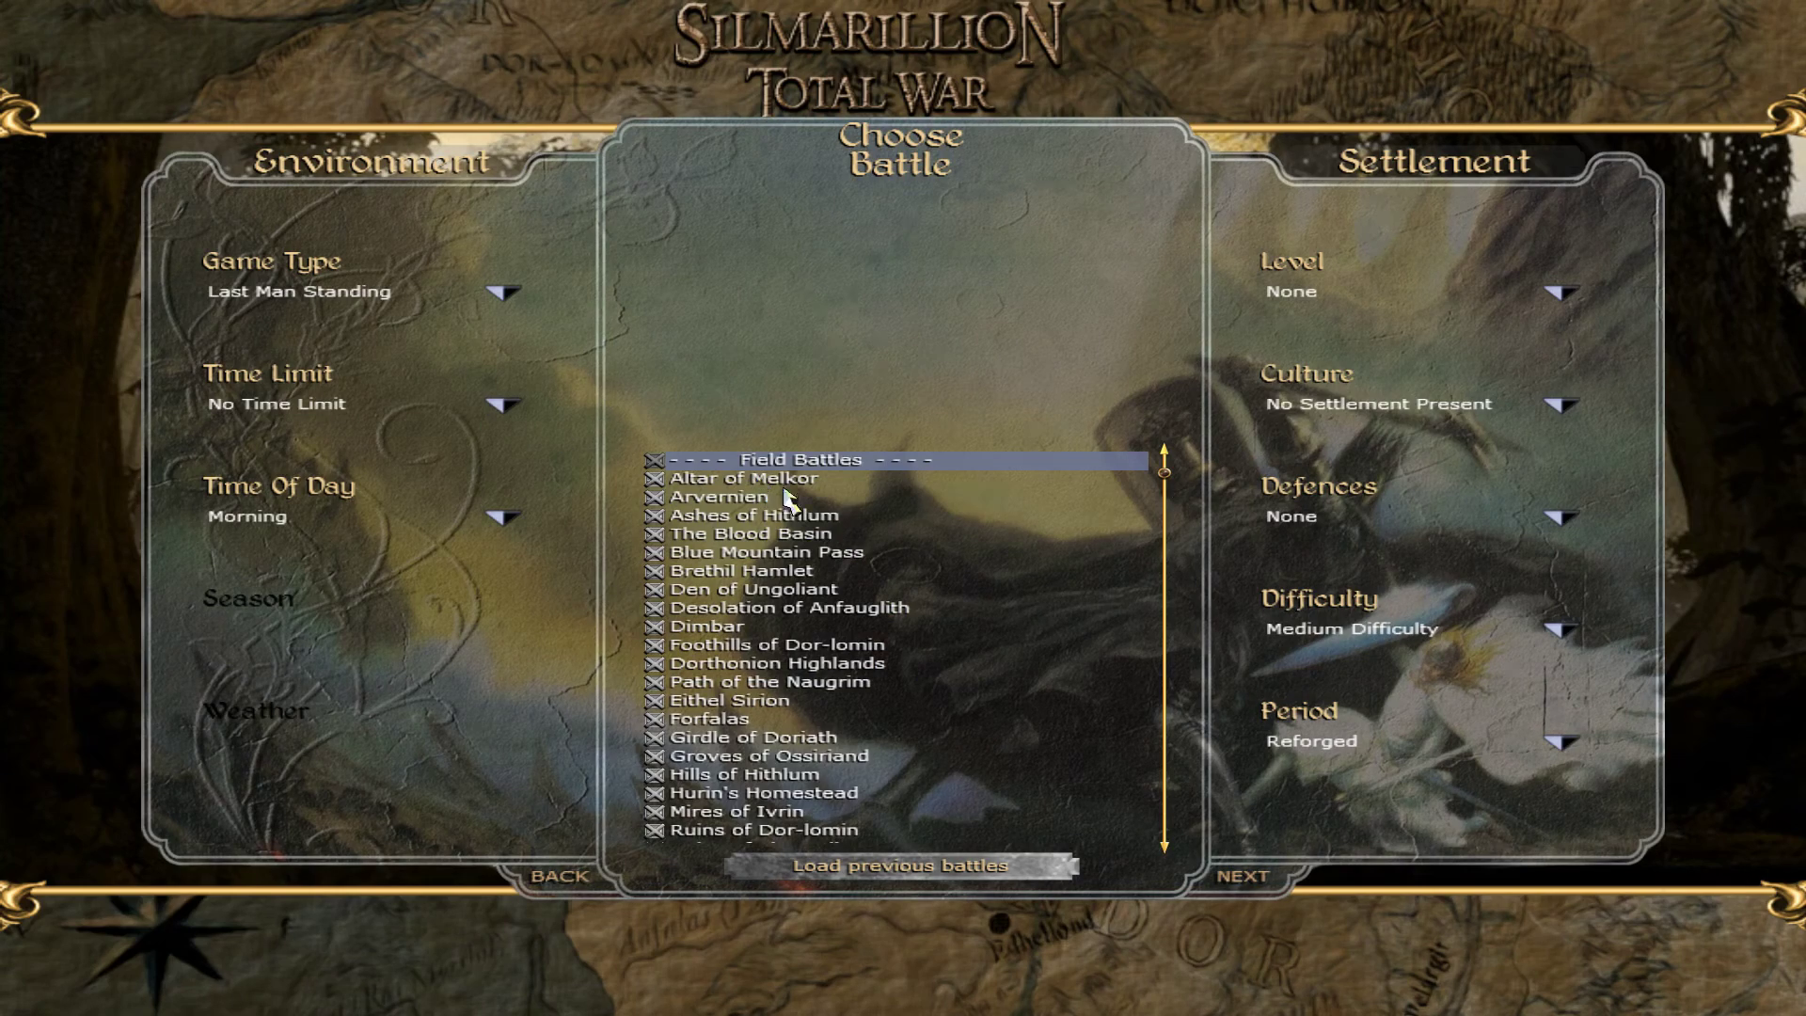
click(1258, 882)
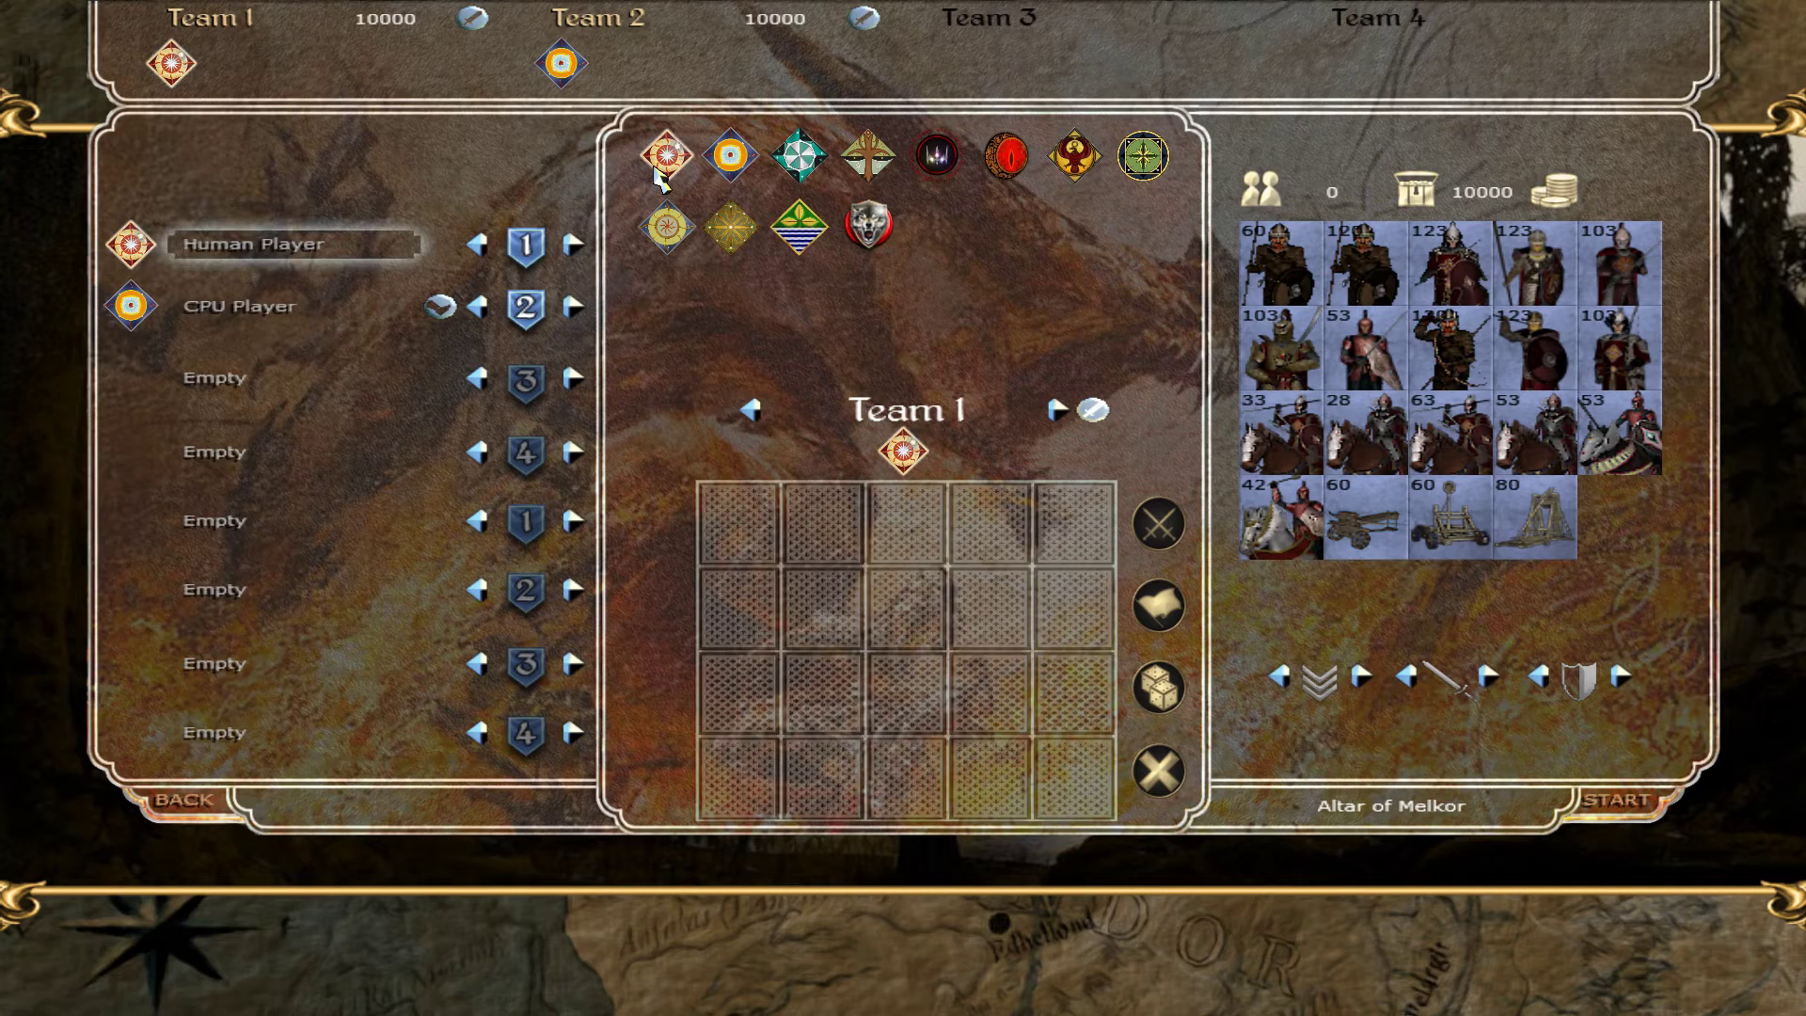
Assign The Hidden City of Gondolin to Team 1 and the black crown-emblem faction to Team 2, with 100000 funds each.
click(663, 223)
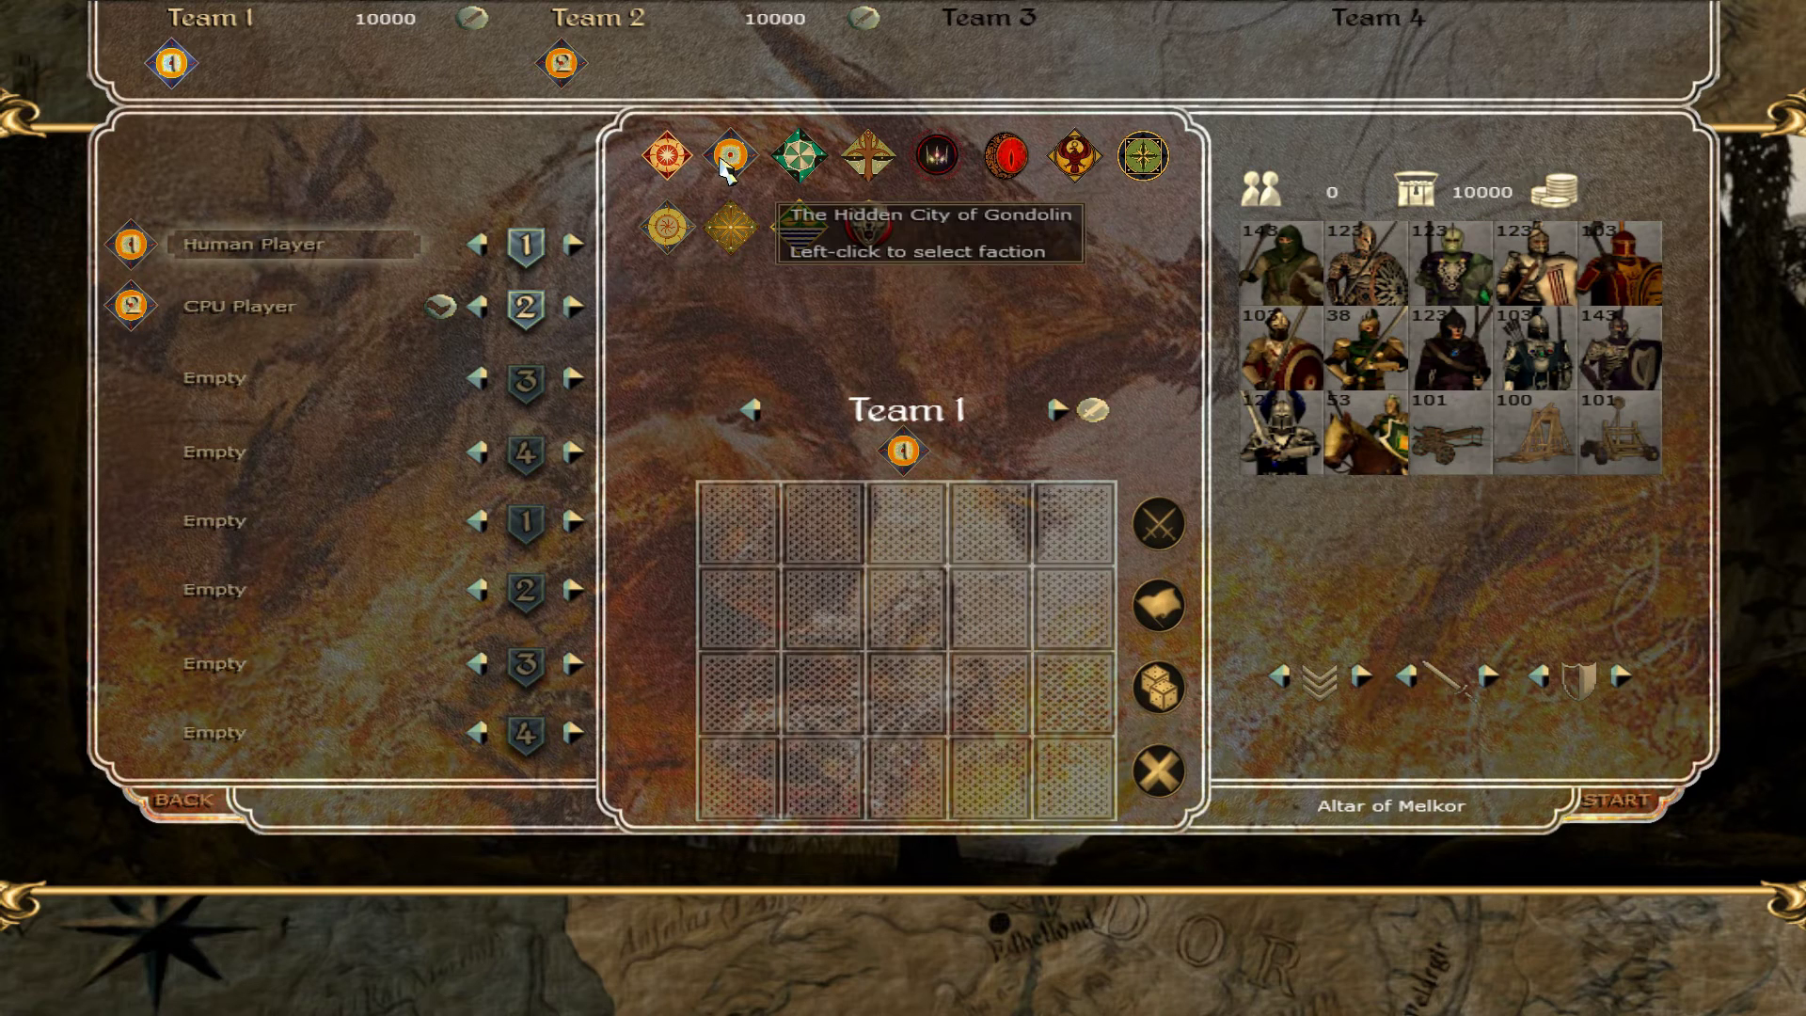
click(165, 308)
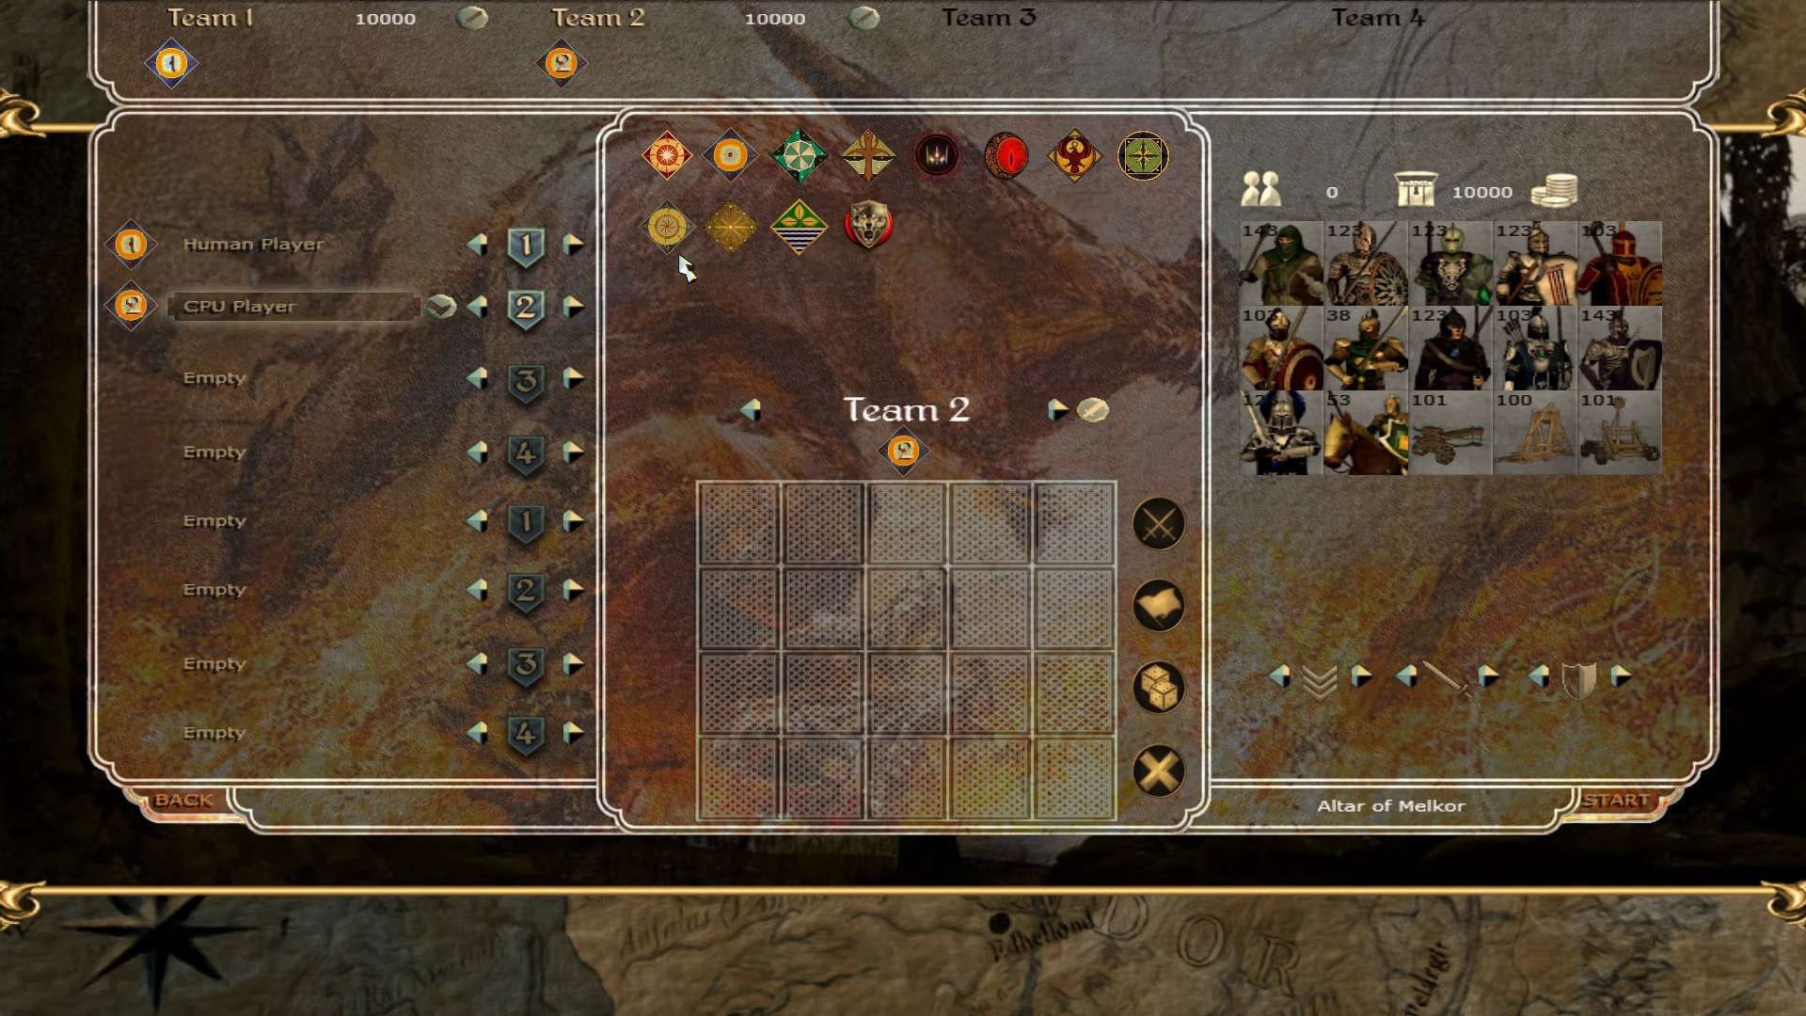
click(938, 158)
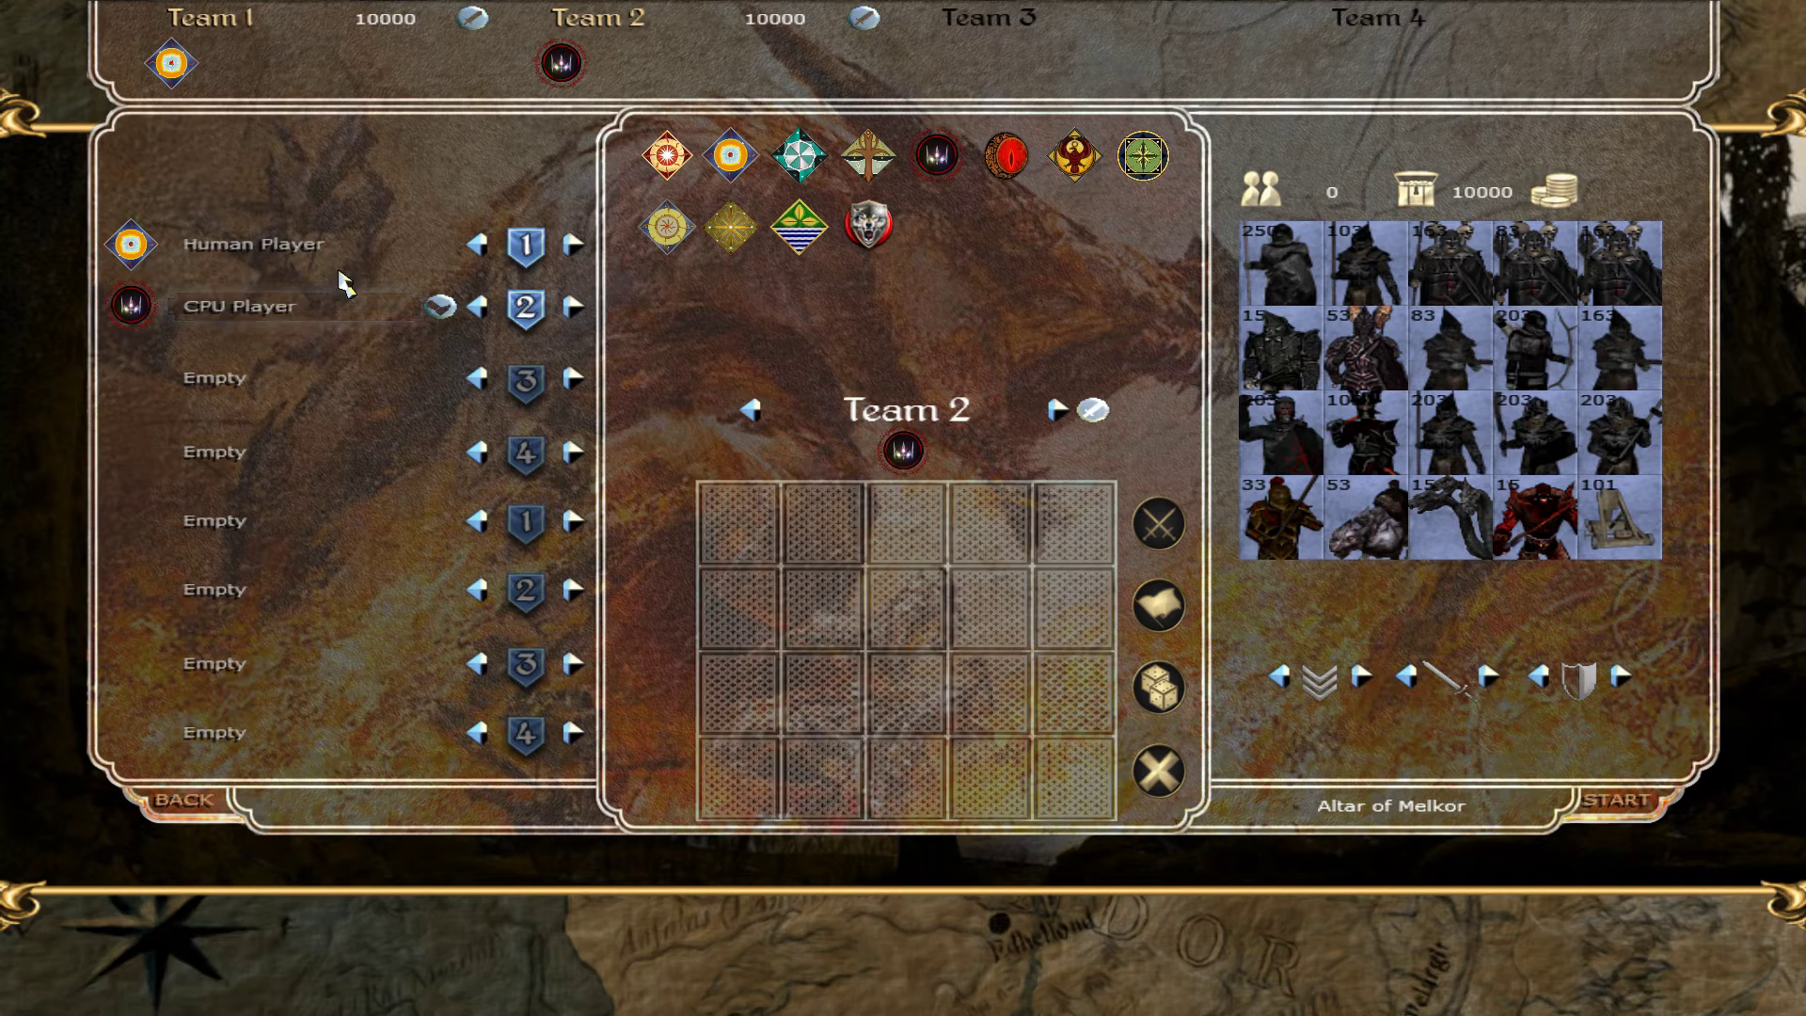
click(387, 20)
Add one 53-man cavalry unit, two 123-man armoured swordsman units and four 143-man shield units to the human player's army.
click(367, 248)
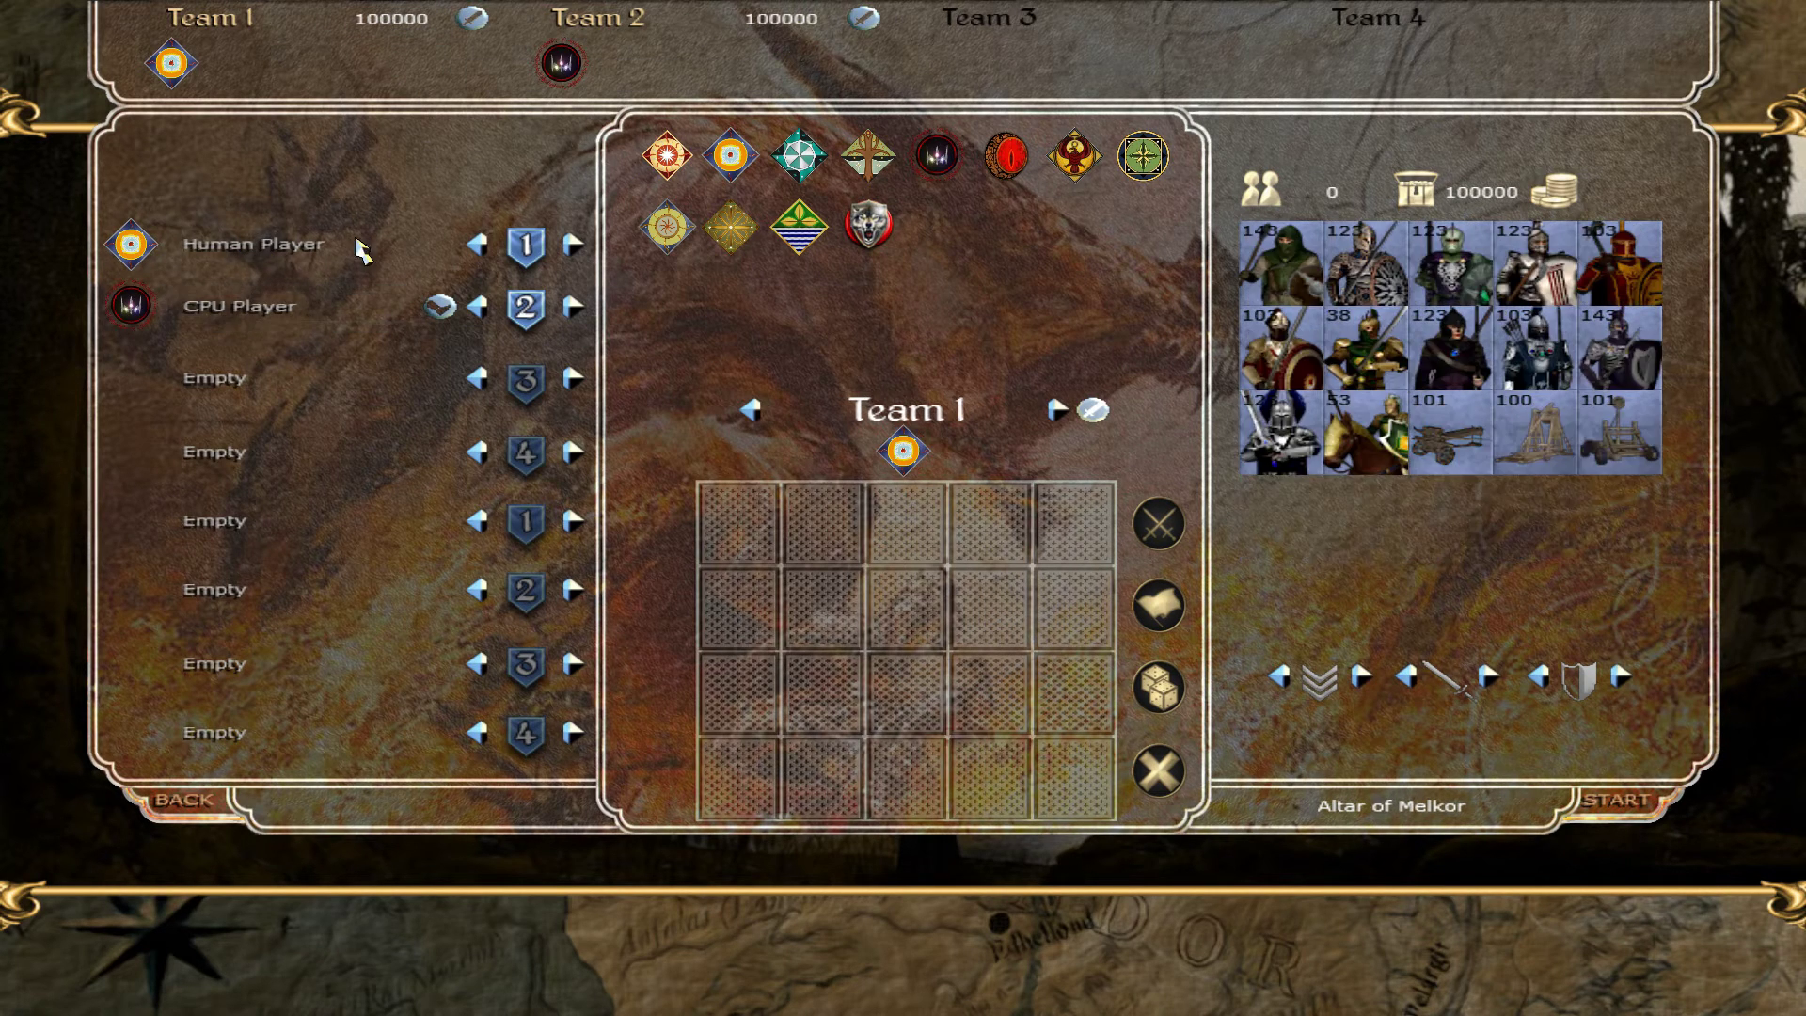
click(1364, 438)
click(1281, 434)
click(1281, 435)
click(1620, 348)
click(1619, 348)
click(1620, 348)
click(1620, 348)
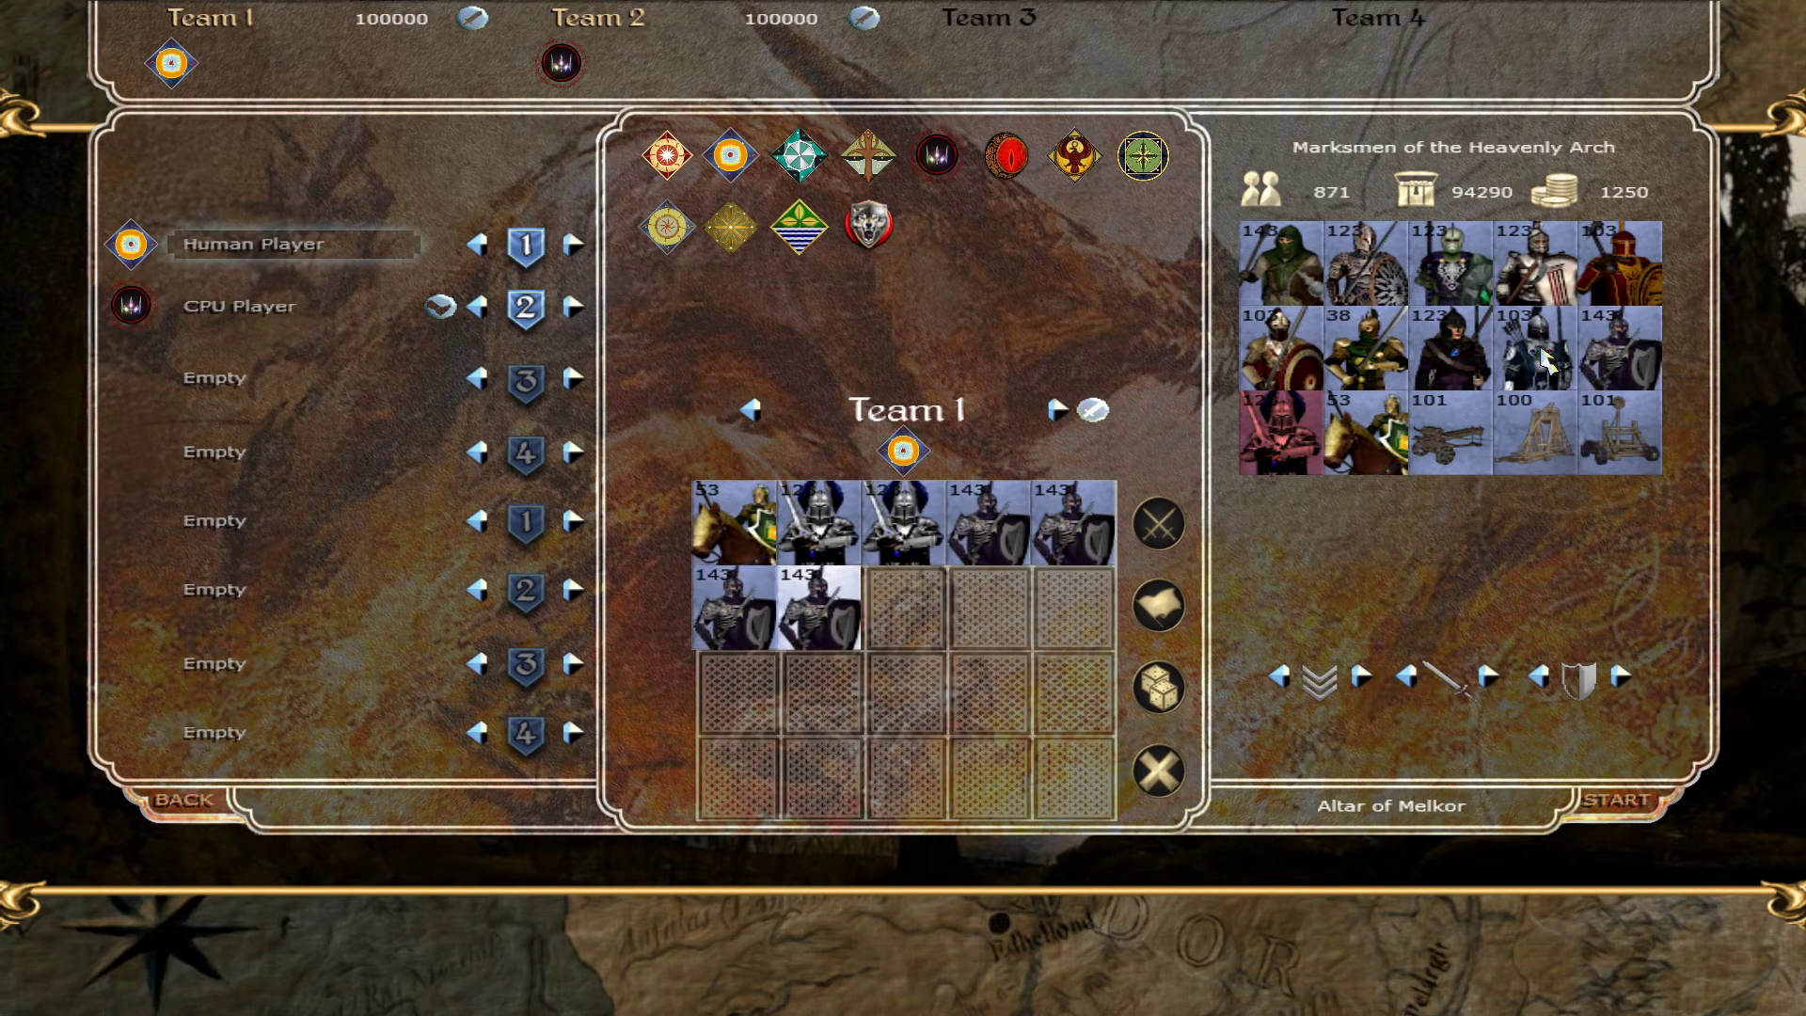
Add four Marksmen of the Heavenly Arch, two dark hooded 123-man units and one 38-man unit to Team 1's army.
click(1541, 356)
click(1541, 355)
click(1540, 356)
click(1541, 355)
click(1451, 350)
click(1451, 350)
click(1366, 350)
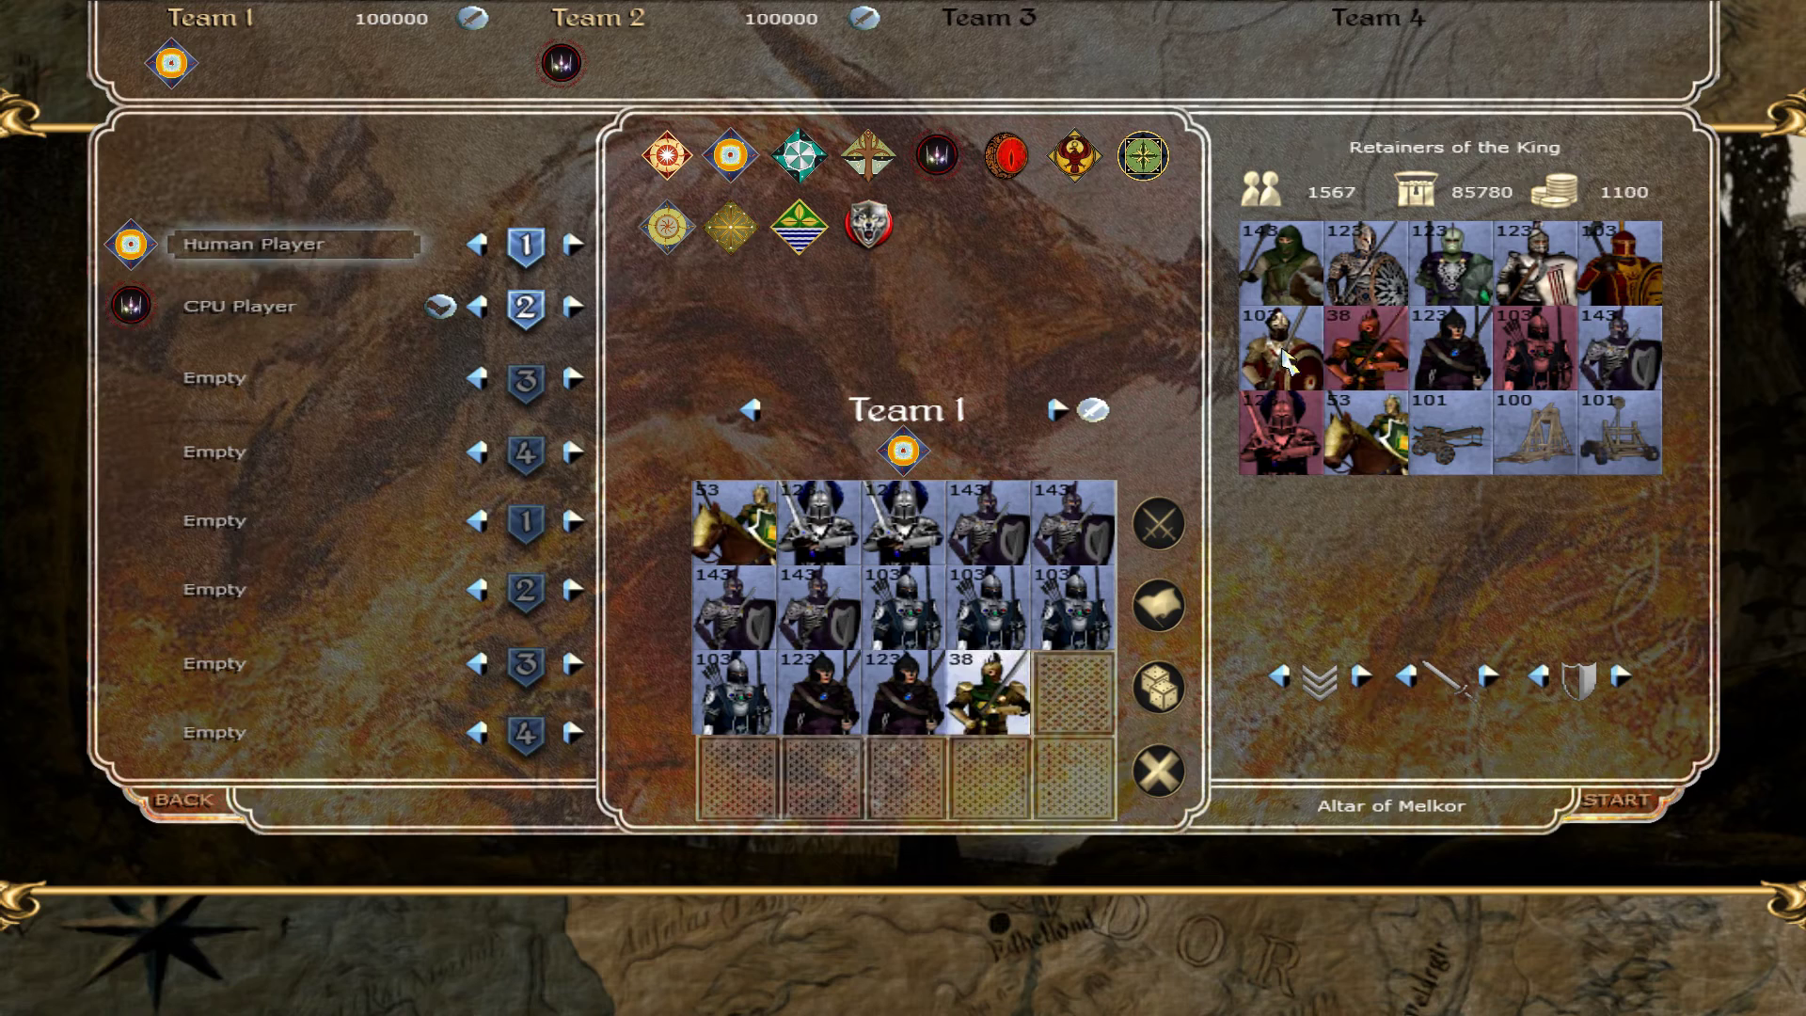
Fill Team 1's remaining slots with four Retainers of the King and two Armorers of the Hammer.
click(1282, 350)
click(1281, 350)
click(1281, 350)
click(1281, 350)
click(1618, 263)
click(1618, 264)
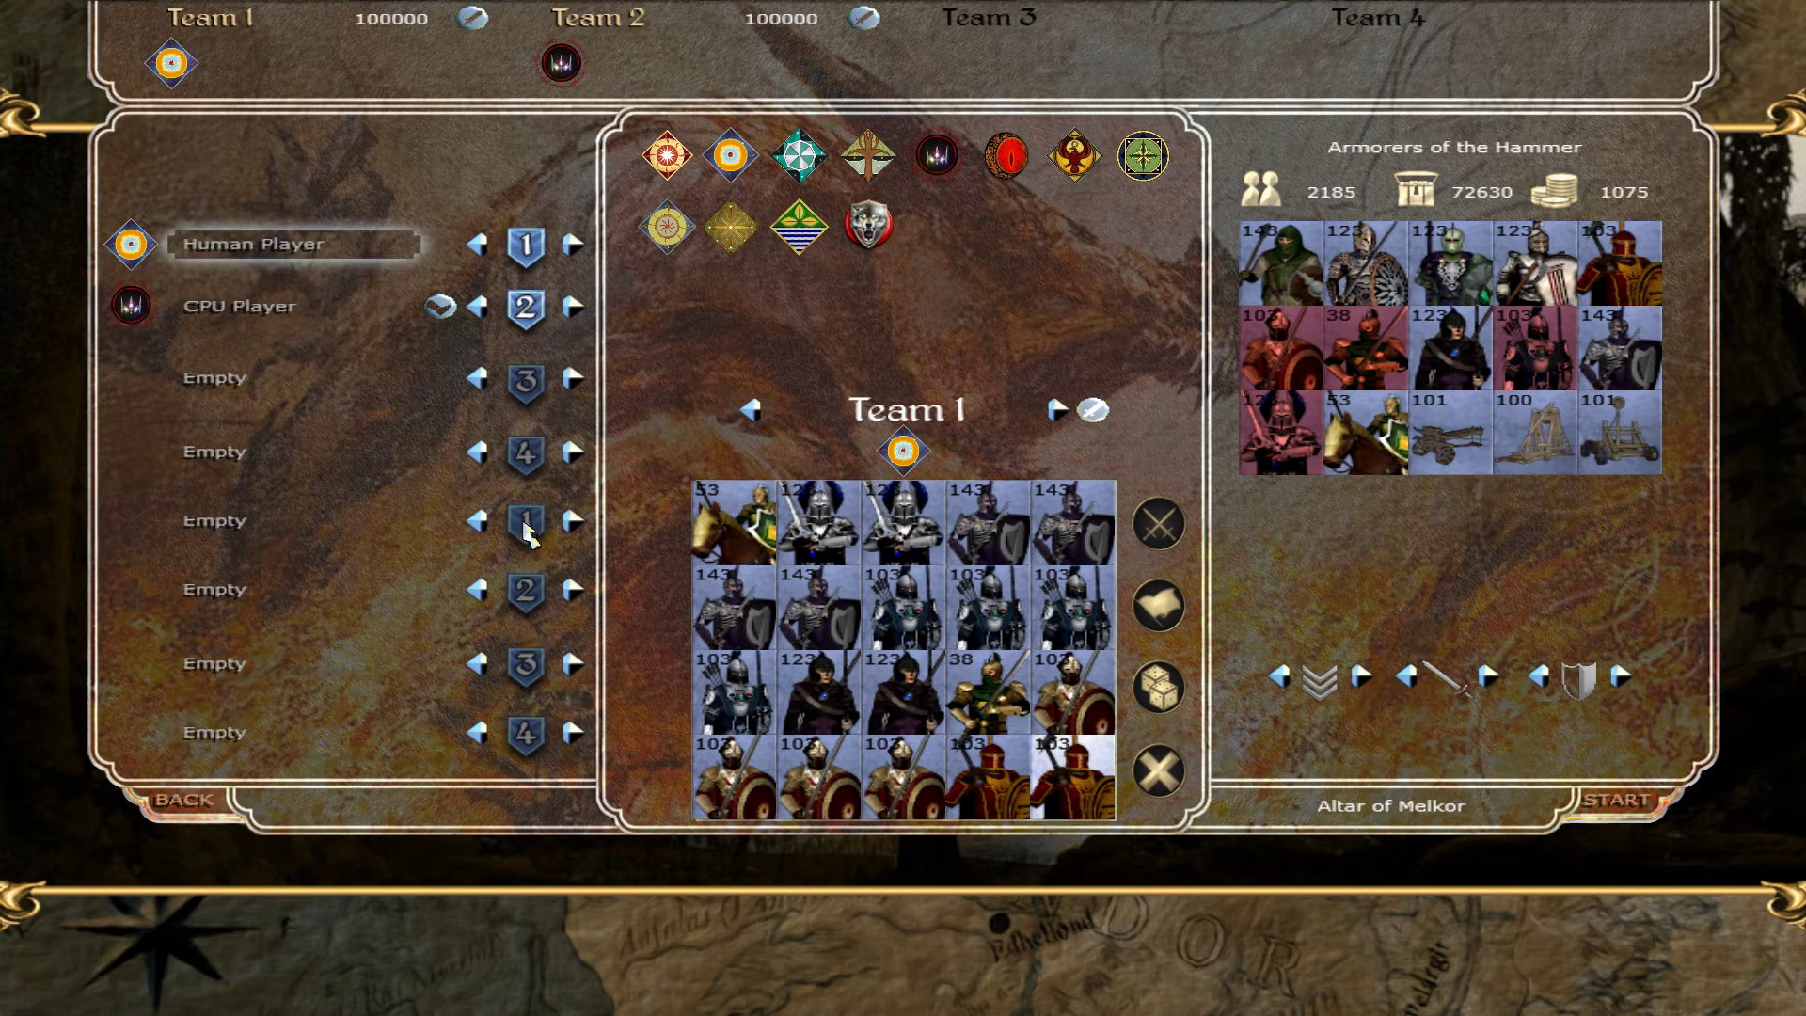
Start the CPU player's army with the red-armoured 16-man unit, Urulóki, the 53-man unit and the 33-man unit.
click(254, 315)
click(1535, 517)
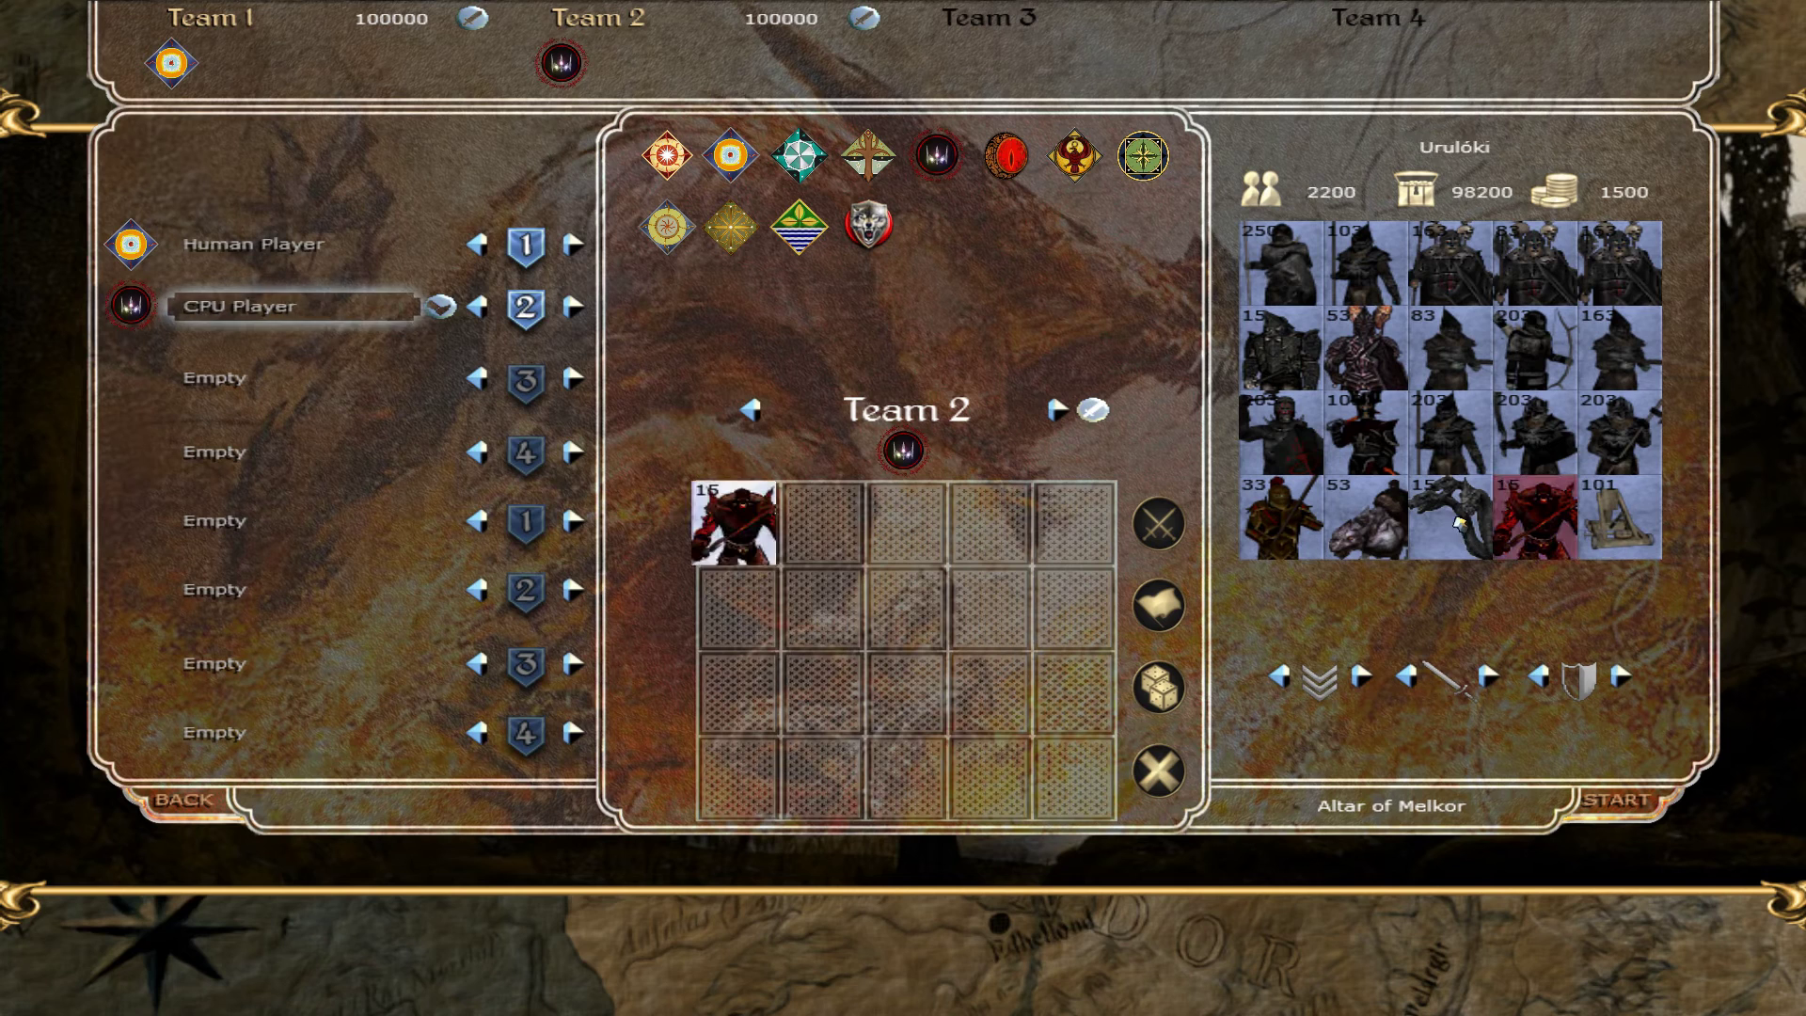
click(1450, 518)
click(1369, 534)
click(1281, 517)
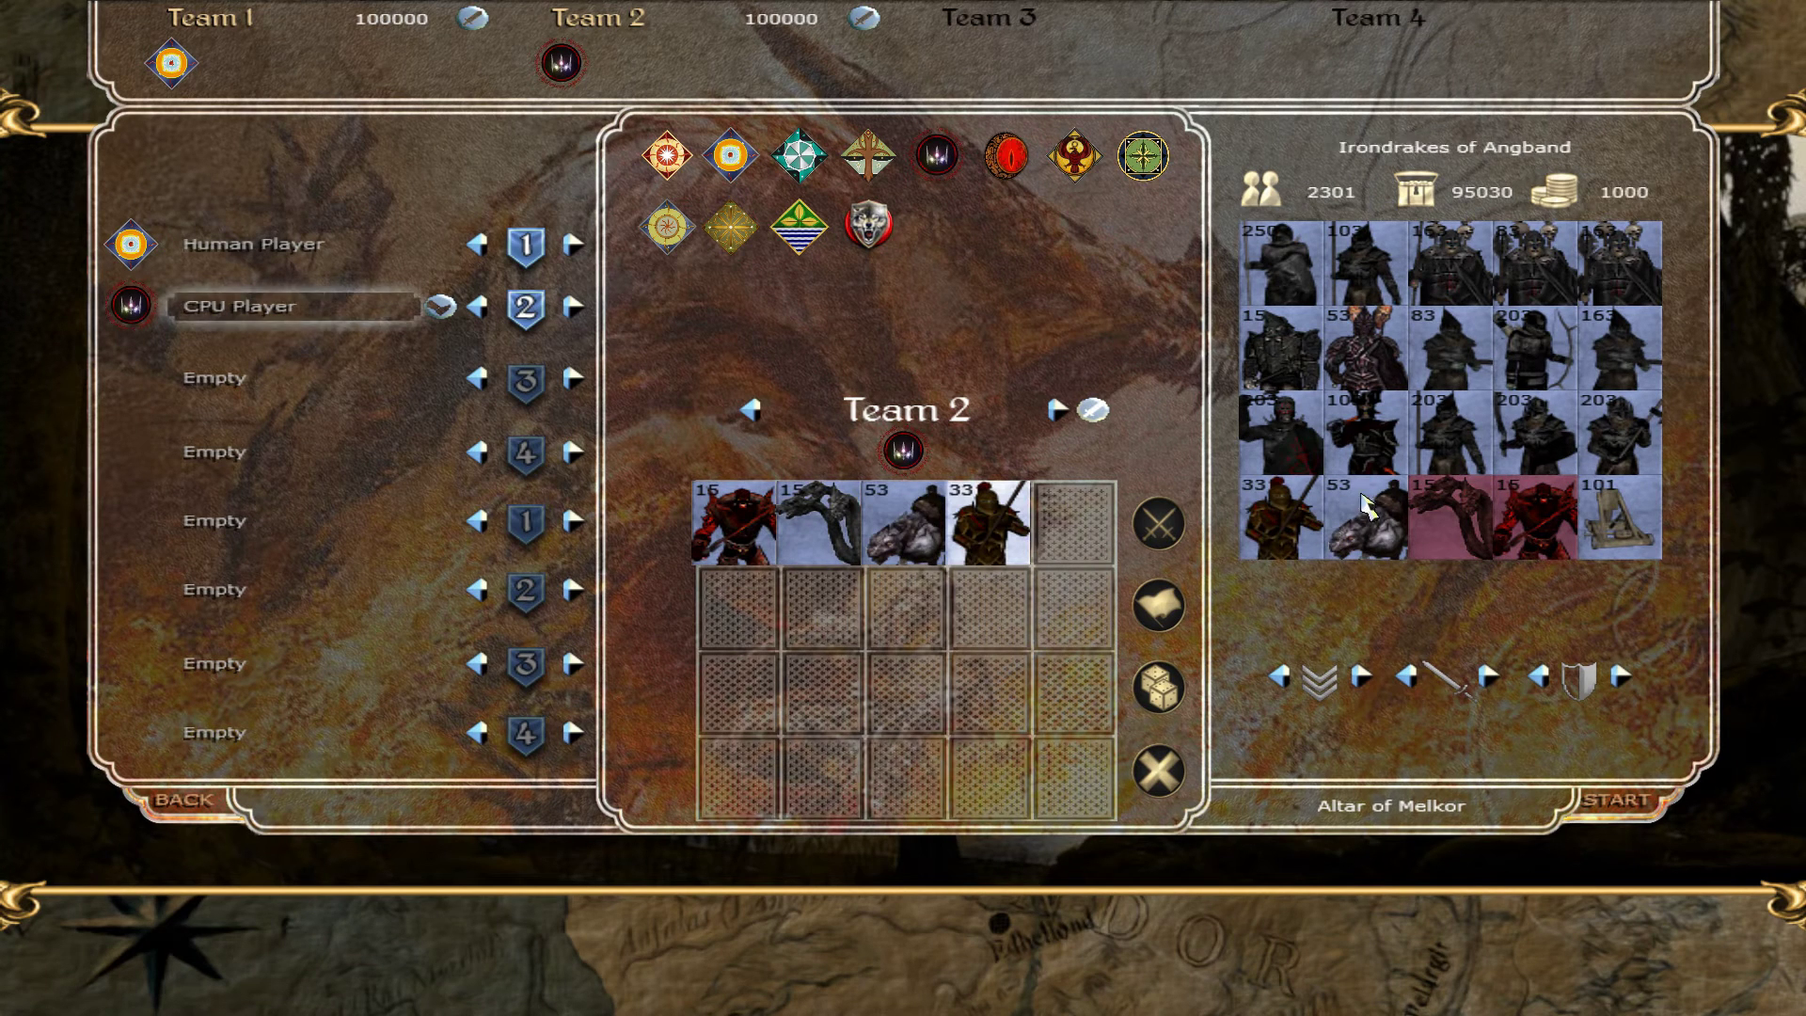
Add four 203-man infantry units to the CPU player's army.
click(1611, 432)
click(1535, 432)
click(1450, 432)
click(1450, 433)
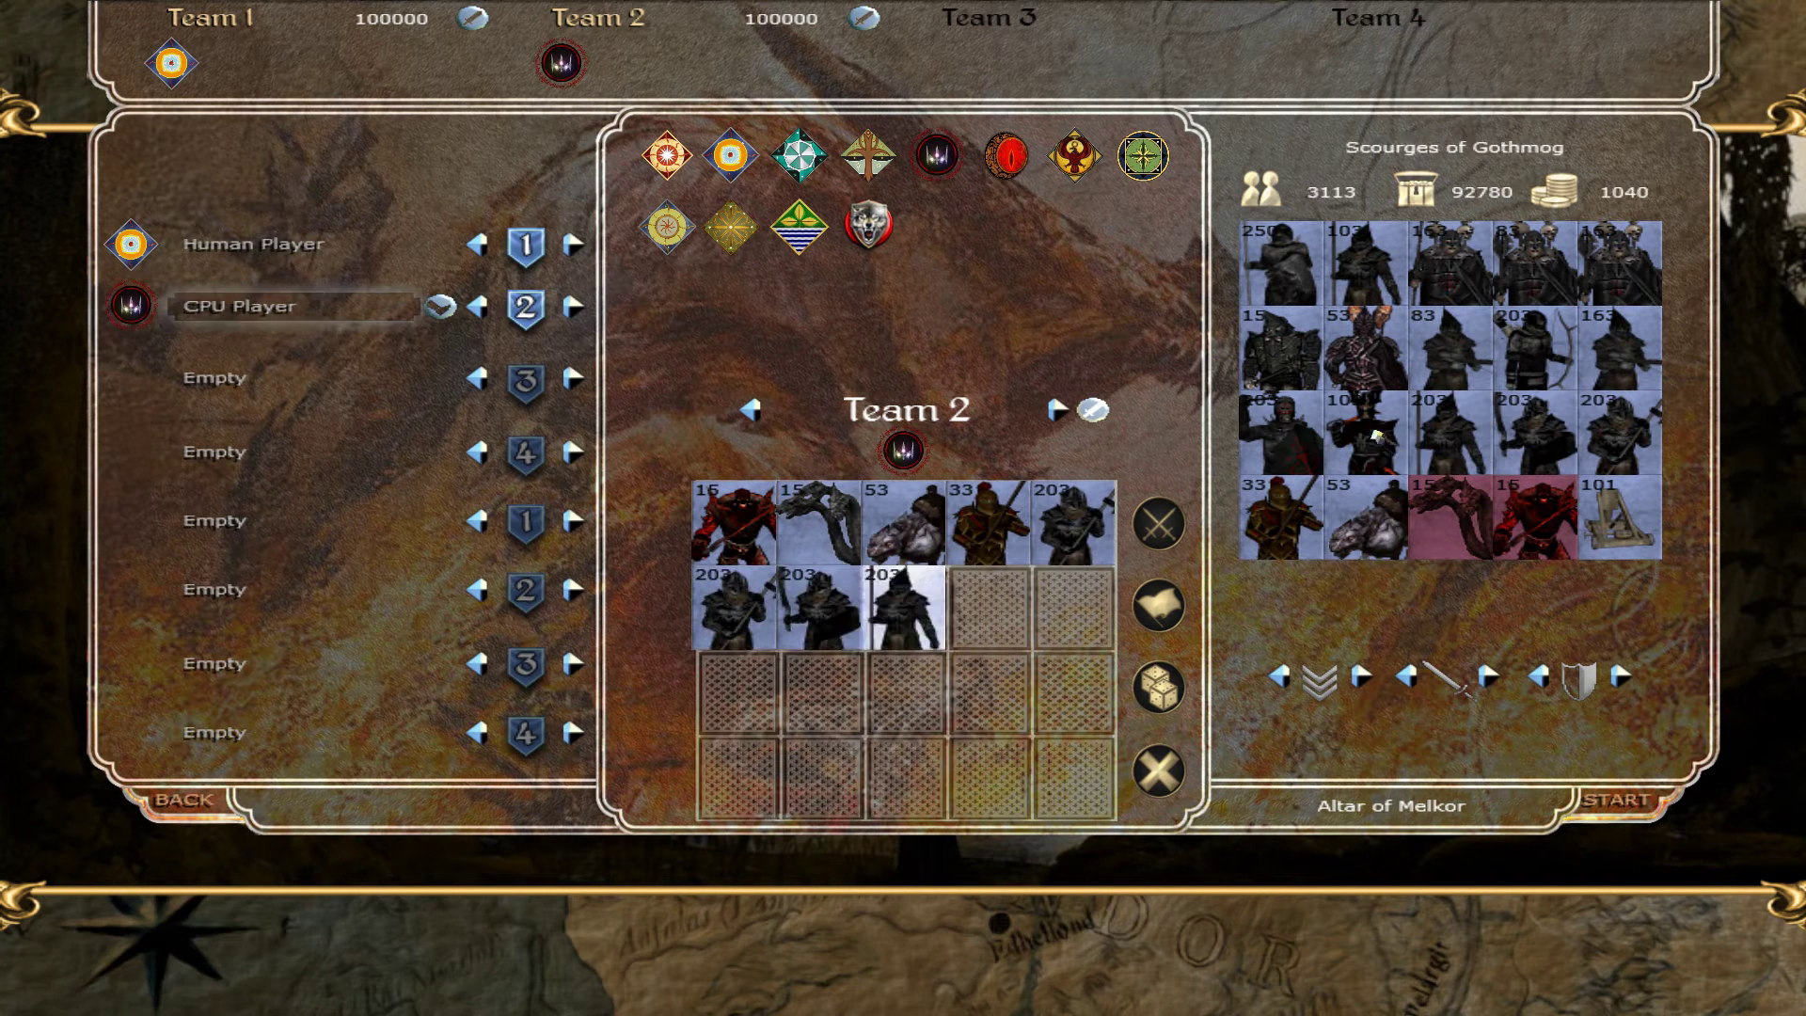
Expand the CPU army with Scourges of Gothmog, two 203-man units, a 15-man unit, Boldogs of Angband and more infantry.
click(1366, 433)
click(1292, 434)
click(1292, 434)
click(1284, 350)
click(1369, 348)
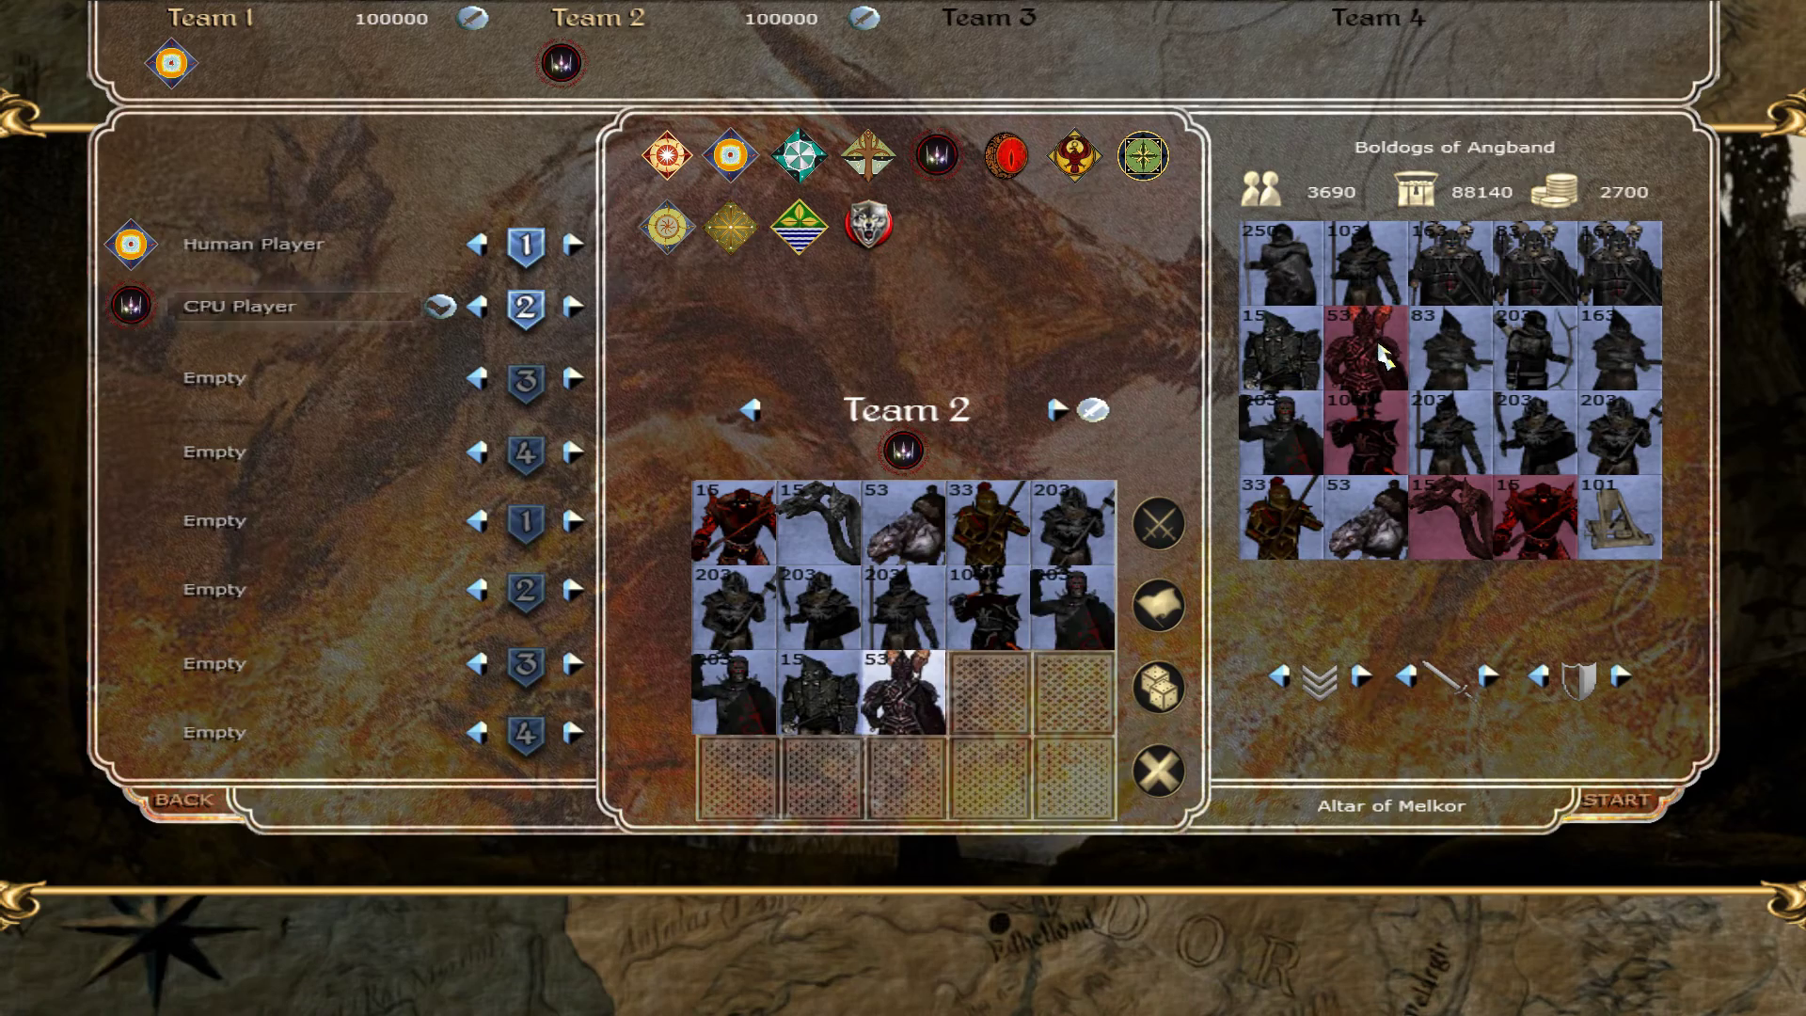
click(1452, 293)
click(1451, 292)
Launch the custom battle, enter deployment and begin the fight with the default troop placement.
click(906, 571)
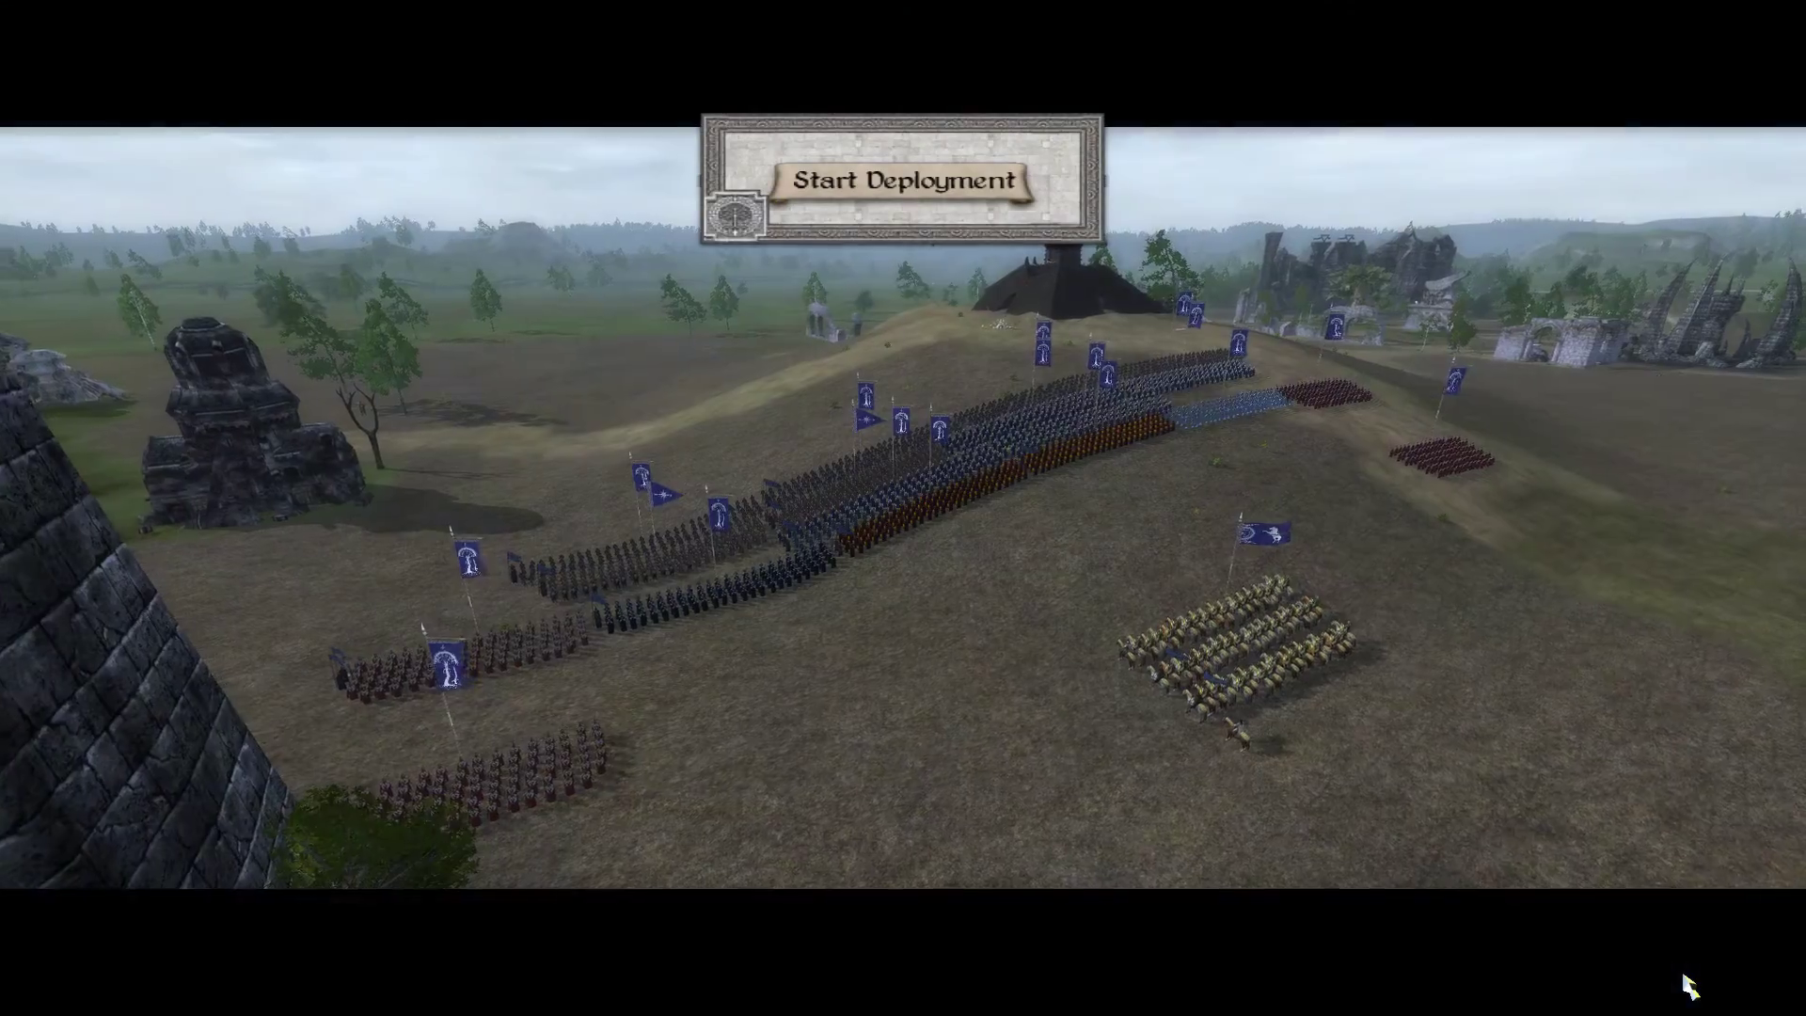
click(909, 196)
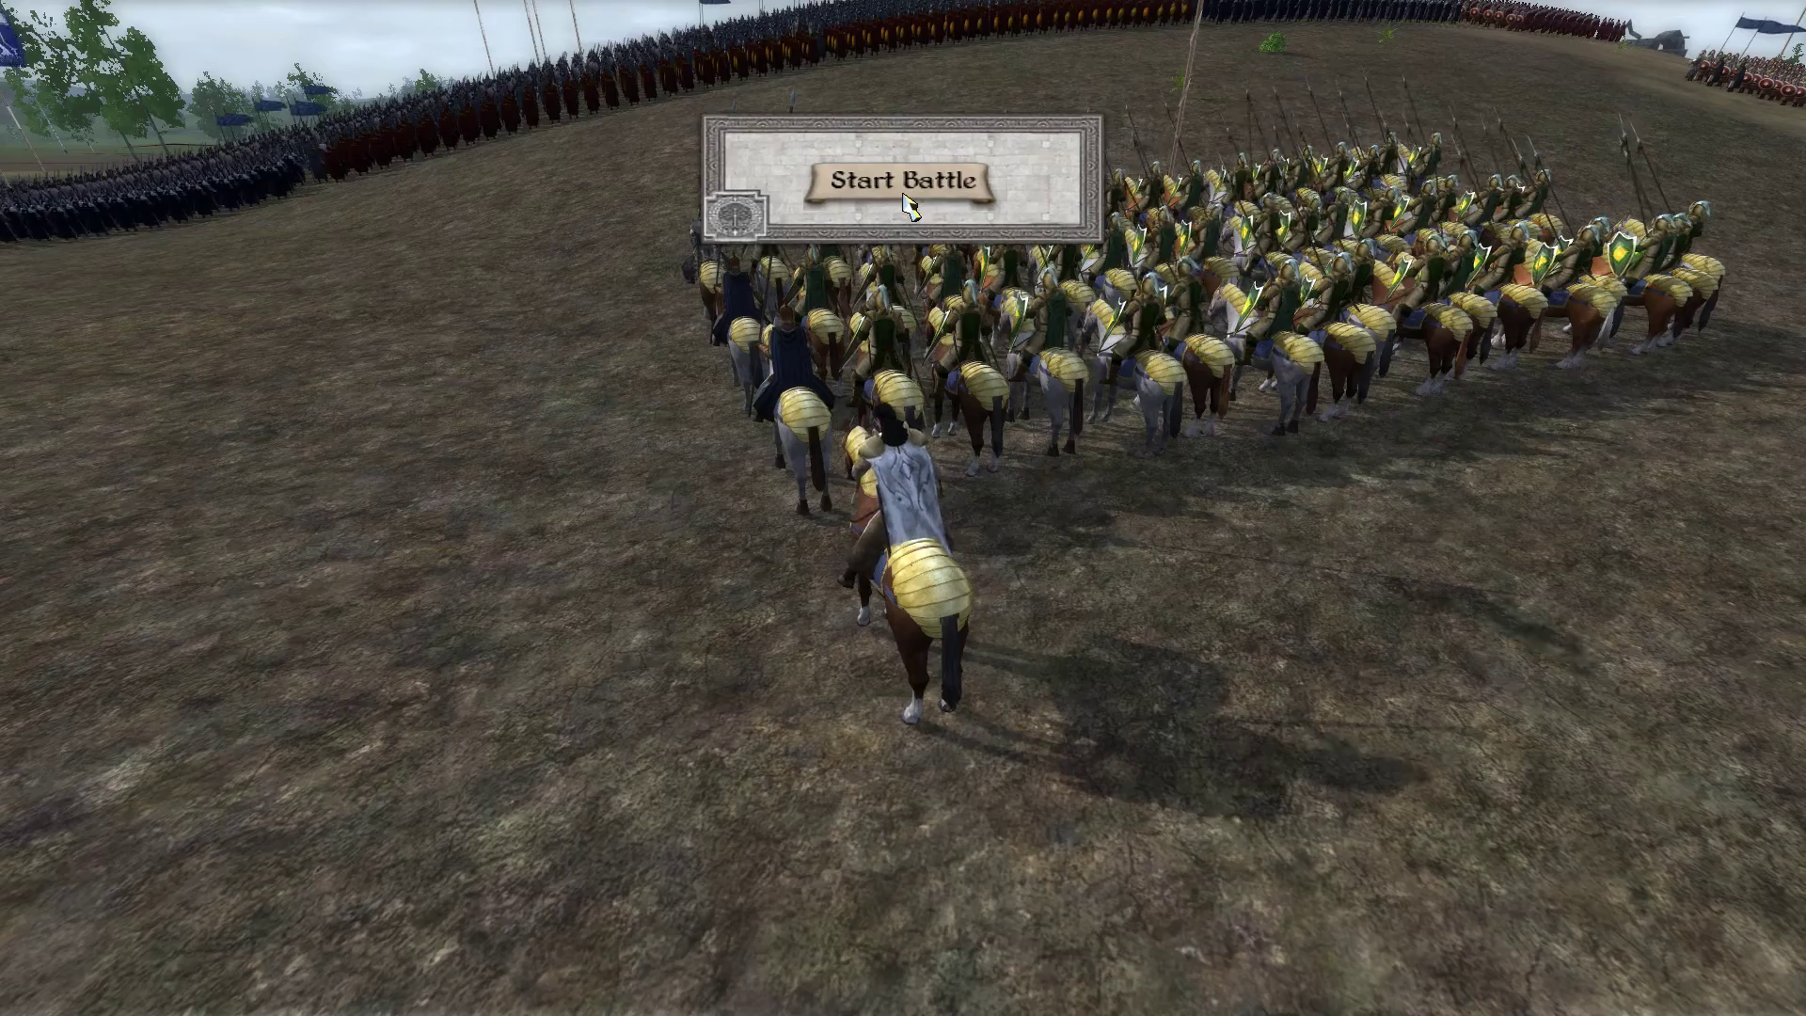
click(908, 198)
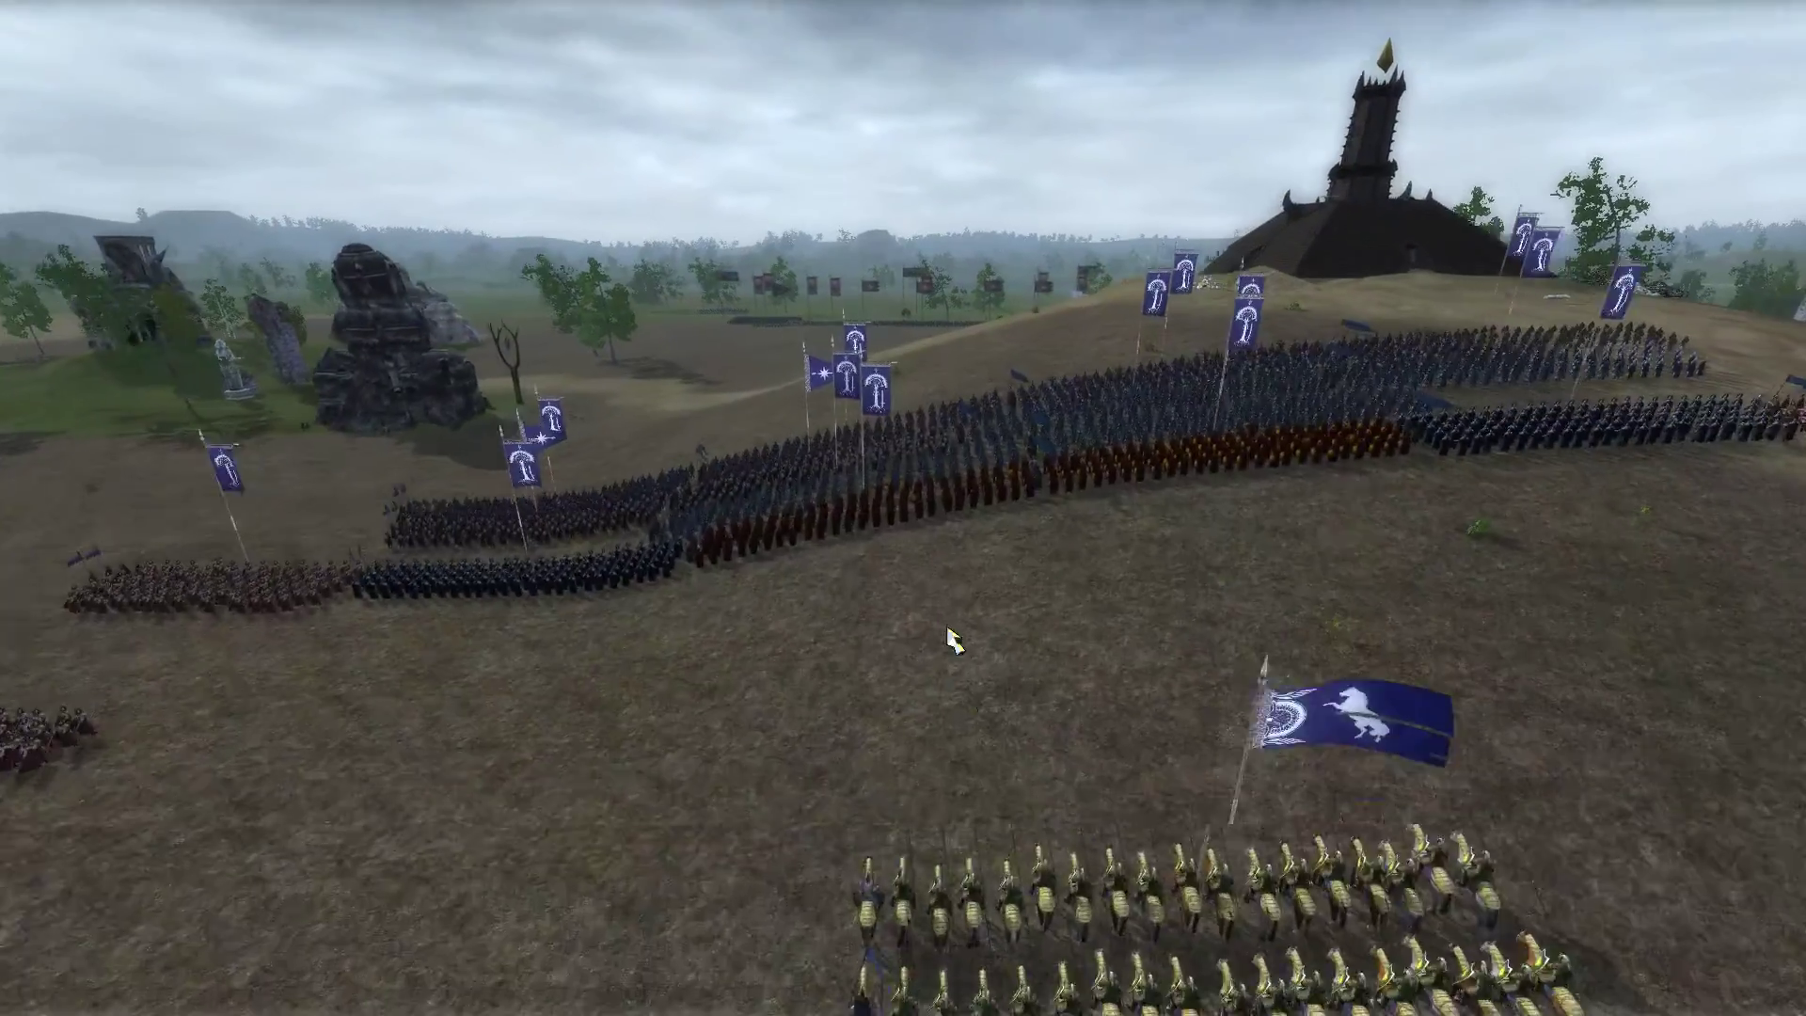
Survey the battlefield, examining the enemy lines, the Gondolin troops up close and the balance of forces.
key(w)
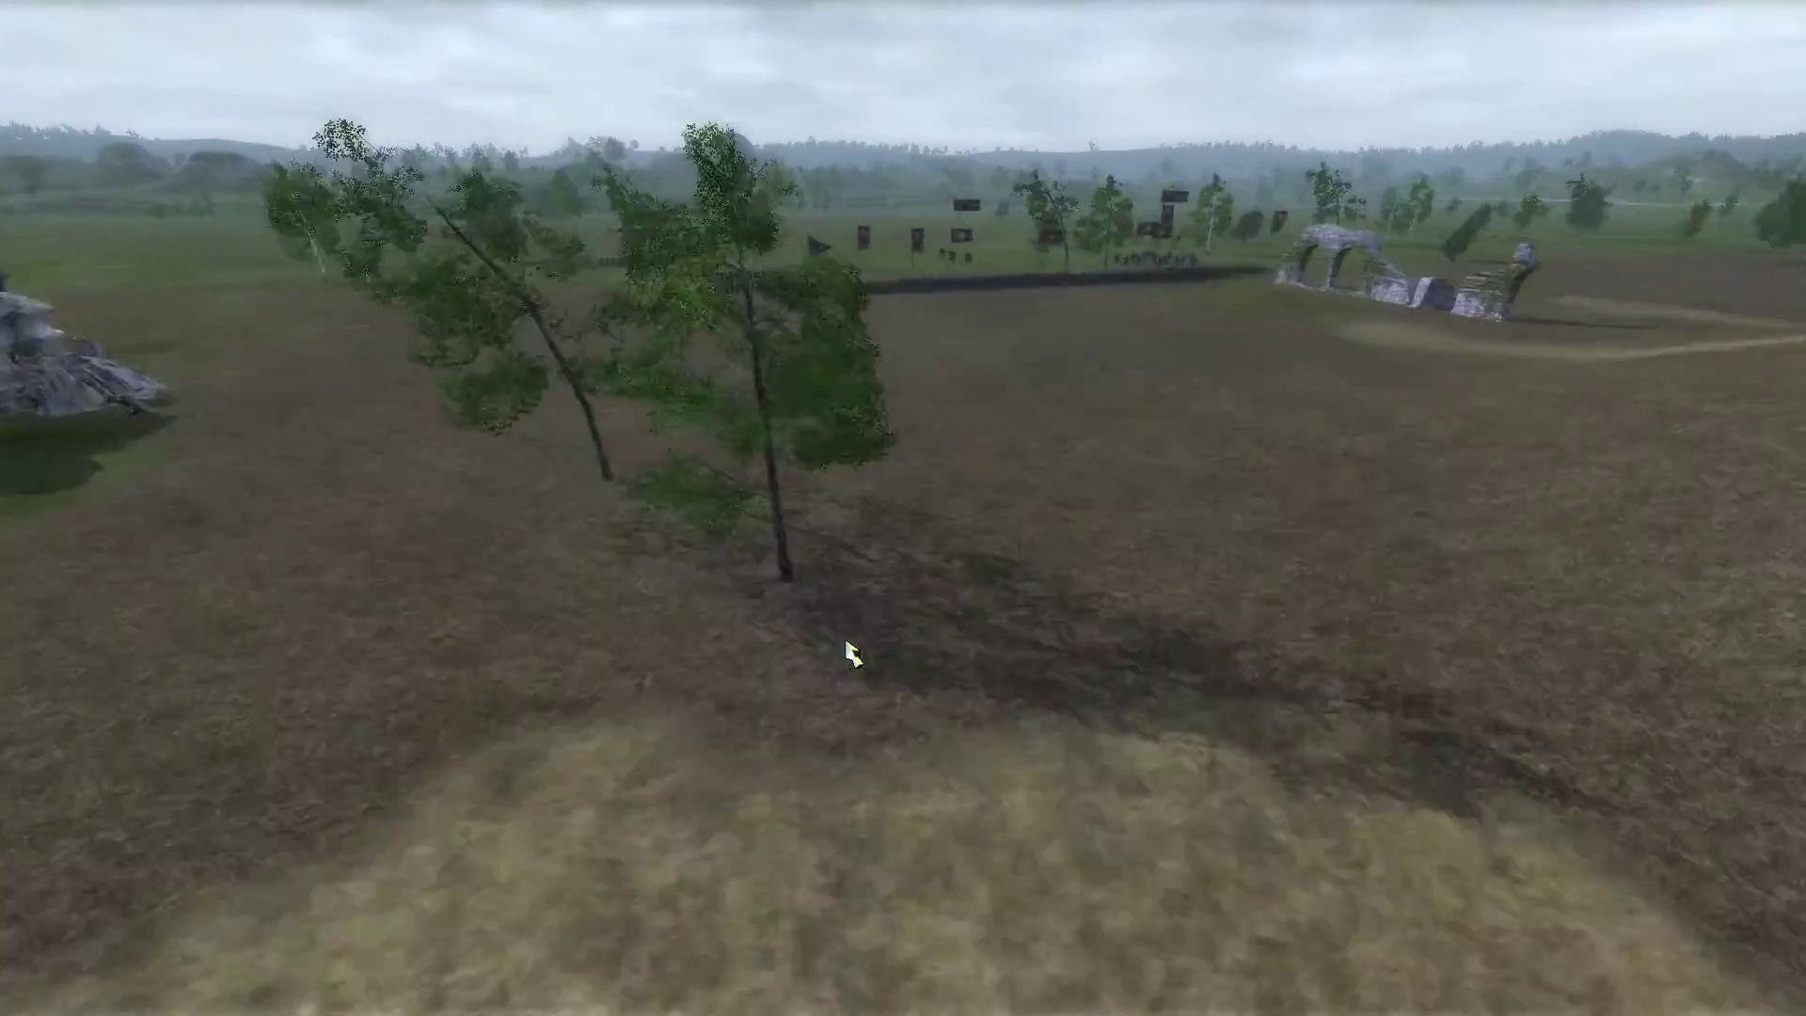
key(w)
key(e)
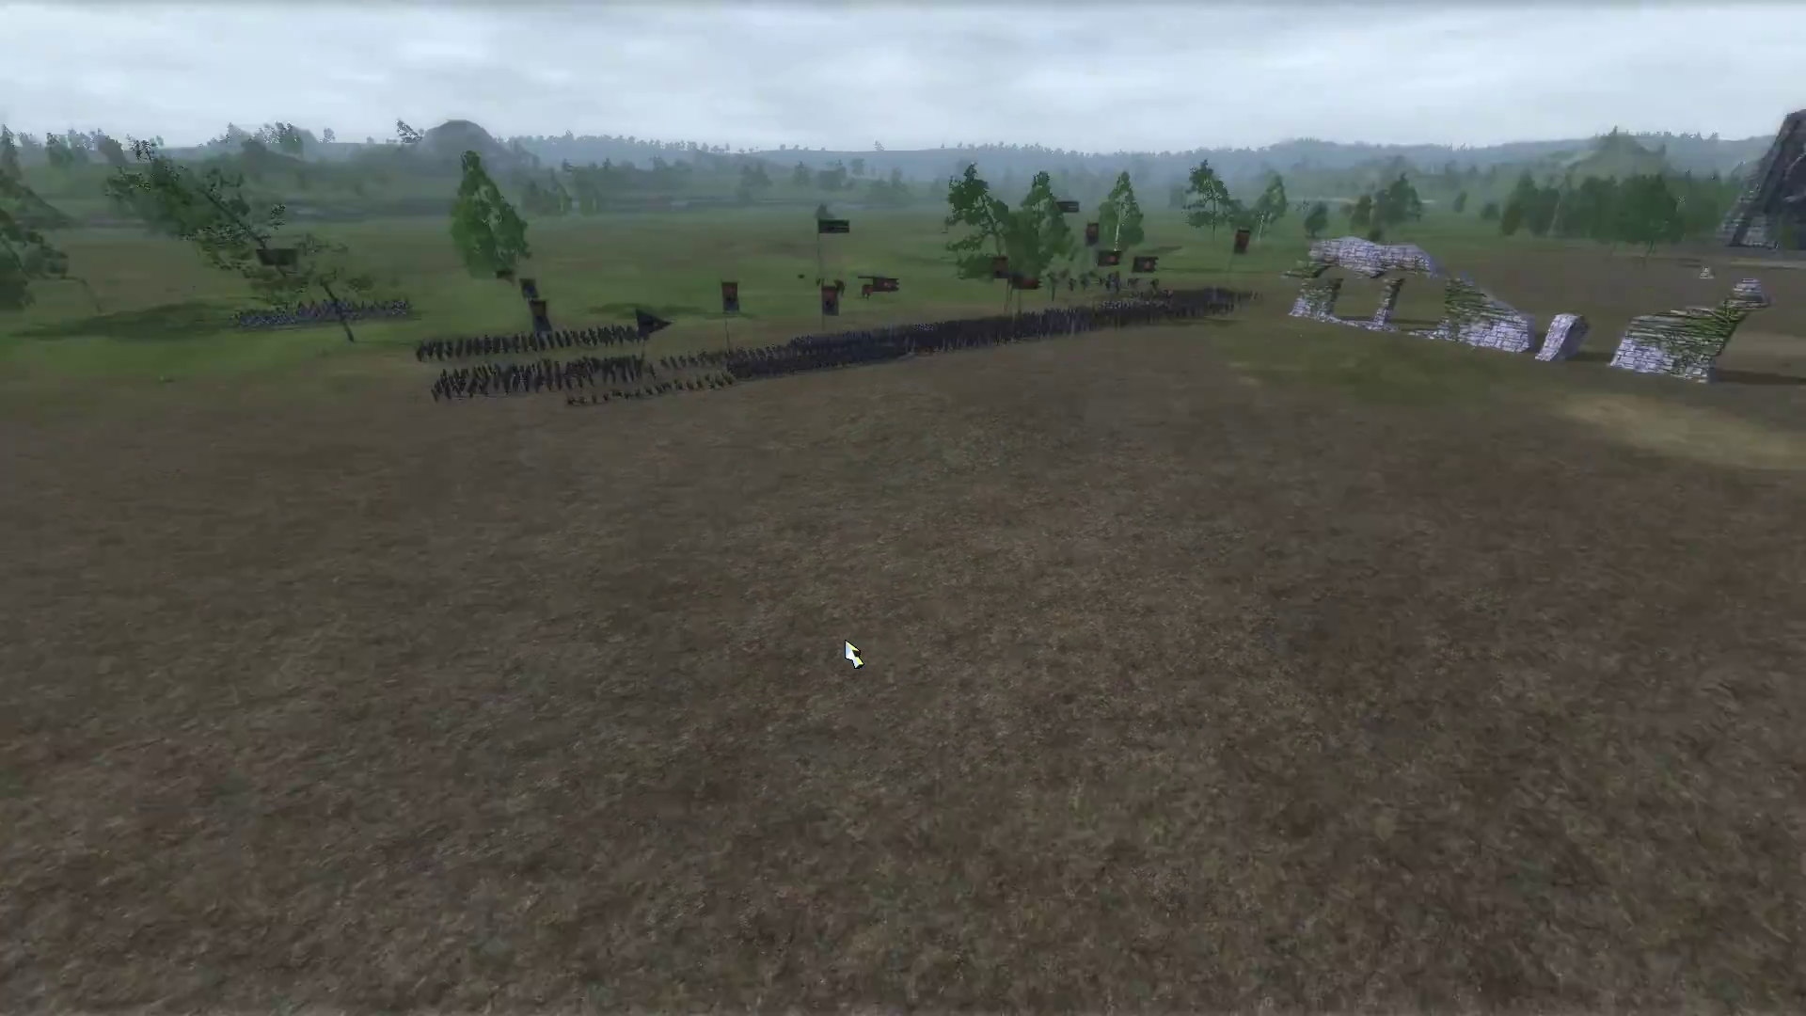
key(q)
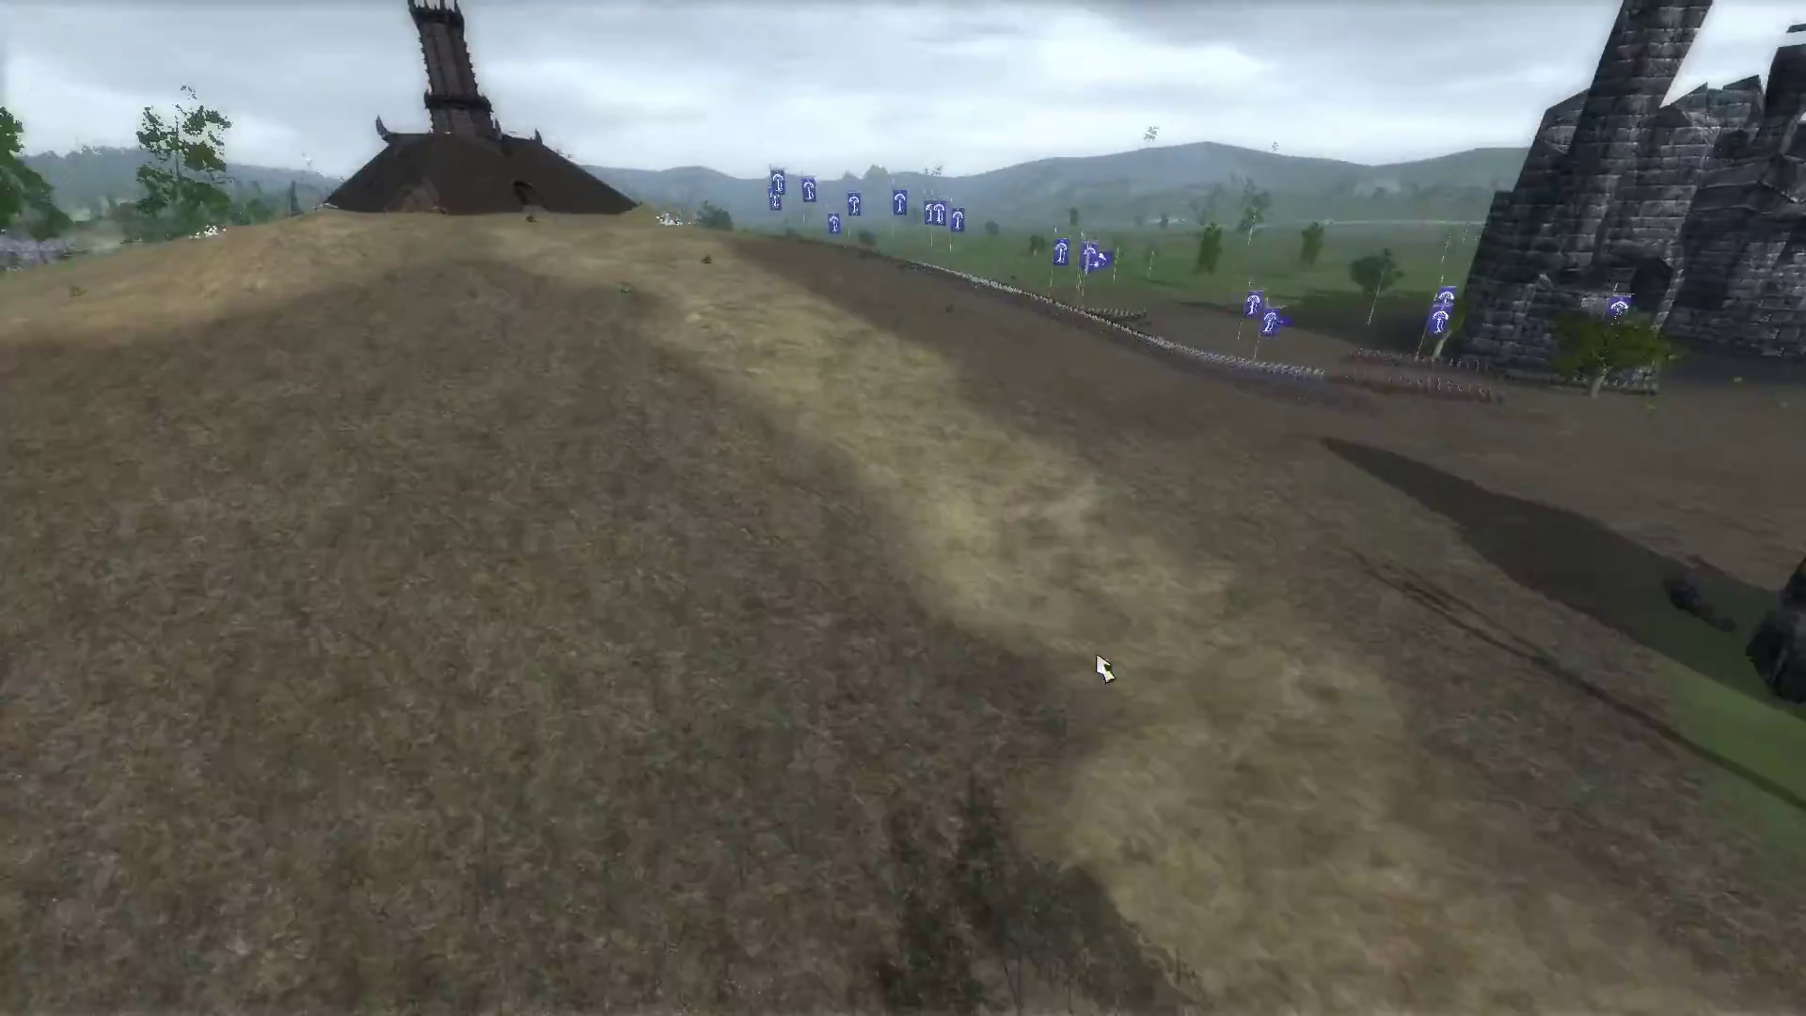
key(w)
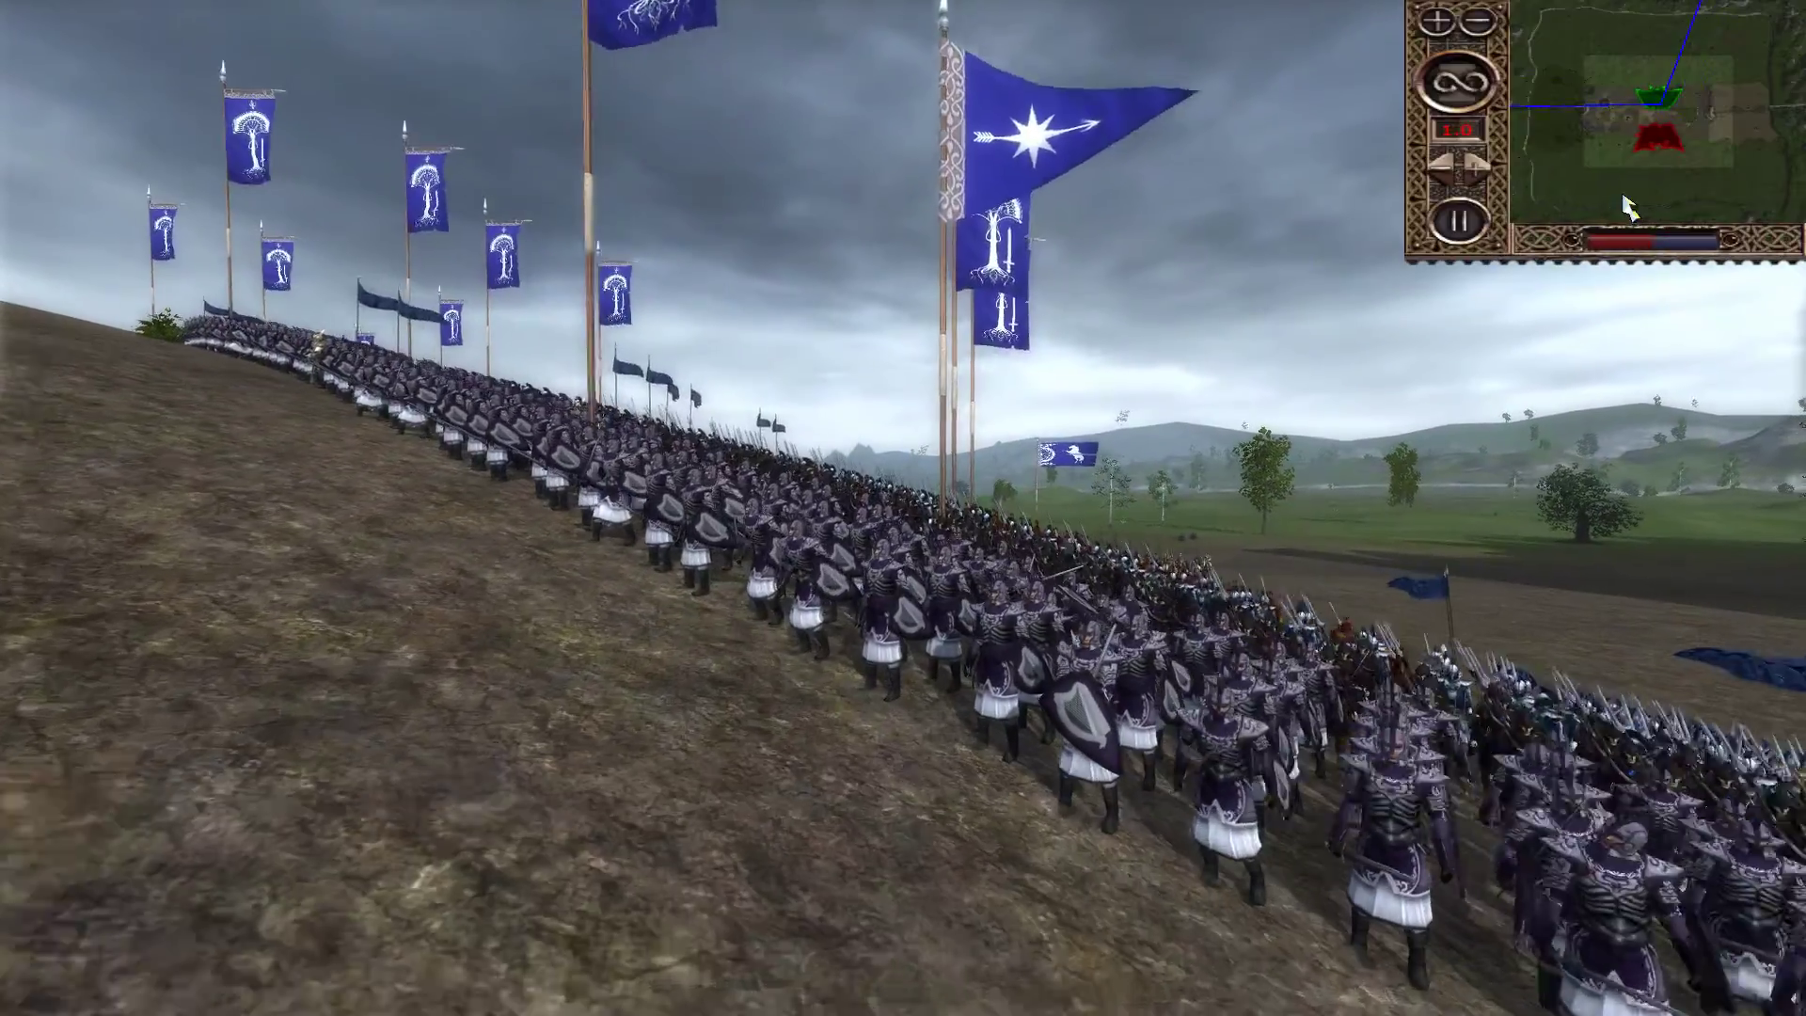
mouse_move(1586, 249)
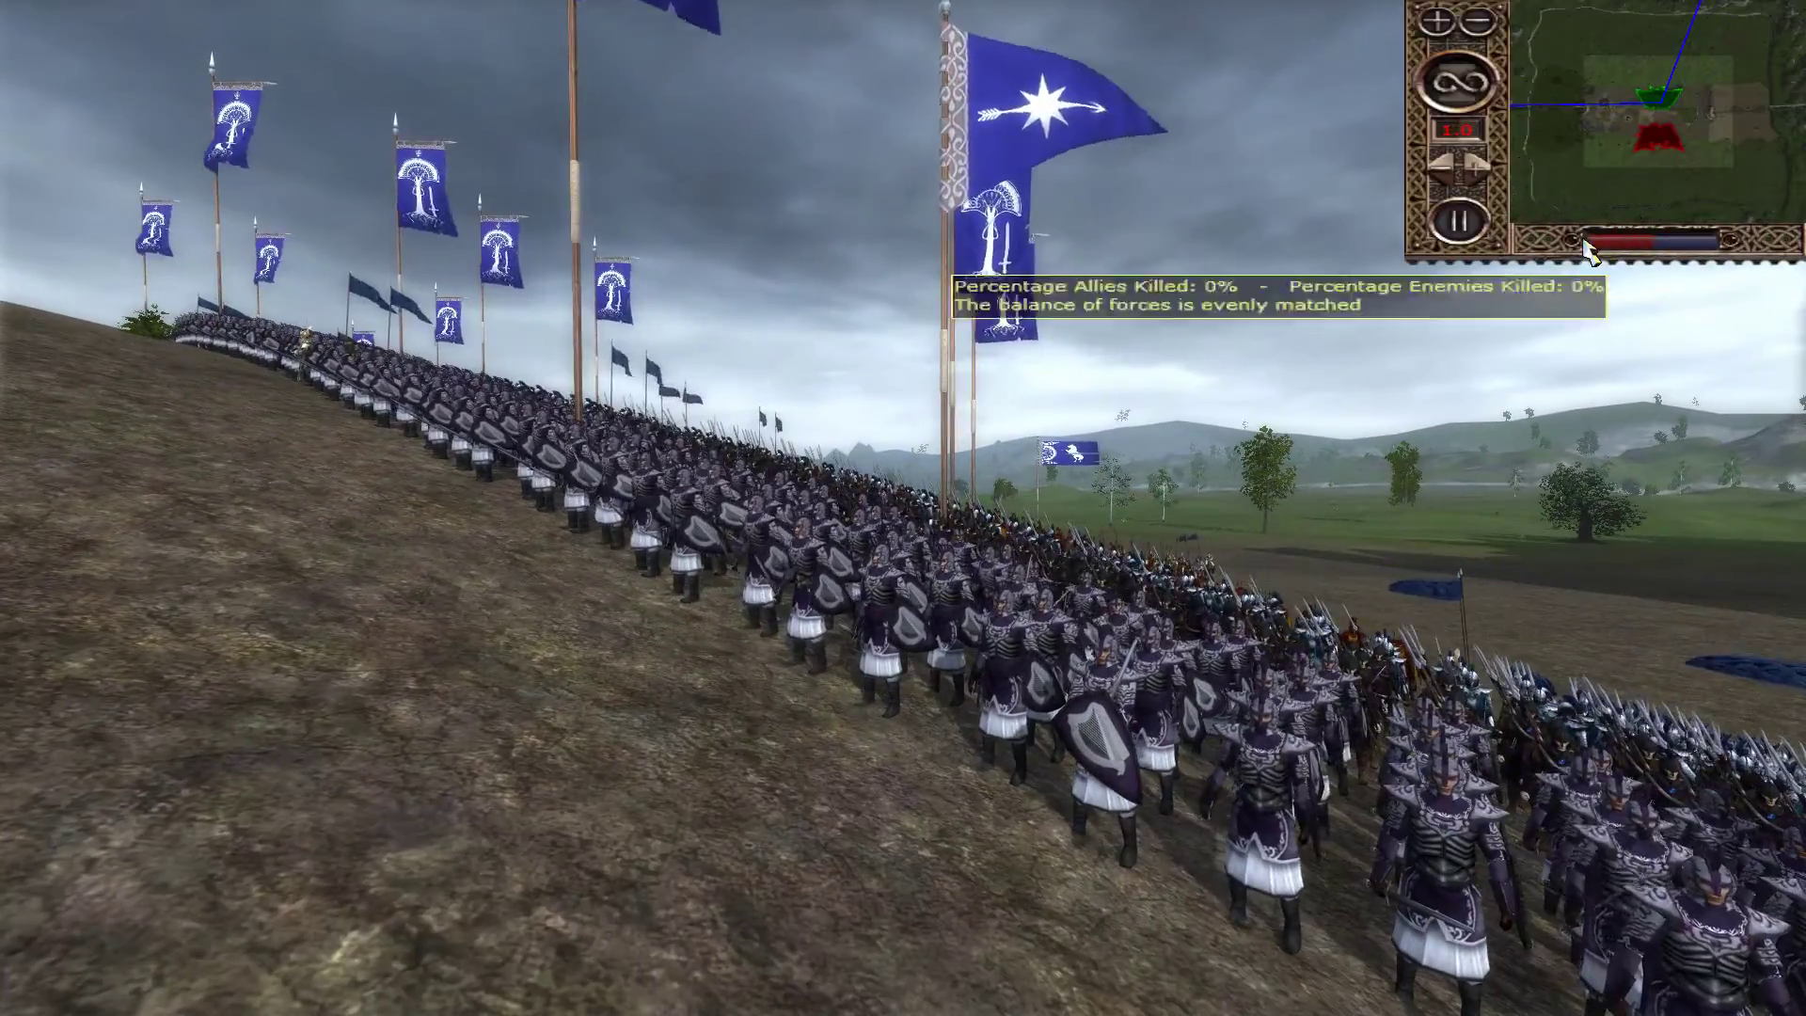
key(w)
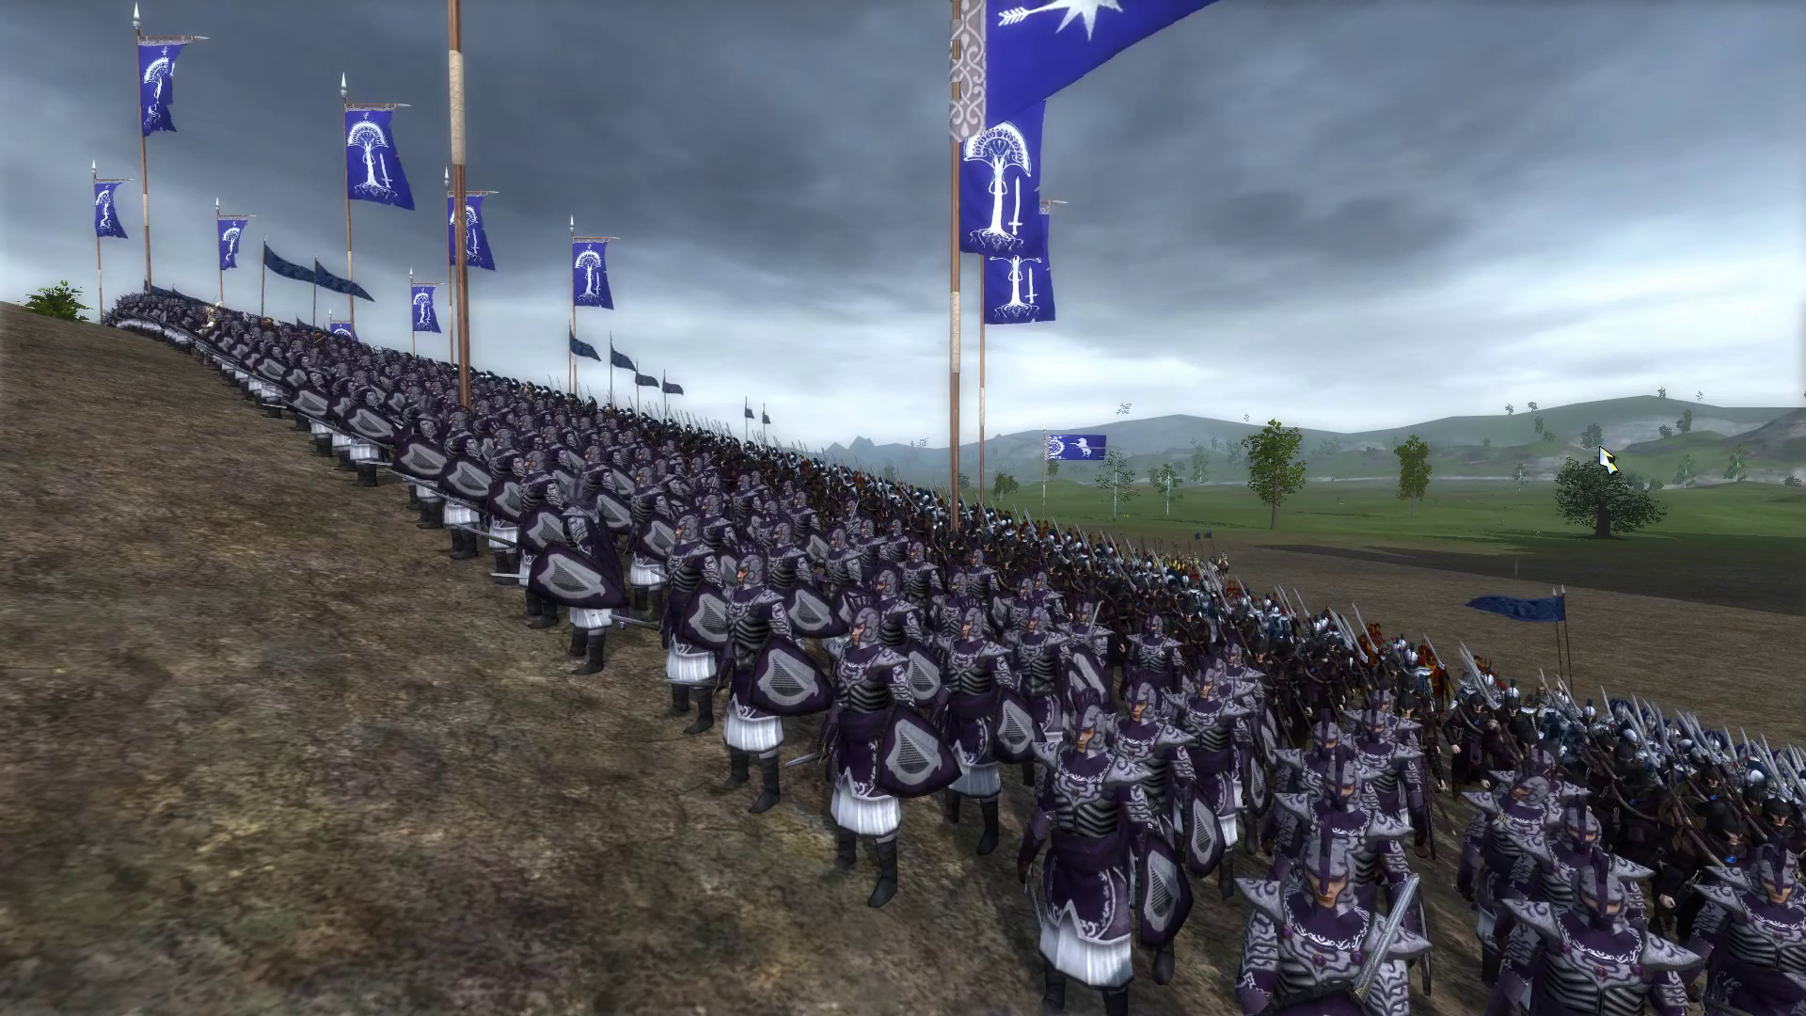